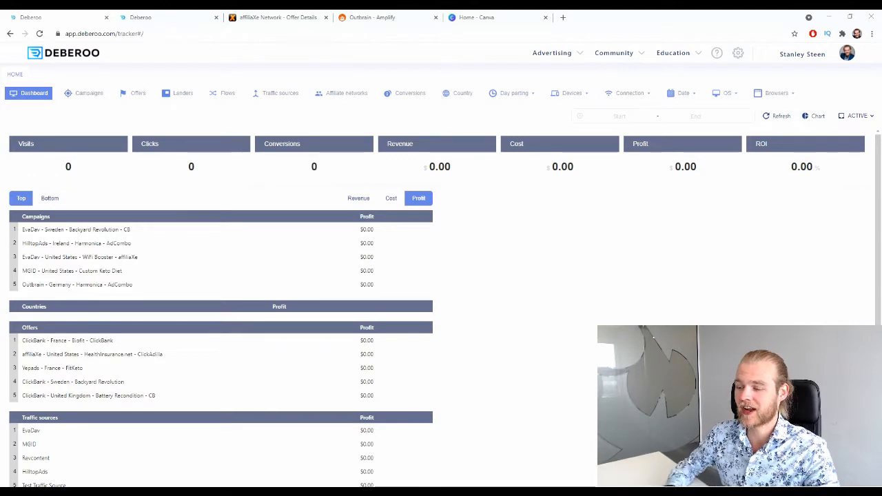
Switch to the affiliaXe offer page and examine the title of the international Xwatch CPA offer
click(266, 15)
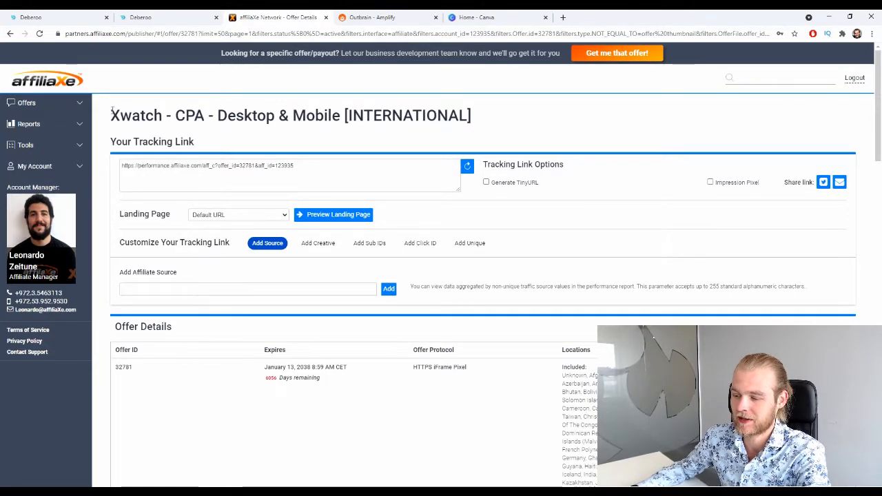
drag(110, 115, 316, 116)
click(187, 125)
click(336, 117)
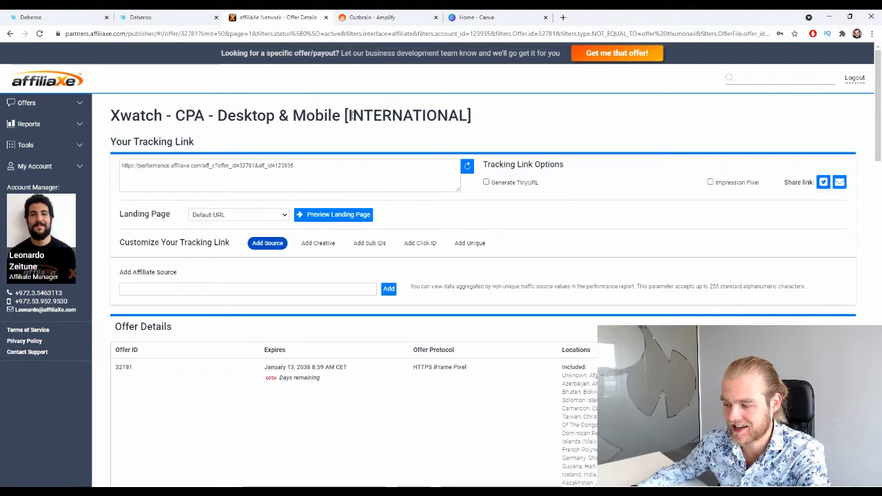
drag(349, 116, 449, 117)
click(346, 126)
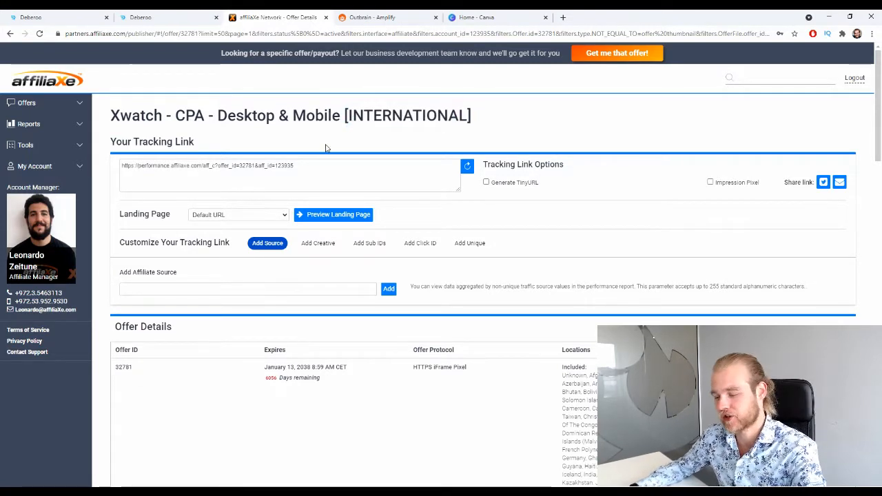
scroll(335, 193, down, 9)
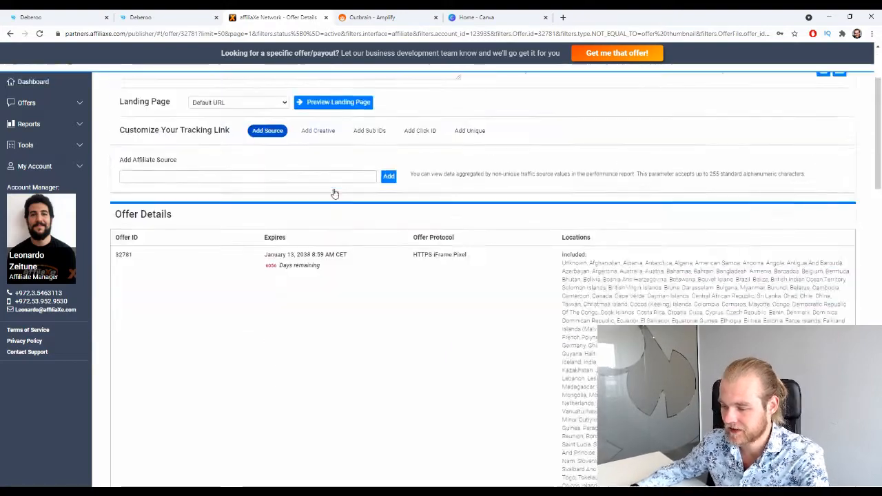
scroll(329, 196, up, 5)
scroll(330, 197, up, 5)
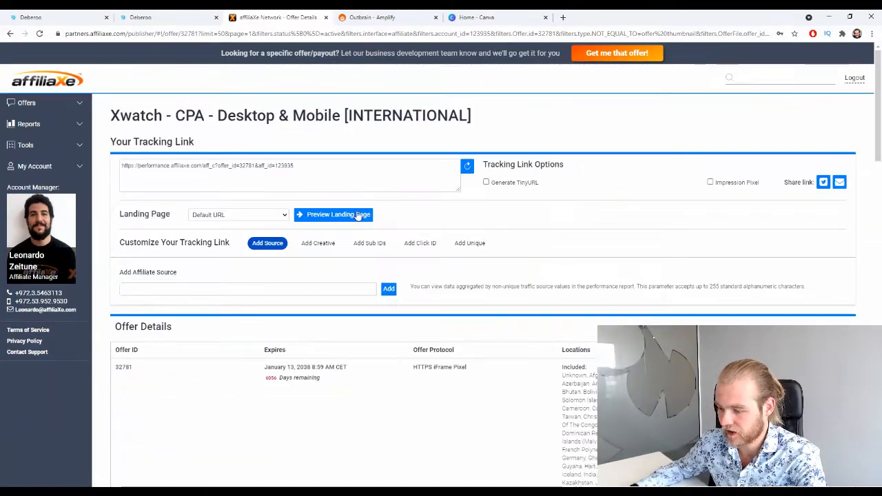
Preview the Xwatch offer's default landing page and translate it into English
click(355, 214)
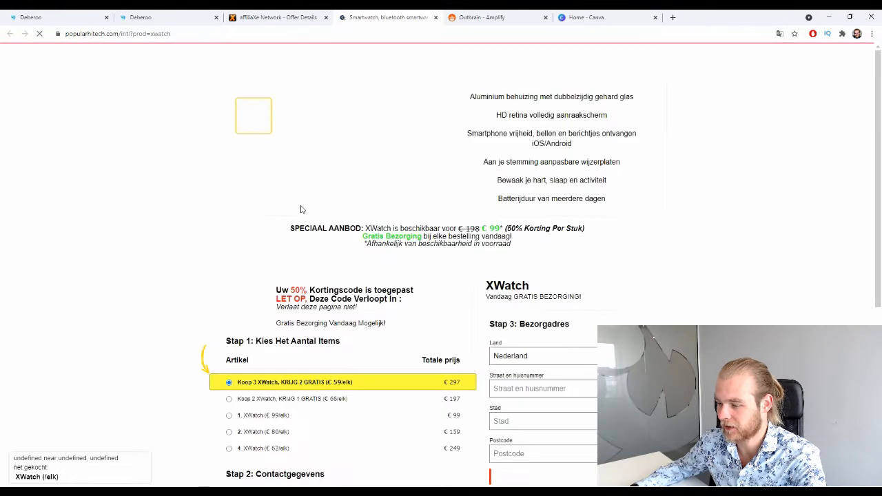
click(778, 33)
click(731, 53)
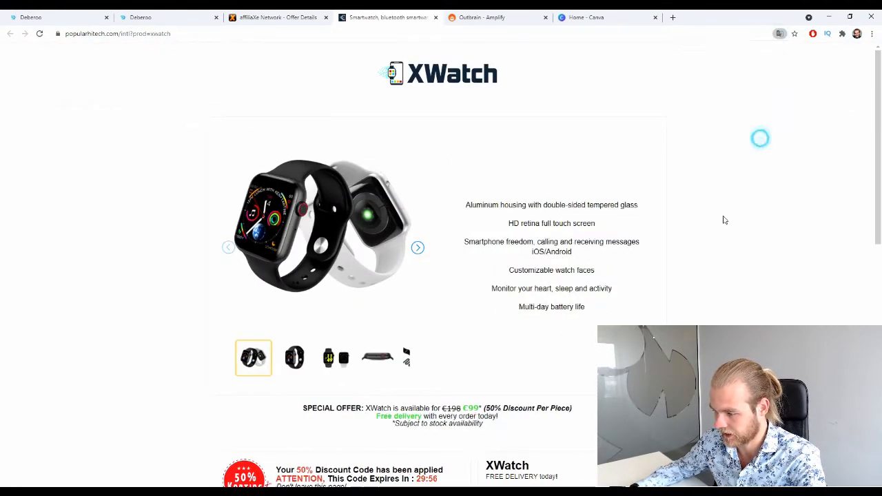
Examine the XWatch landing page's product features, special offer and order form, and close the preview
scroll(345, 354, down, 4)
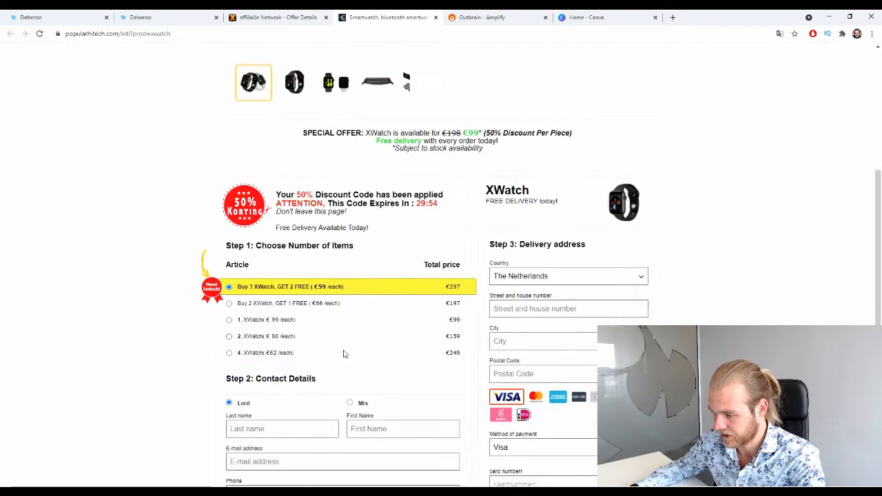
scroll(345, 354, up, 4)
scroll(410, 162, down, 5)
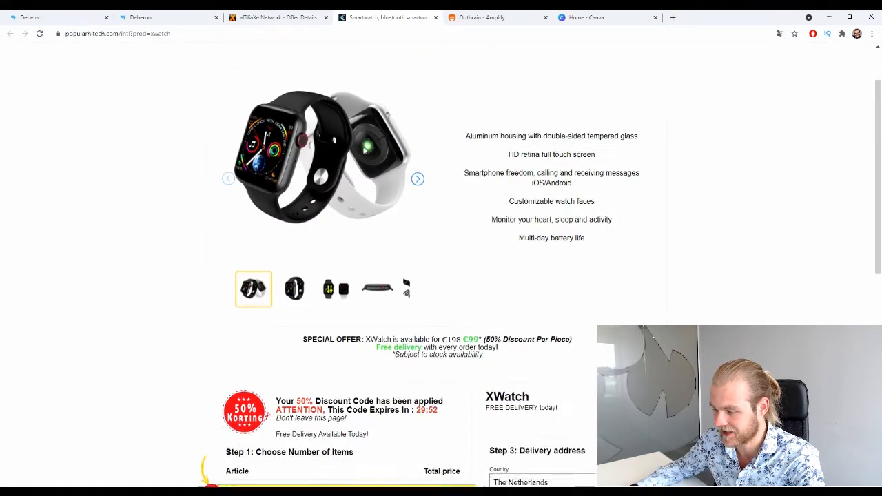
scroll(410, 162, down, 3)
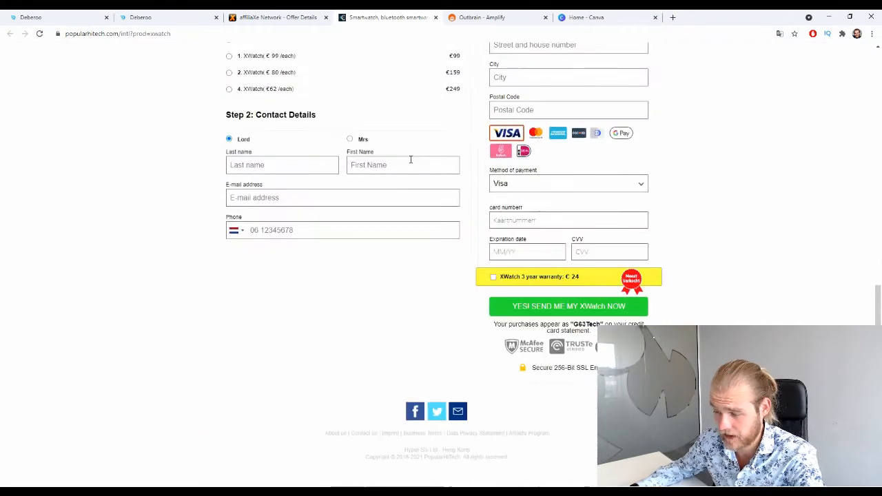
scroll(472, 93, up, 4)
scroll(471, 93, down, 2)
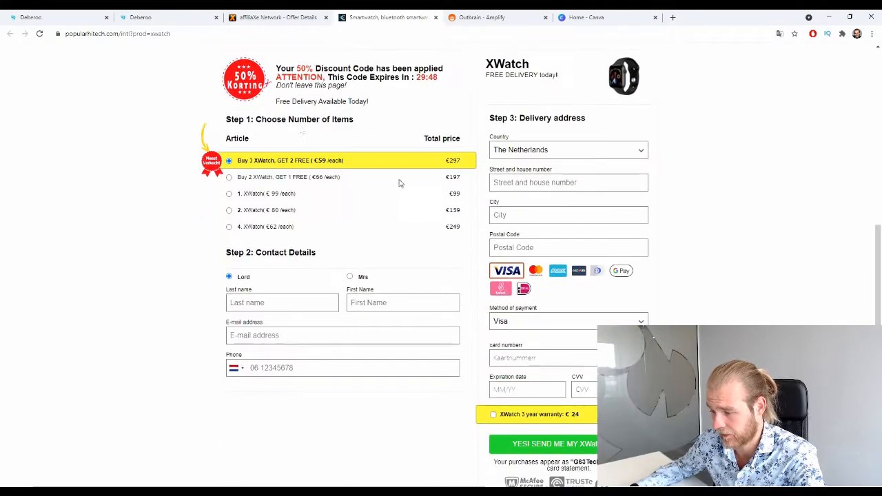
scroll(461, 226, up, 6)
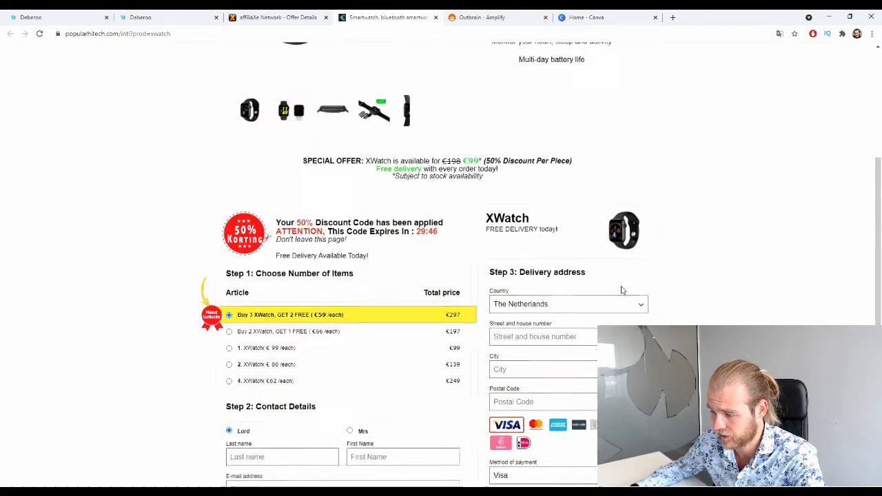
scroll(533, 252, down, 5)
scroll(551, 48, up, 4)
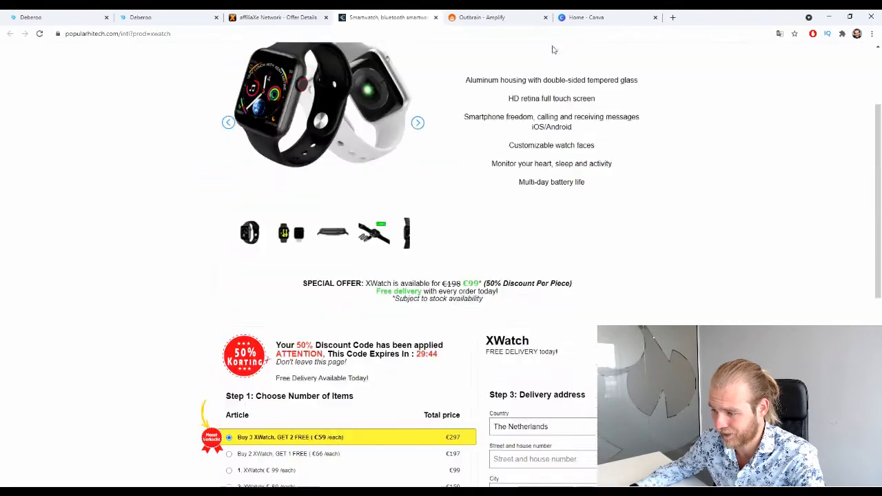
click(436, 17)
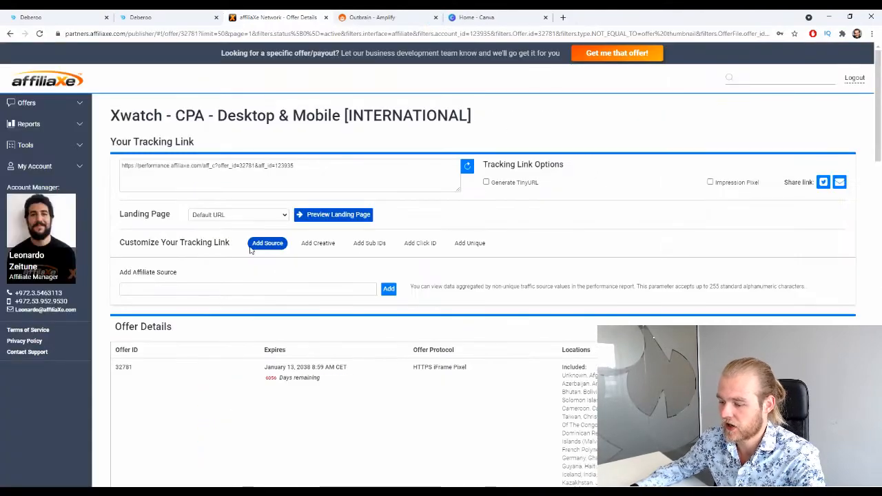
Review the Xwatch offer's included locations, notes, landing page options and promotion restrictions
scroll(342, 320, down, 3)
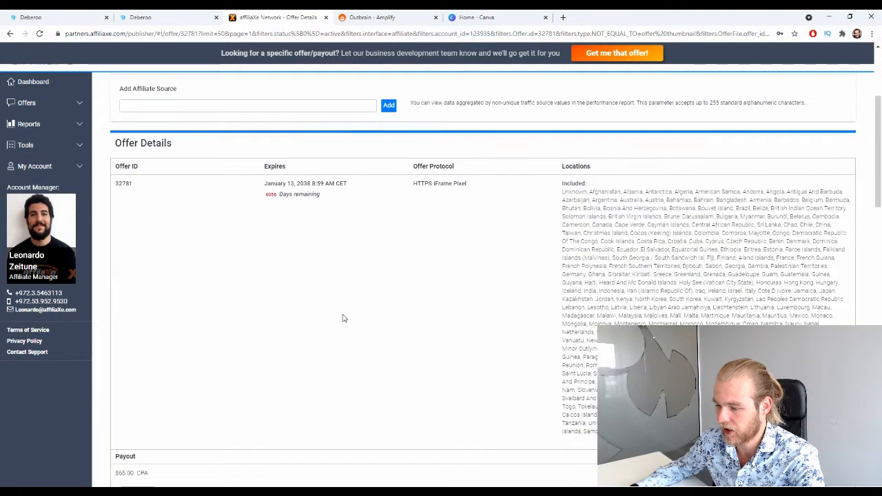
scroll(343, 319, up, 3)
scroll(343, 319, down, 12)
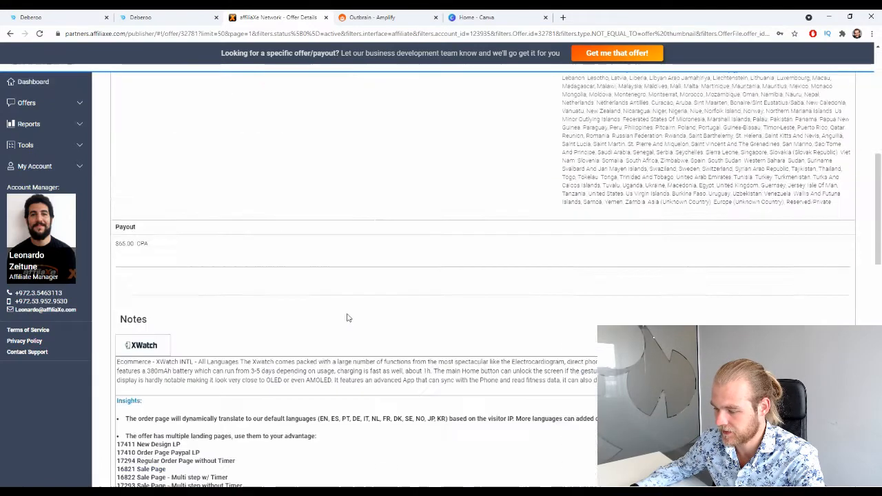
scroll(347, 317, up, 2)
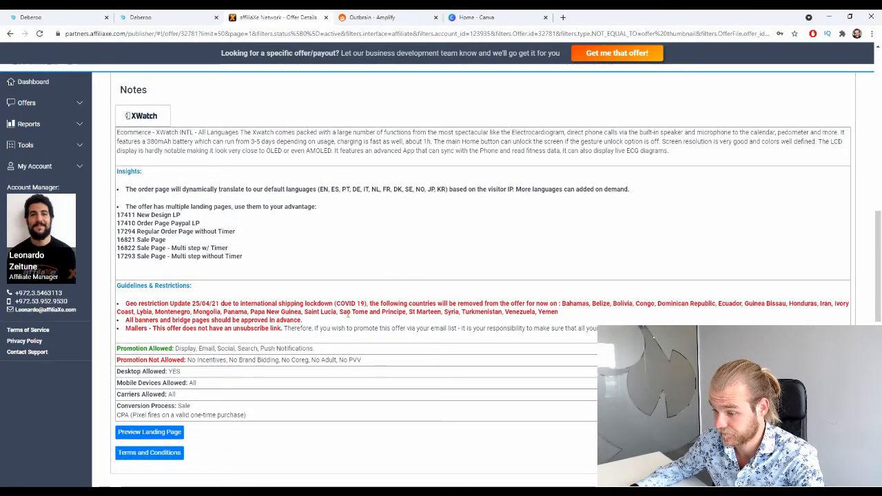
scroll(347, 314, down, 2)
scroll(347, 314, down, 5)
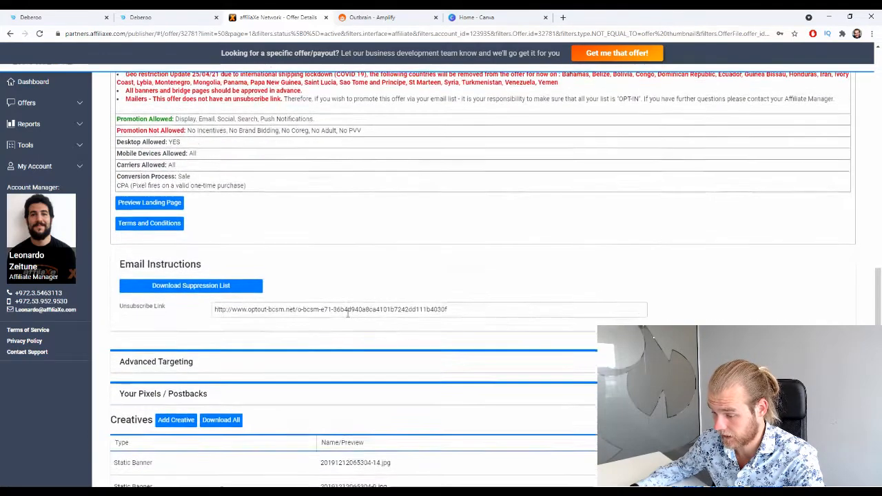
scroll(347, 313, up, 7)
scroll(347, 316, up, 10)
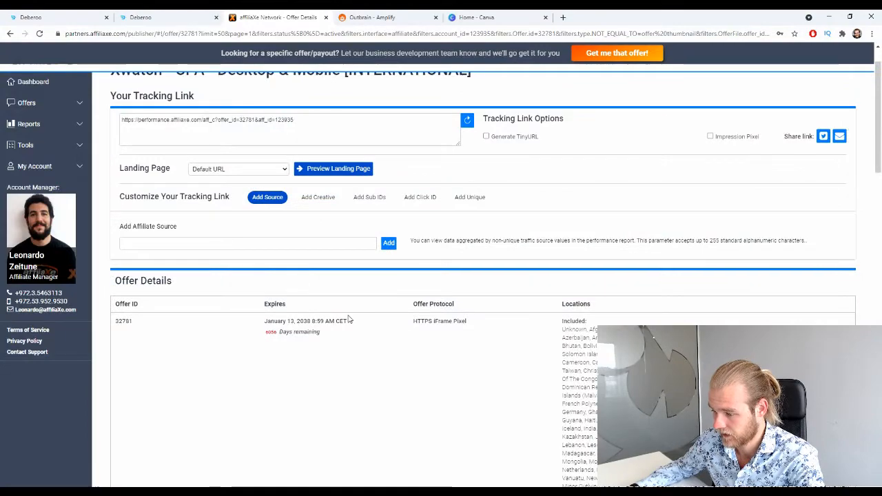
Check the Xwatch offer's CPA payout in the offer details
scroll(386, 219, down, 3)
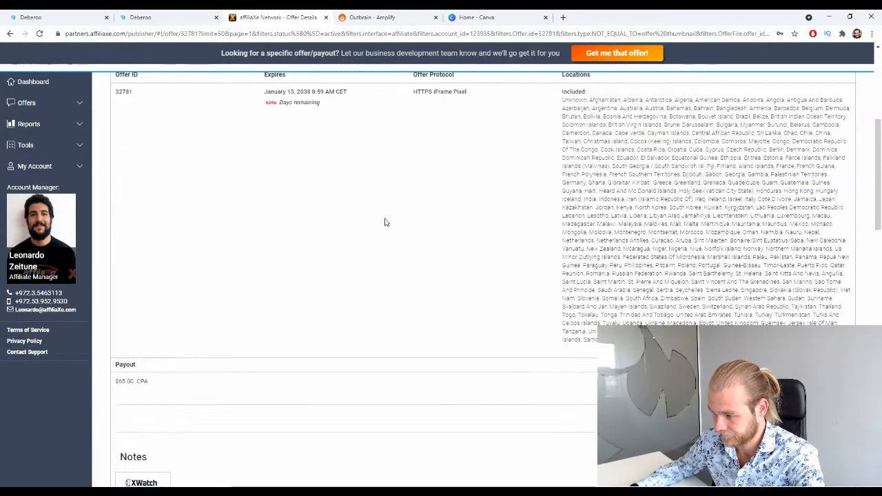
scroll(385, 222, down, 7)
scroll(385, 222, up, 2)
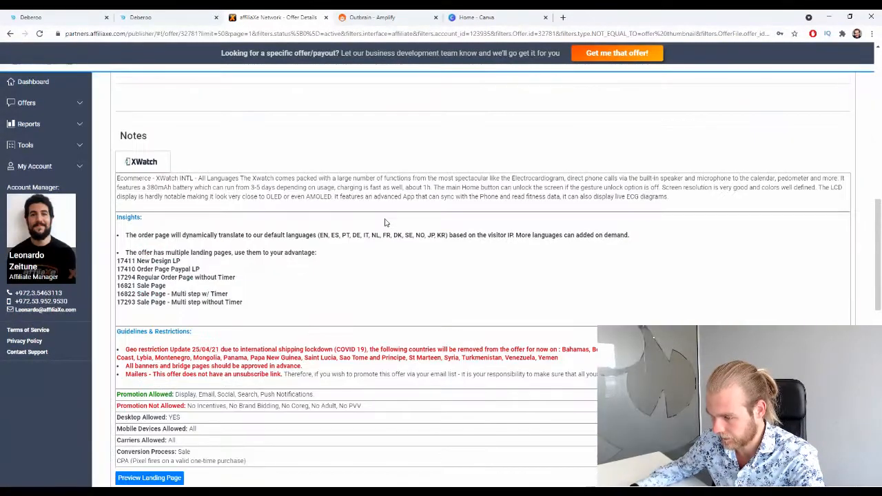
scroll(276, 227, up, 2)
drag(118, 151, 153, 157)
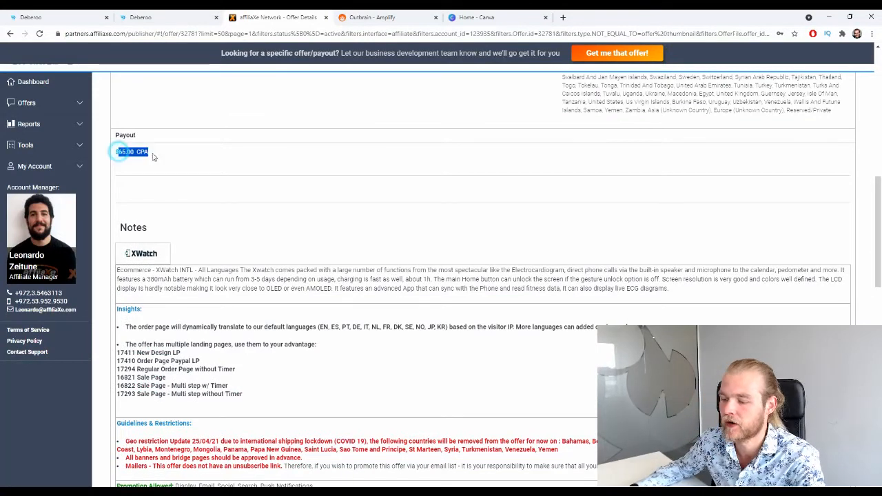
click(174, 152)
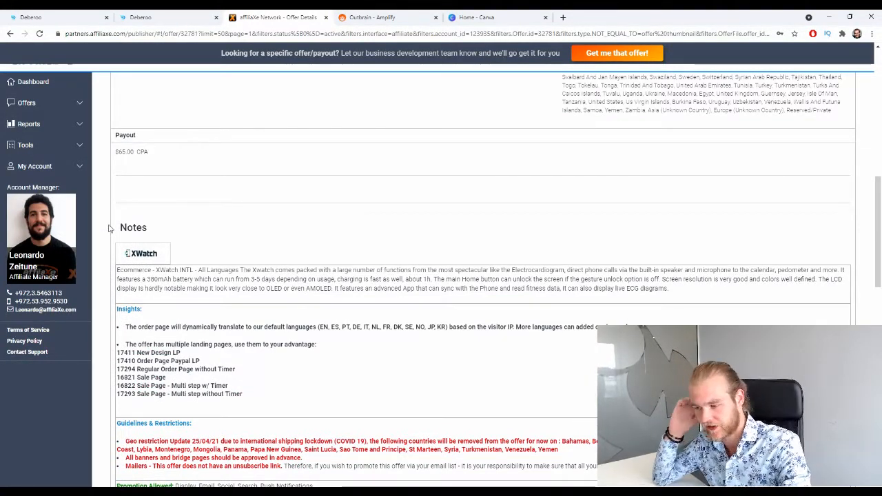
scroll(273, 237, up, 5)
scroll(273, 237, up, 1)
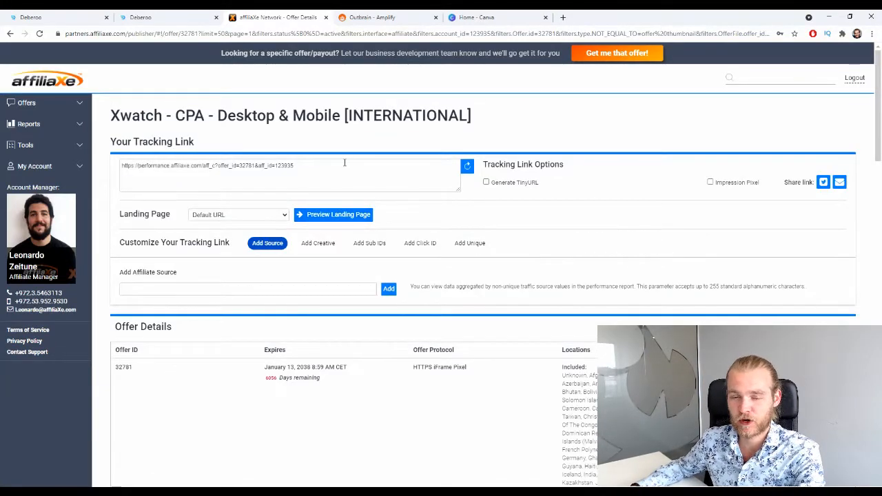
Switch to the Deberoo tracker and find the affiliaXe entry among the affiliate networks
click(42, 15)
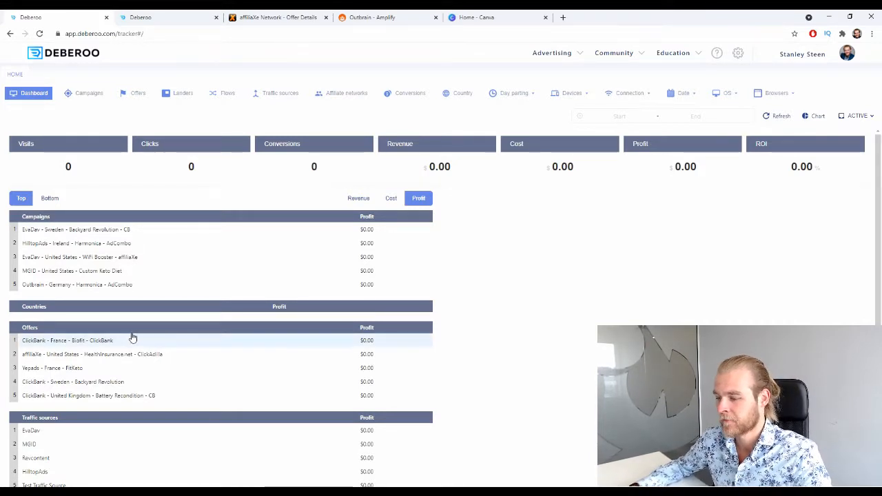
click(344, 100)
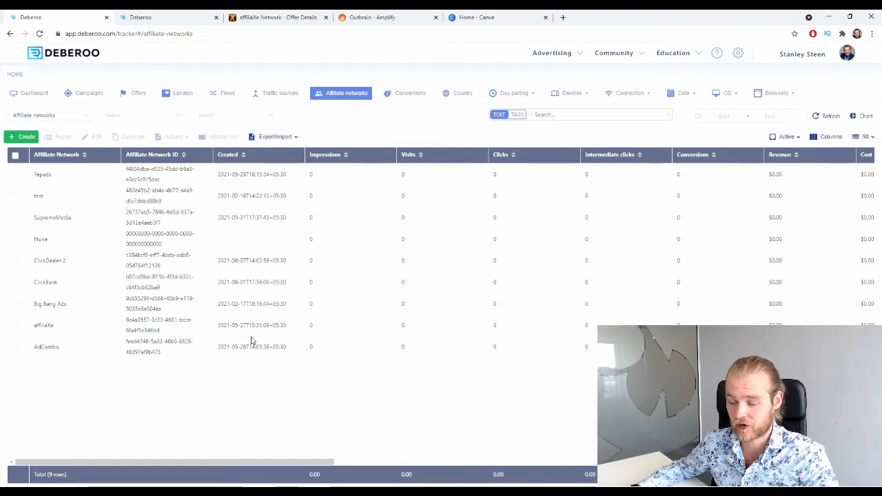
drag(67, 331, 32, 333)
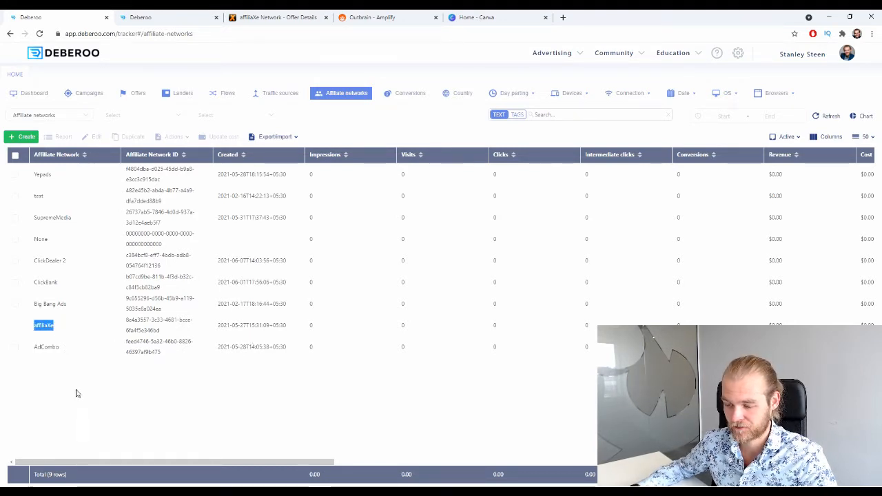
click(103, 400)
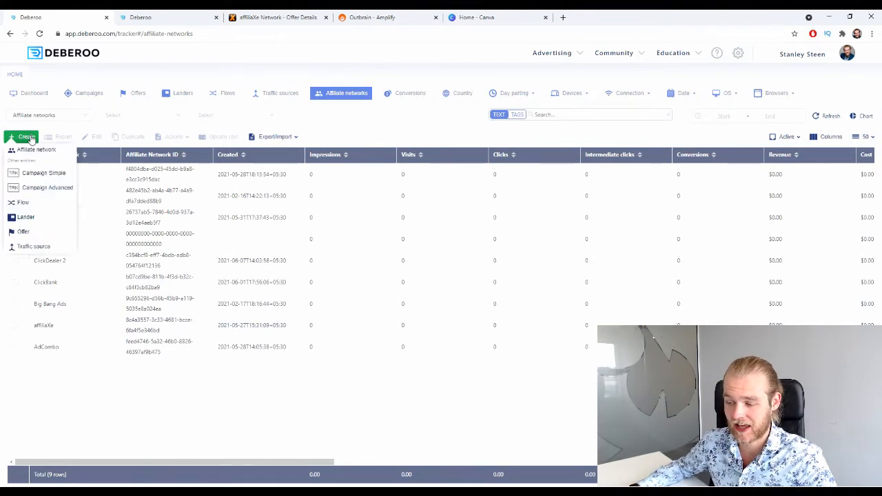
Start a new affiliate network from the affiliaXe template, set its workspace to Initial, and close the form
click(32, 153)
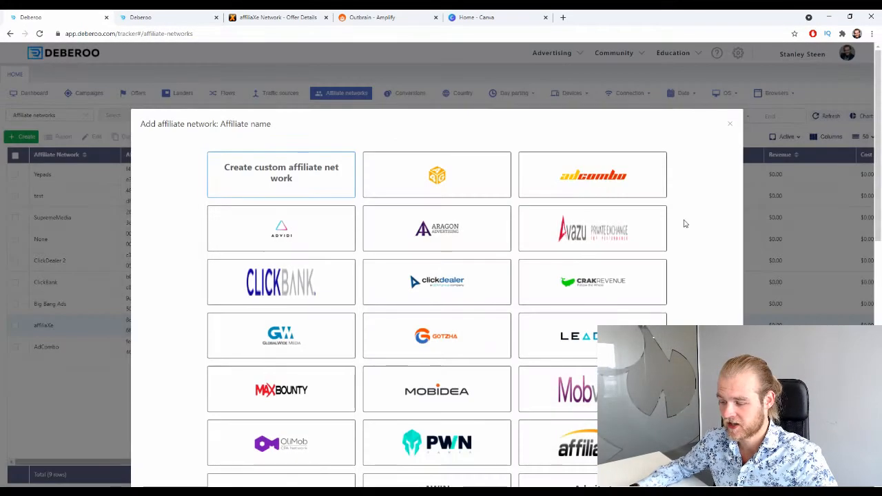
scroll(682, 210, down, 1)
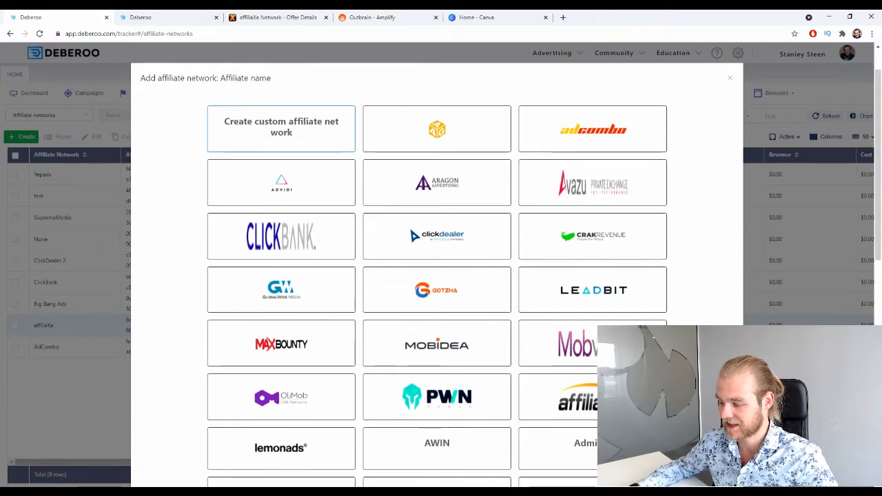
scroll(678, 222, down, 10)
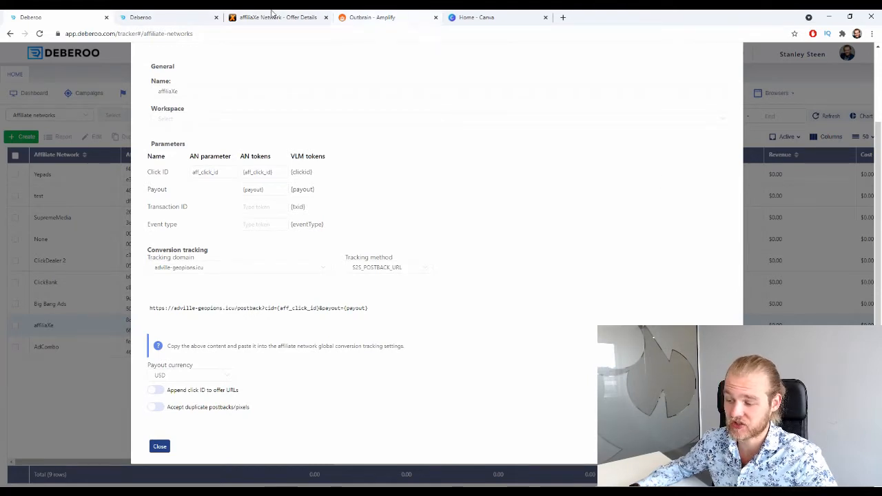
click(160, 118)
click(168, 142)
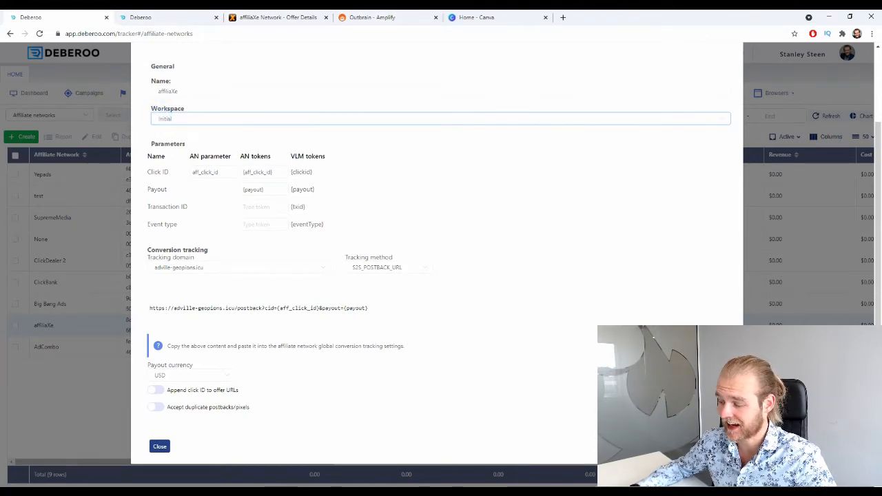
click(158, 446)
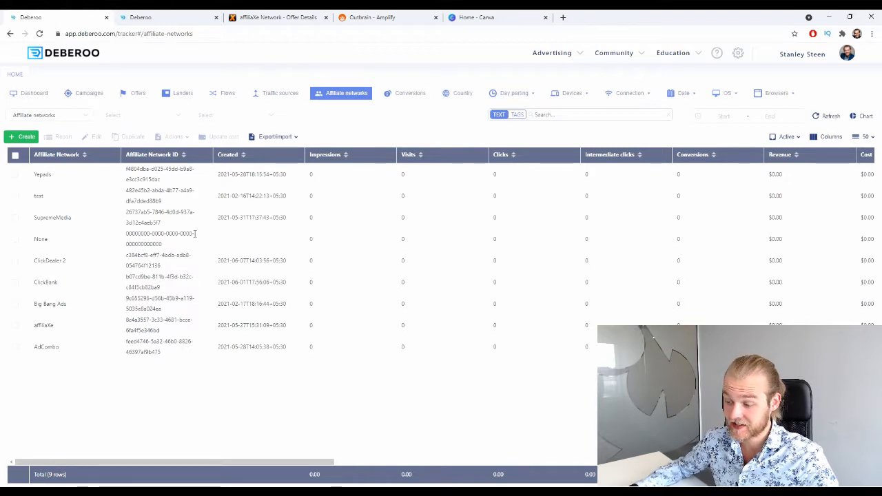
Display the tracker's traffic sources and find the Outbrain entry
click(290, 98)
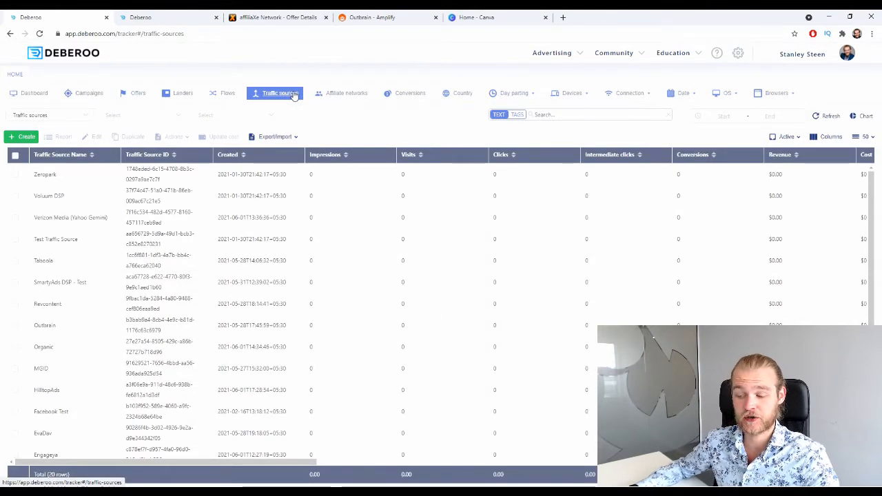
double_click(53, 326)
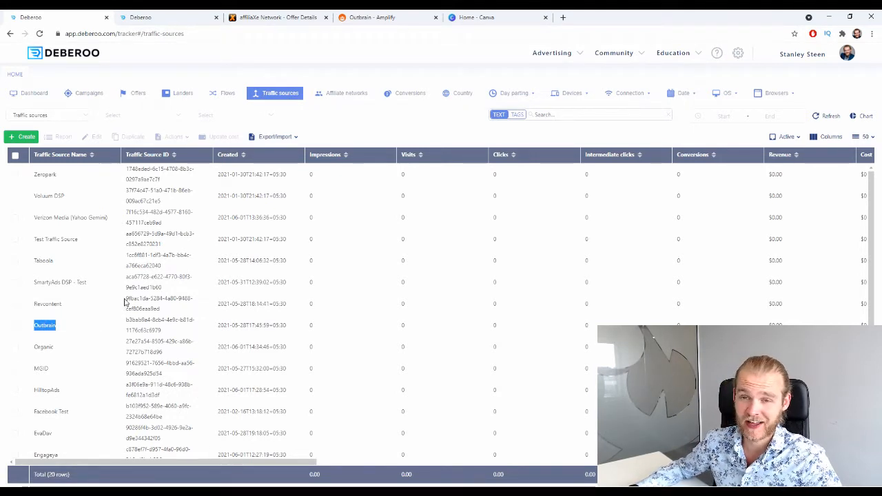
Start a new traffic source from the Outbrain template
click(25, 137)
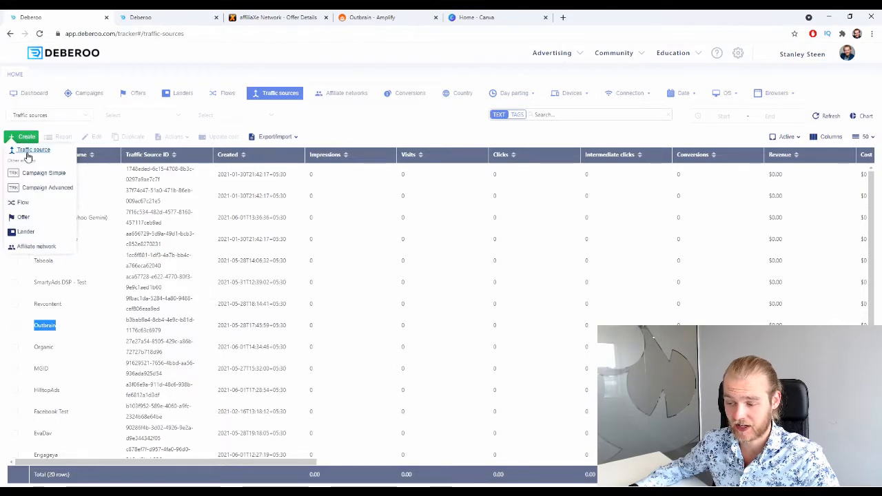
click(27, 149)
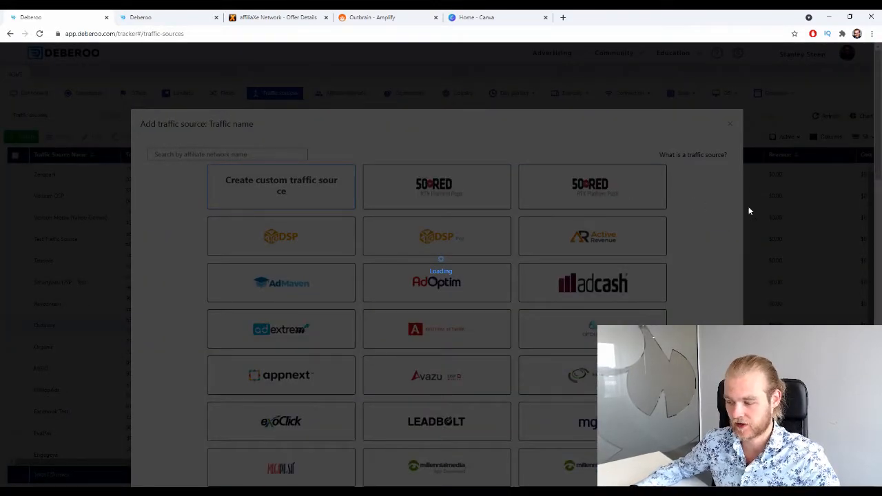
scroll(299, 275, down, 3)
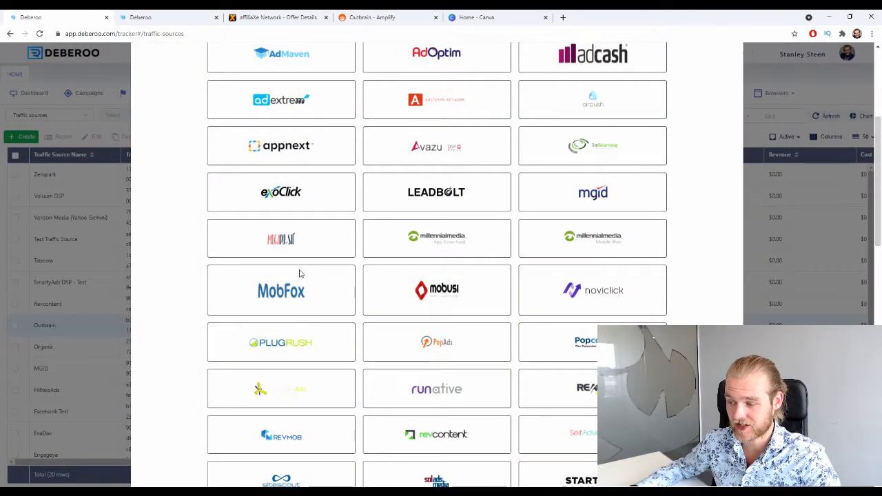
scroll(331, 320, down, 2)
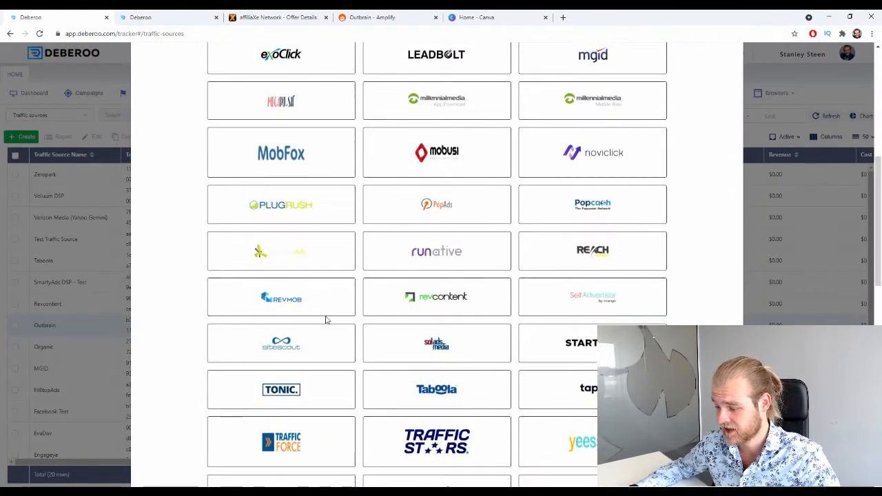
scroll(331, 325, down, 1)
scroll(331, 325, up, 5)
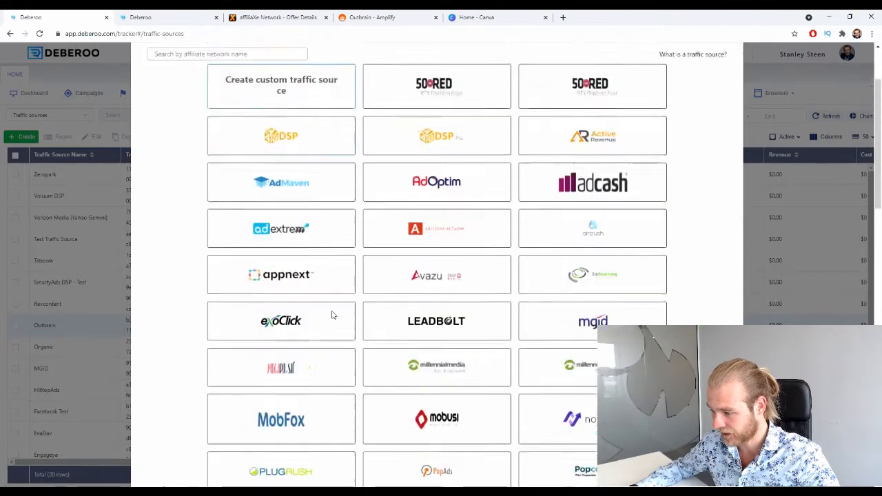
scroll(310, 249, down, 5)
scroll(310, 245, up, 5)
scroll(310, 237, down, 7)
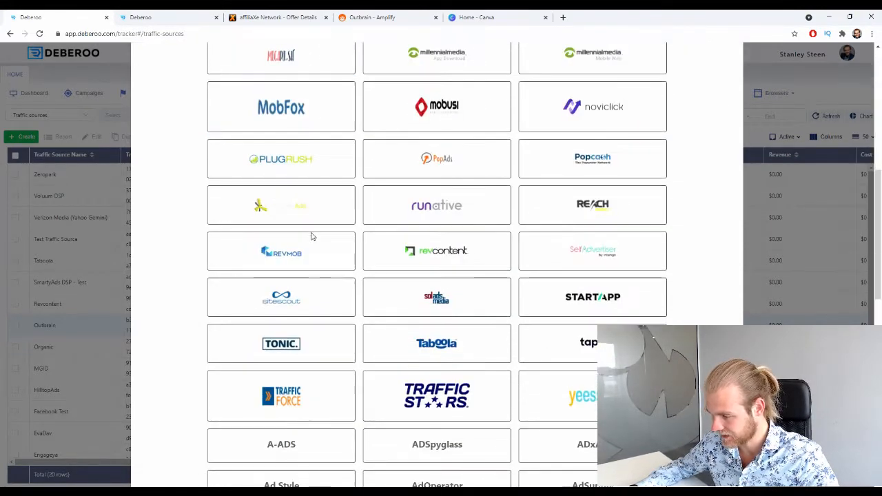
scroll(311, 236, down, 4)
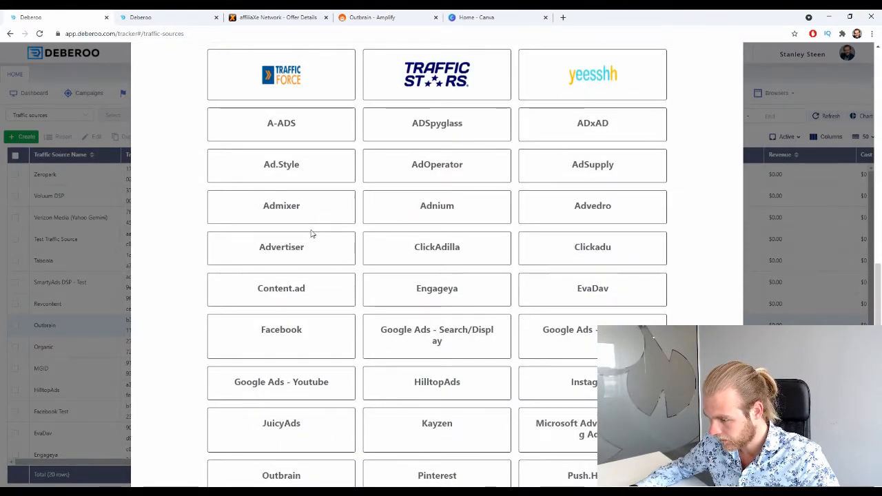
scroll(312, 234, down, 1)
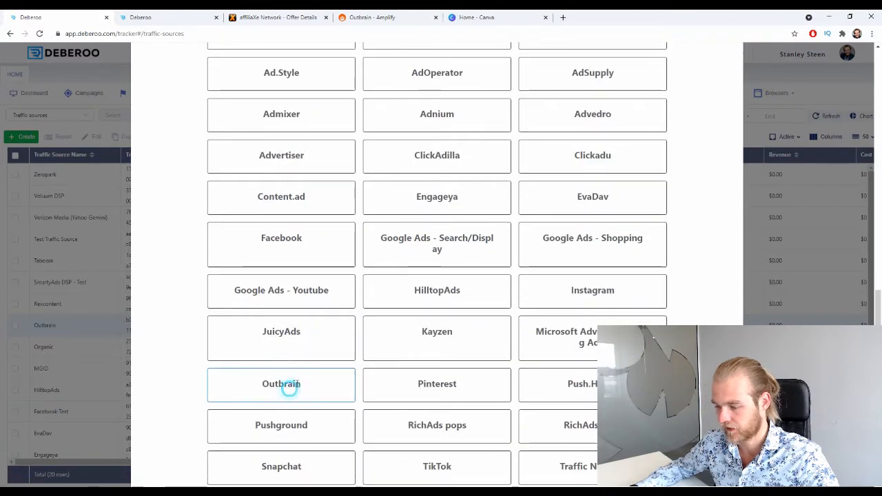
click(252, 374)
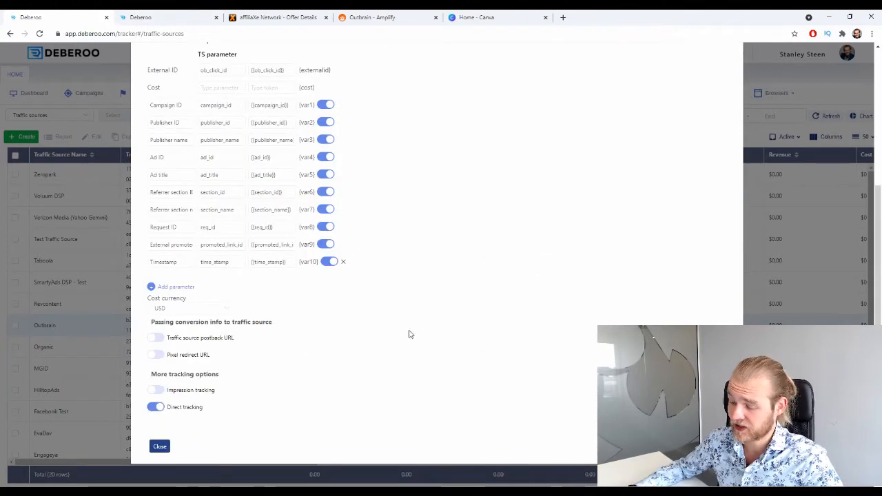
Review the Outbrain template's workspace choices, parameters and tracking options, and close the form
scroll(384, 246, up, 3)
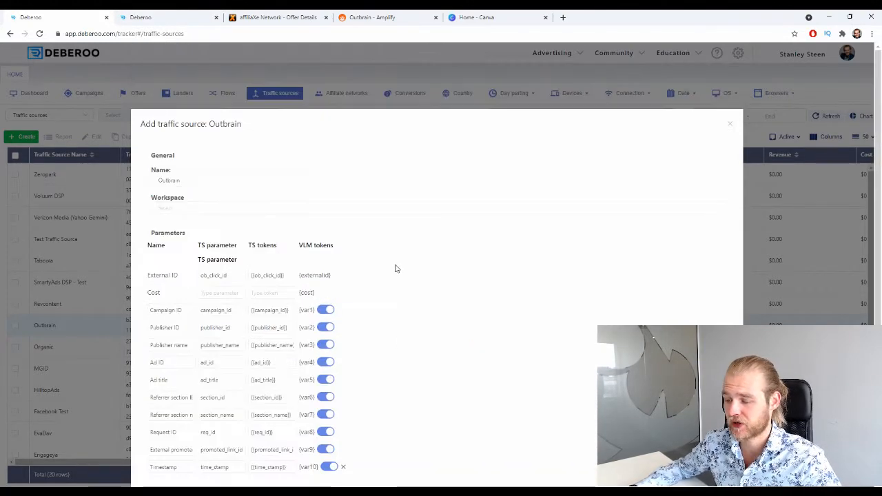
click(197, 209)
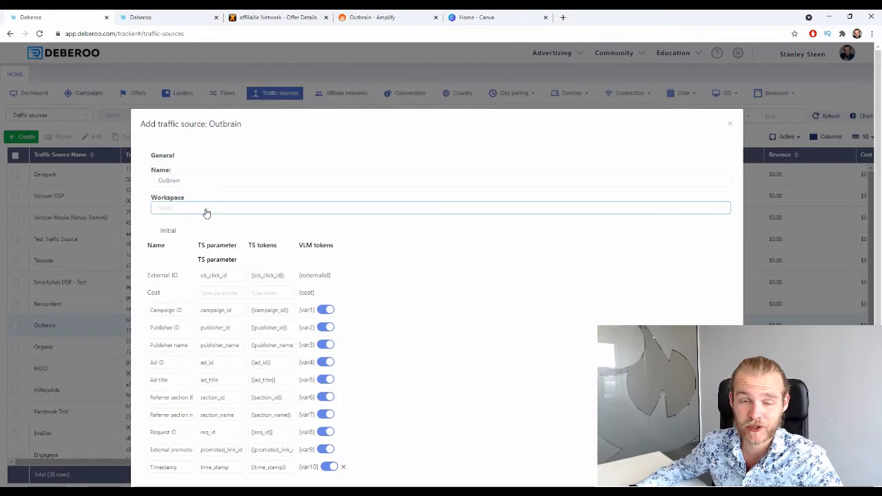
scroll(400, 368, down, 3)
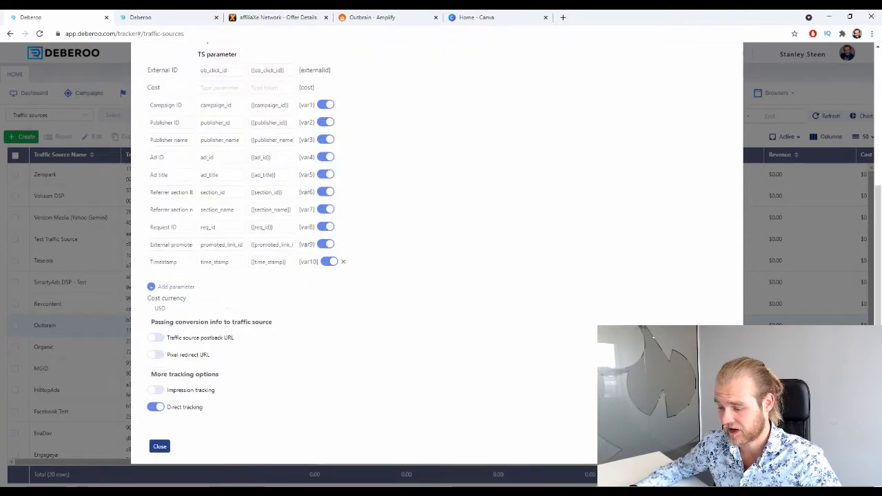
click(159, 447)
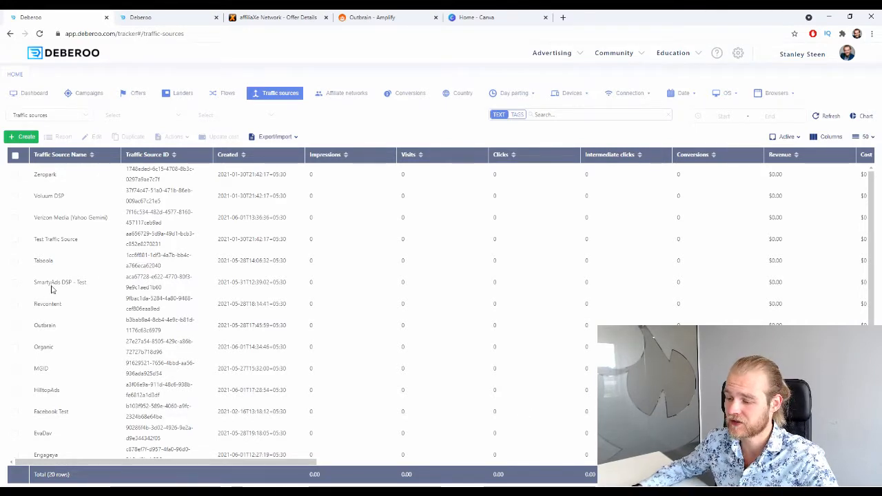
Start a new offer in the tracker with the workspace Initial and the affiliate network affiliaXe
click(122, 84)
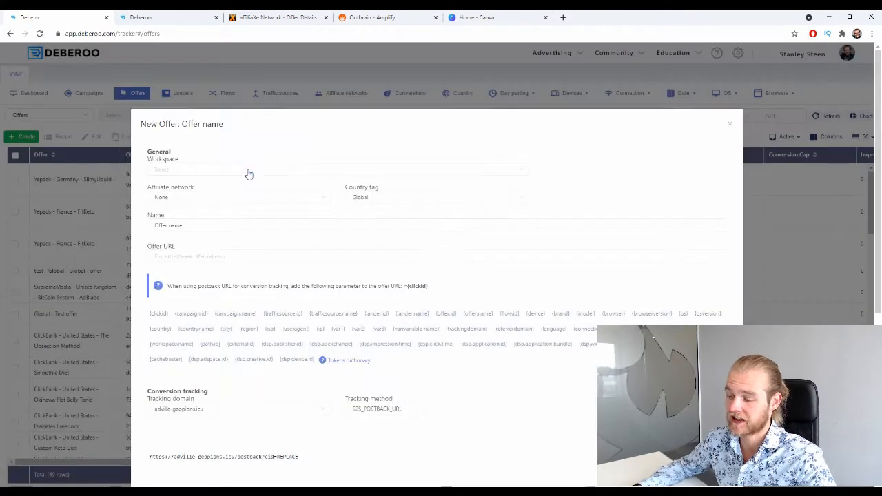
click(246, 170)
click(191, 196)
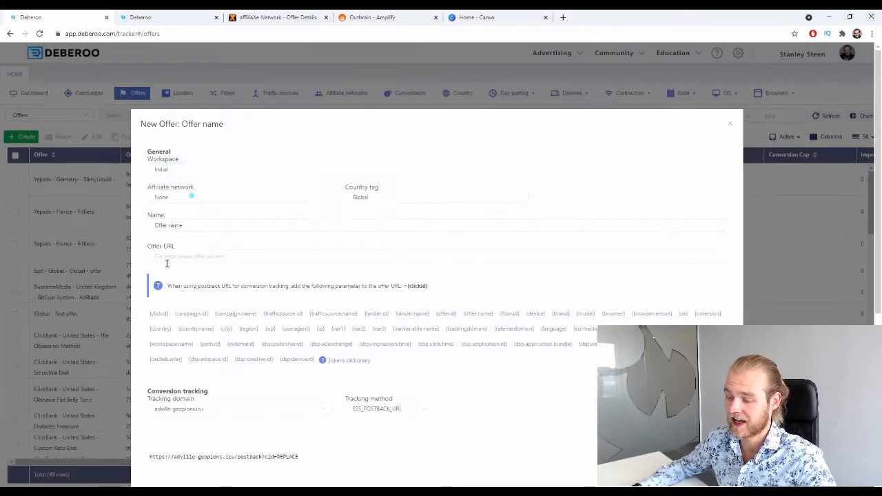
click(186, 199)
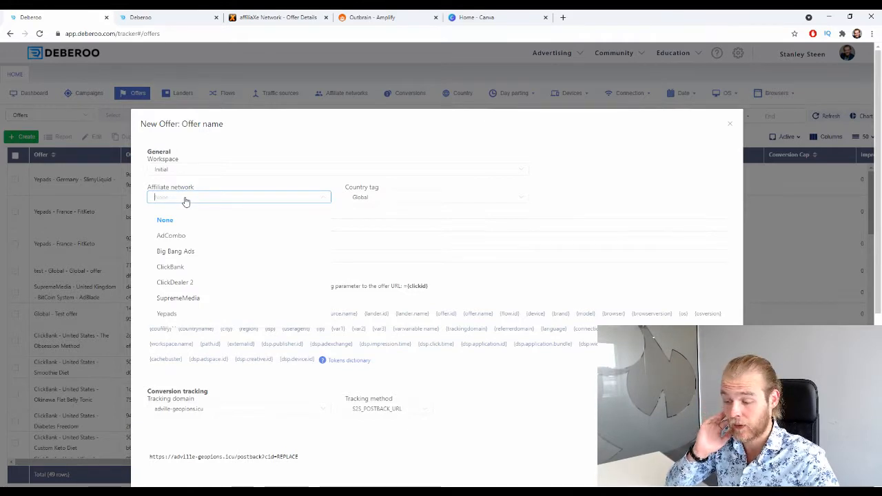
scroll(209, 242, down, 1)
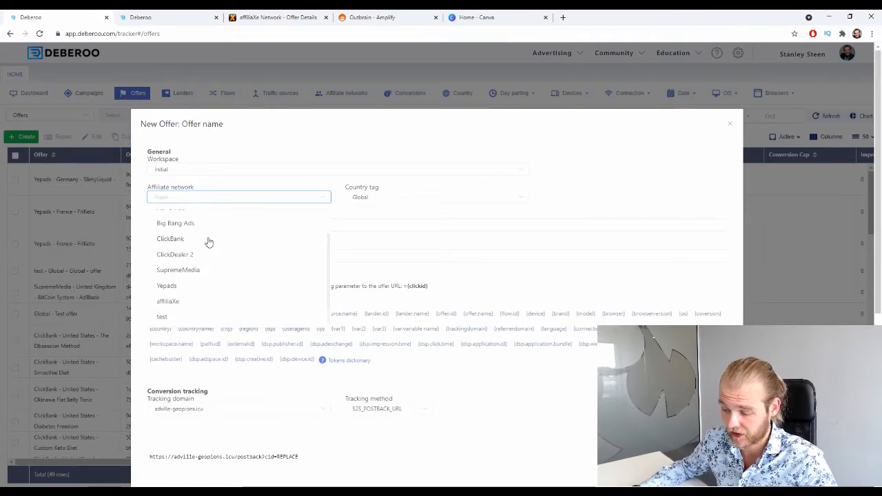
click(176, 301)
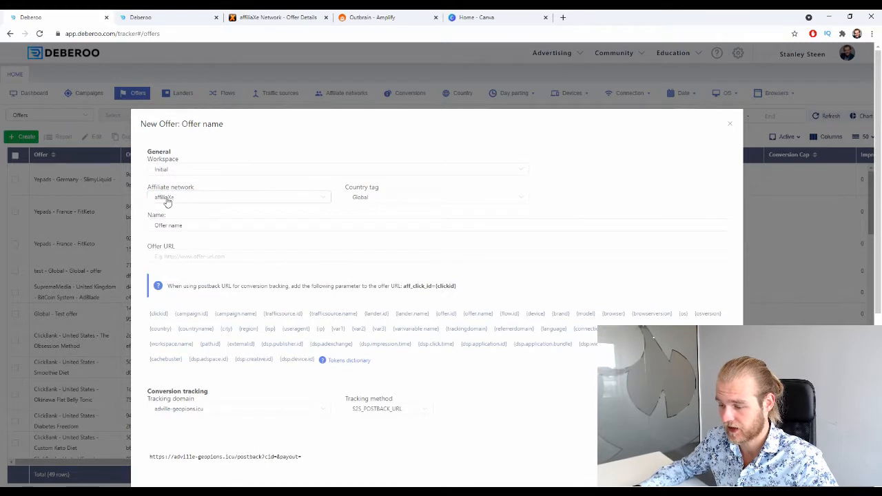
Set the new offer's country tag to United Kingdom
click(407, 202)
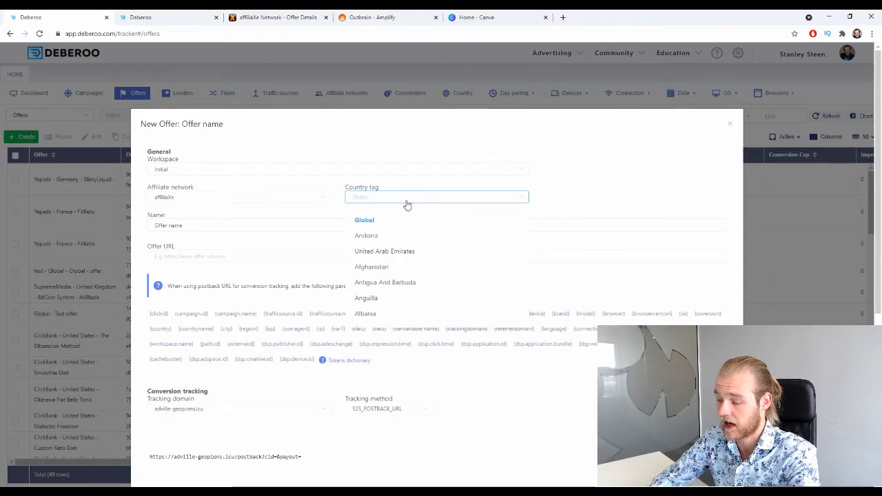
text(uni)
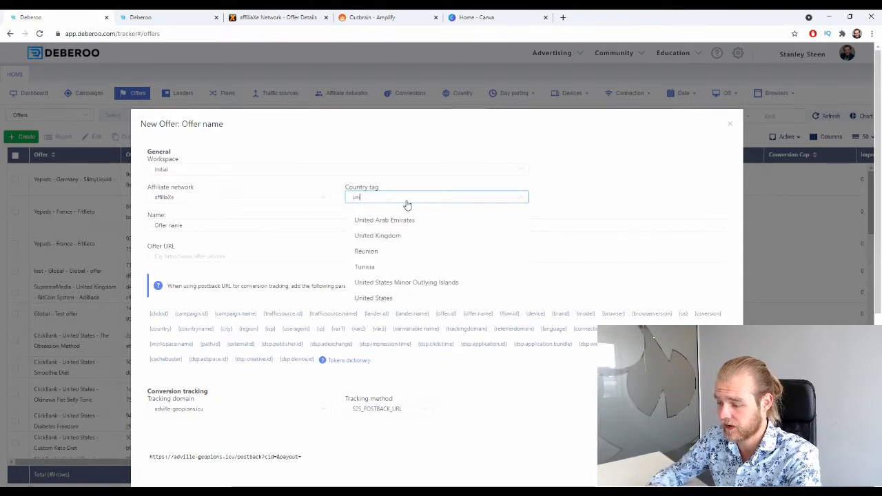
click(400, 240)
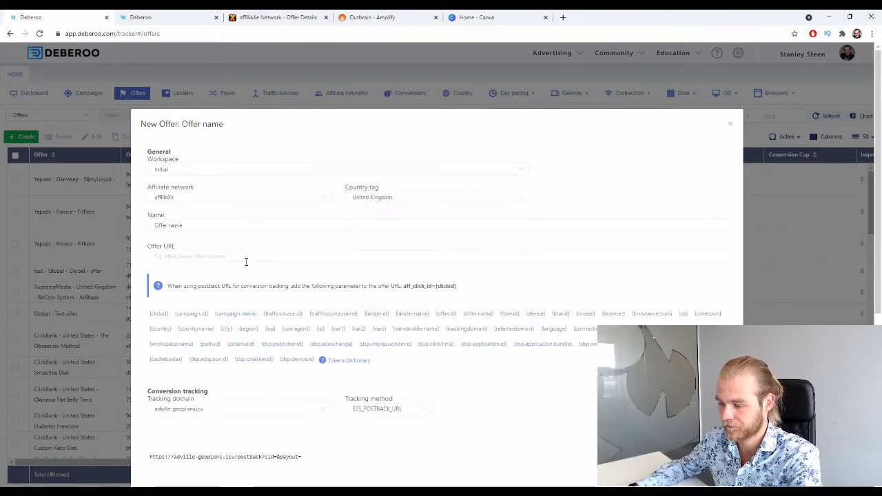
Name the new offer XWatch
drag(235, 226, 153, 228)
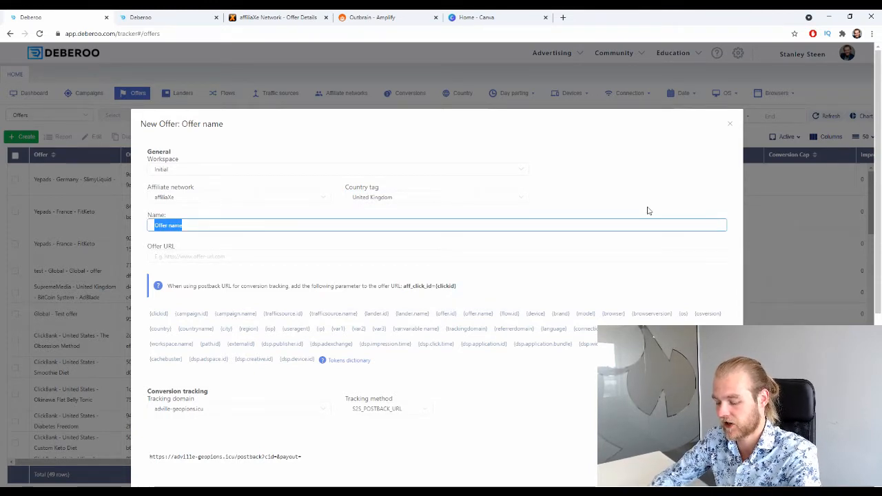
text(X)
scroll(545, 230, up, 3)
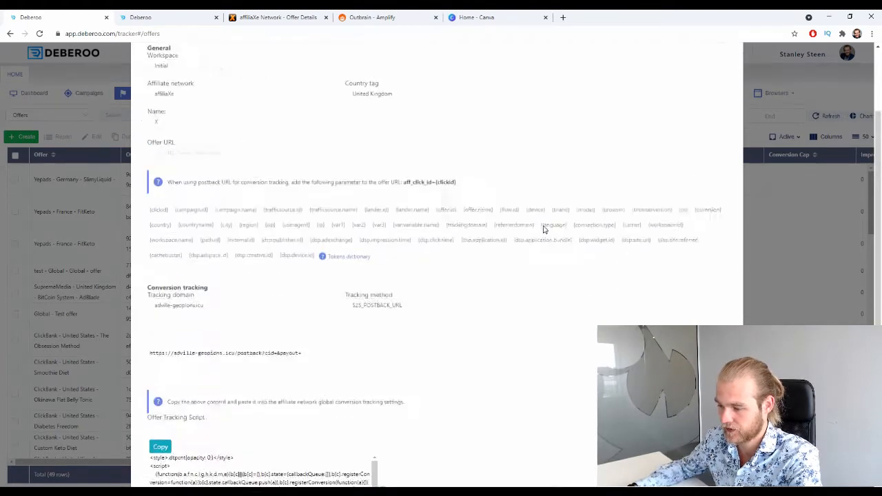
scroll(545, 229, up, 2)
click(193, 227)
scroll(204, 233, down, 3)
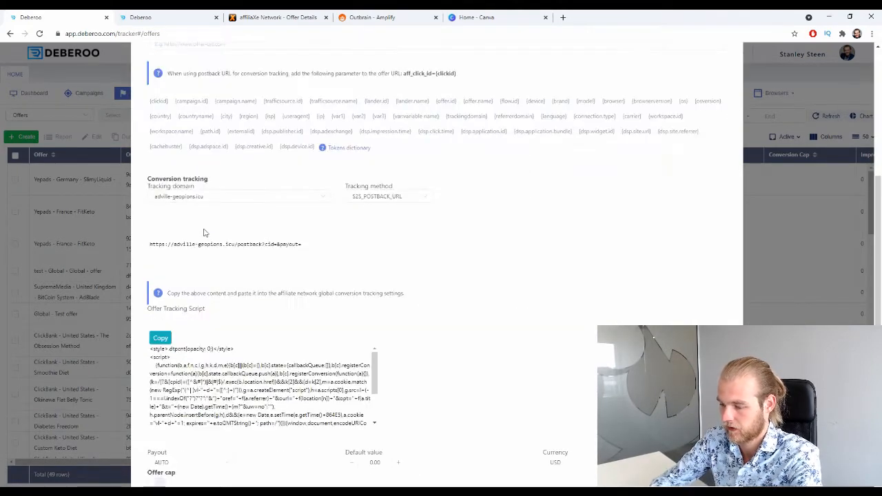
scroll(526, 262, up, 3)
click(215, 224)
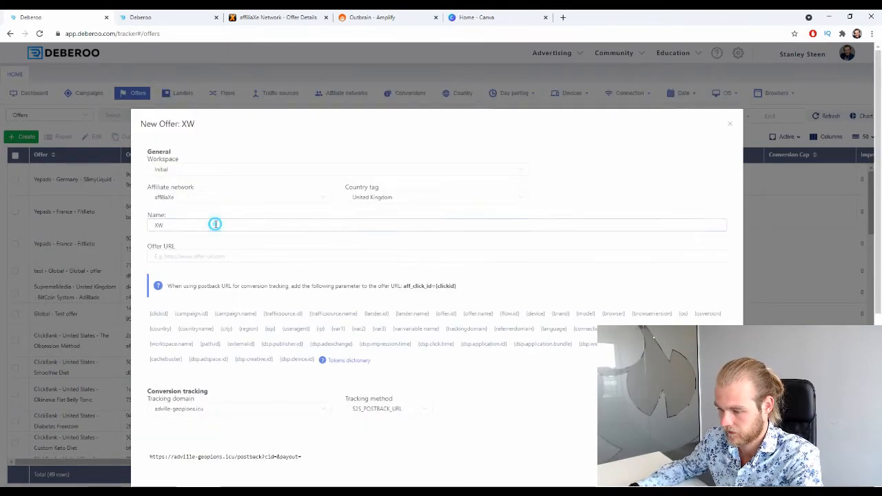
scroll(216, 228, down, 3)
scroll(247, 225, up, 3)
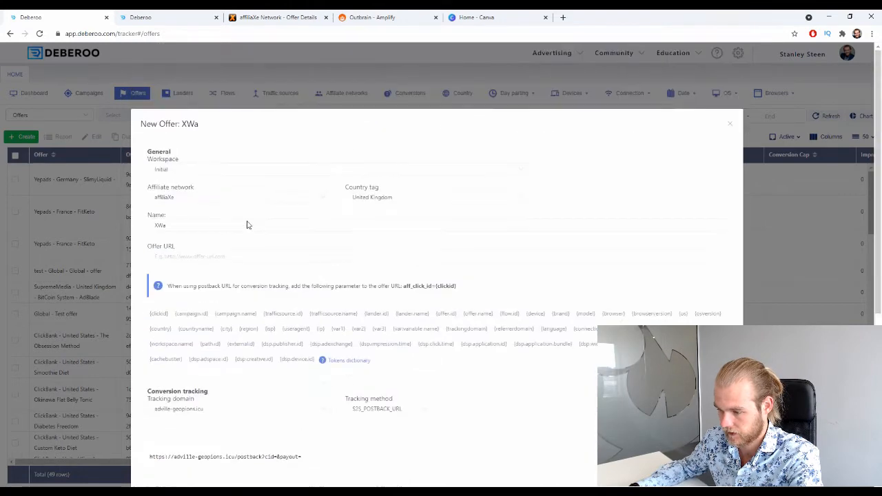
click(246, 222)
scroll(239, 224, down, 3)
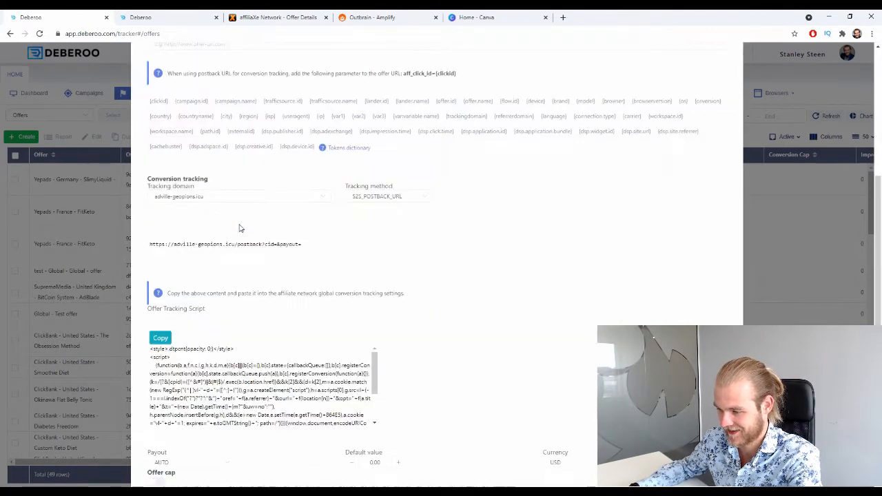
scroll(238, 224, up, 3)
text(t)
scroll(238, 224, down, 3)
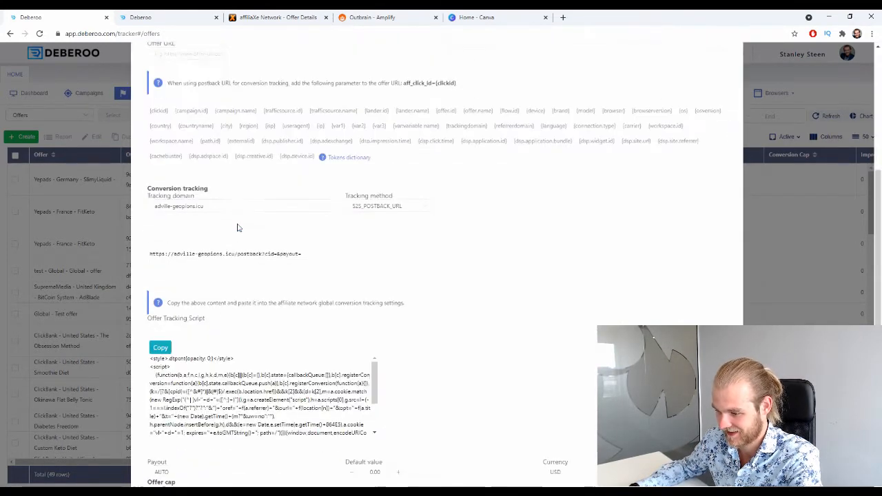
scroll(238, 224, up, 3)
text(ch)
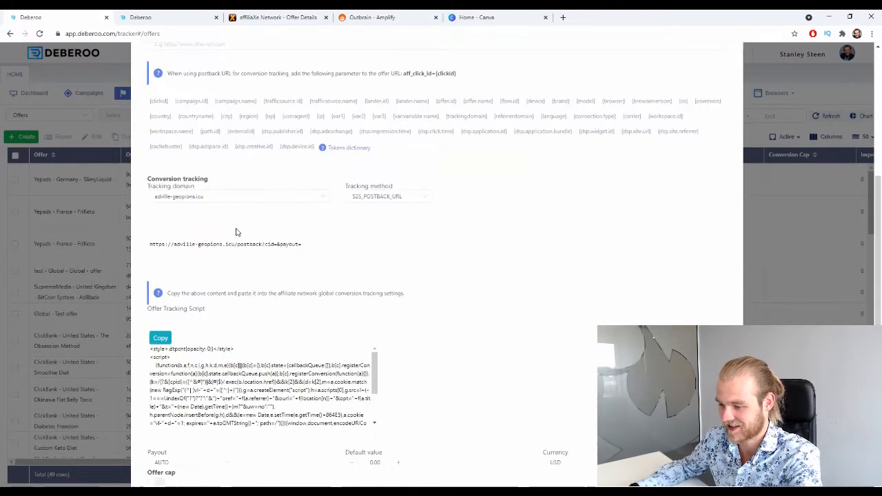
scroll(238, 230, up, 2)
click(202, 151)
Switch to the affiliaXe offer details and copy the full tracking link of the Xwatch offer
click(232, 182)
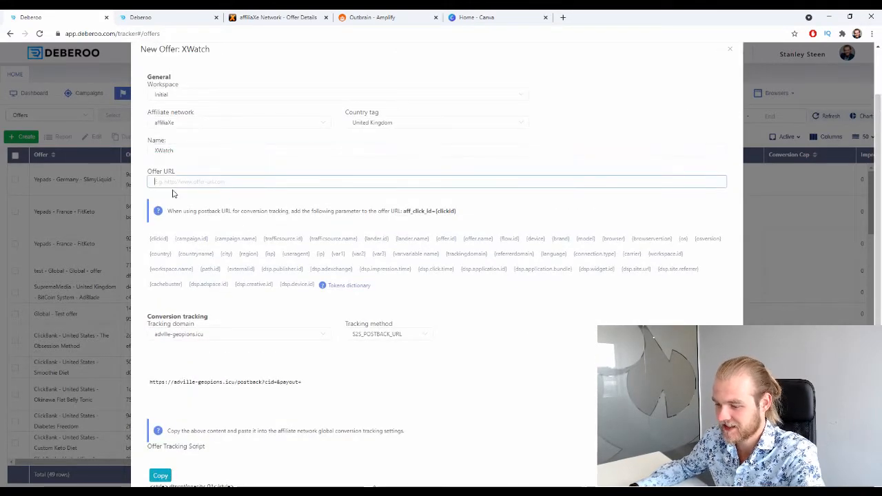
click(252, 14)
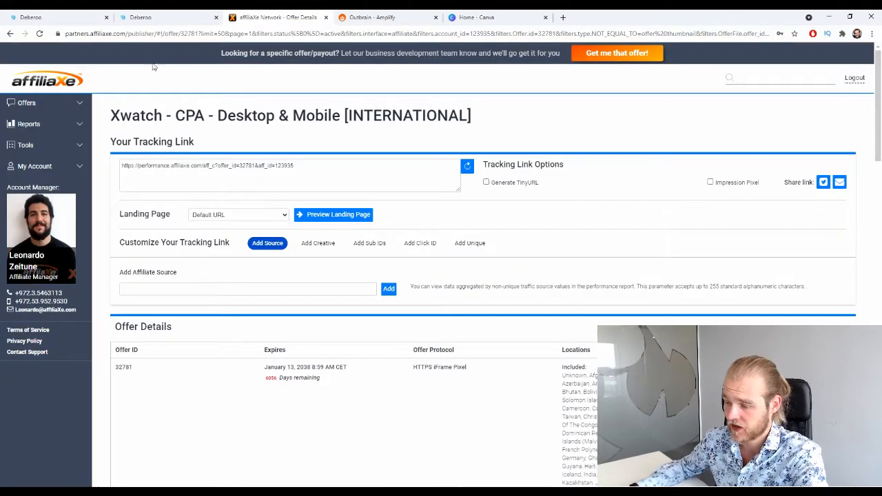
drag(109, 141, 209, 144)
click(183, 162)
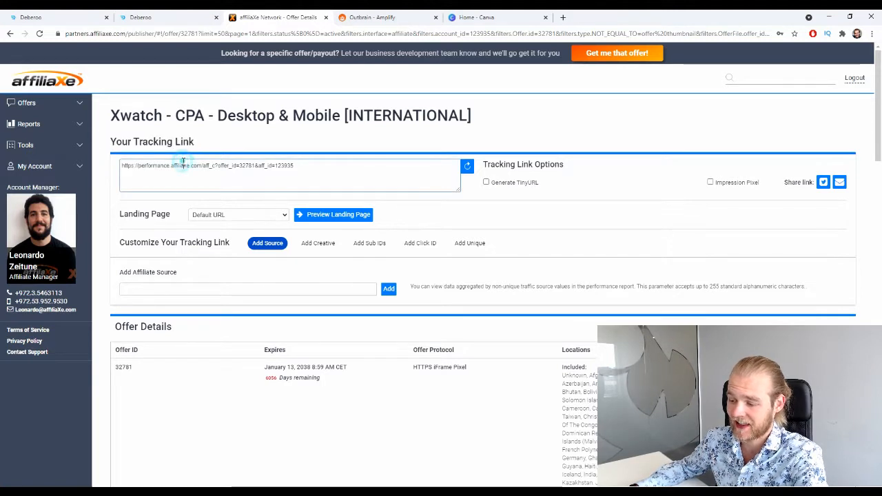
key(ctrl+a)
key(ctrl+c)
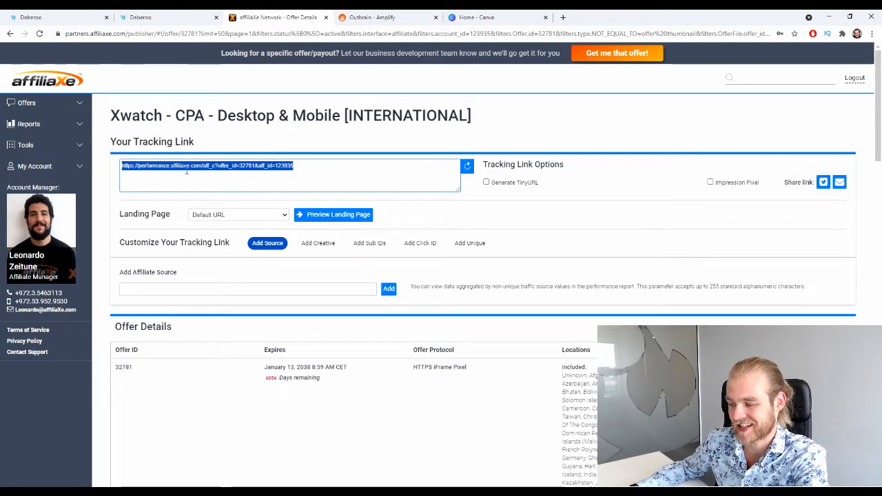
Return to the new XWatch offer in Deberoo and paste the copied affiliaXe tracking link as its offer URL
click(42, 17)
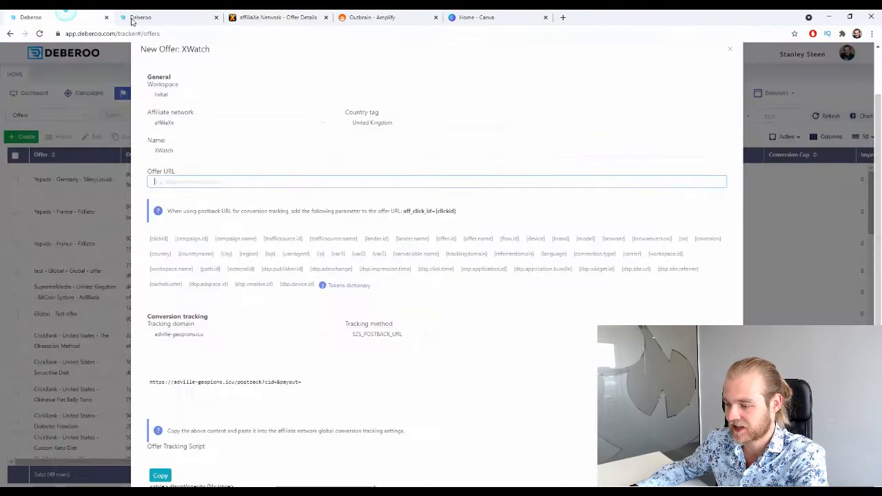
click(228, 185)
key(ctrl+v)
scroll(230, 188, down, 2)
scroll(232, 196, up, 3)
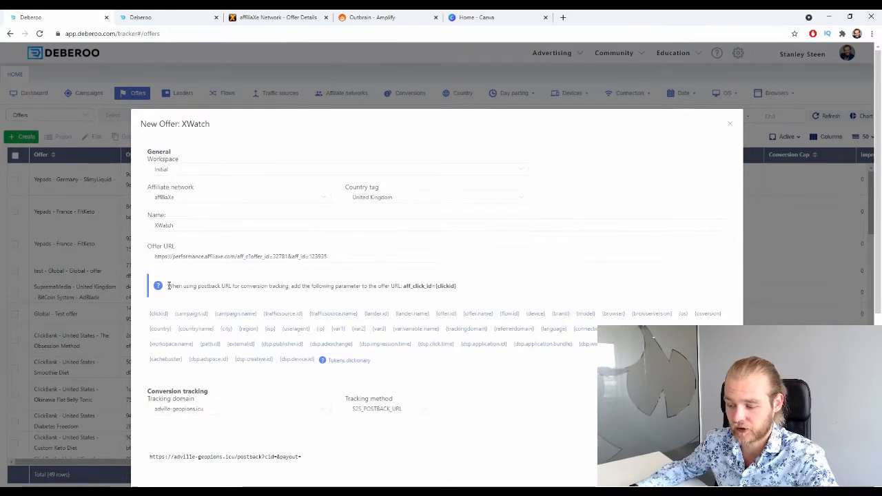
Append ?aff_click_id={clickid} to the end of the XWatch offer URL for postback tracking and finish creating the offer
drag(168, 286, 450, 285)
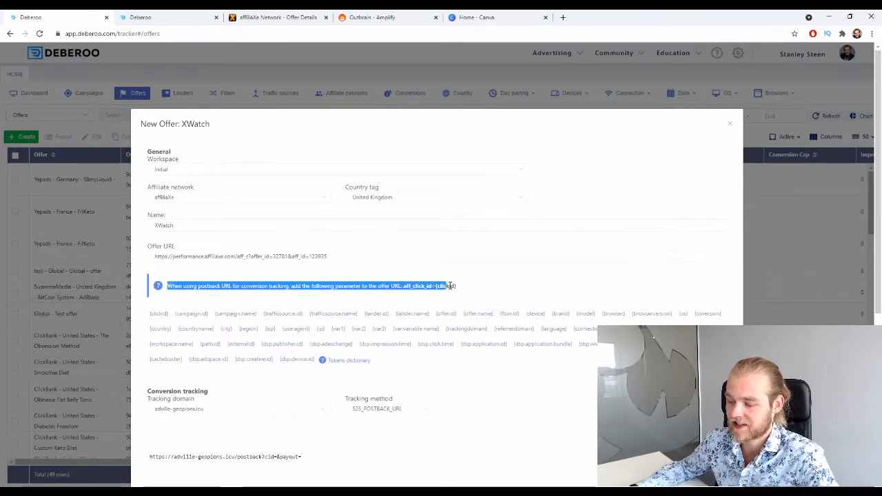
click(463, 291)
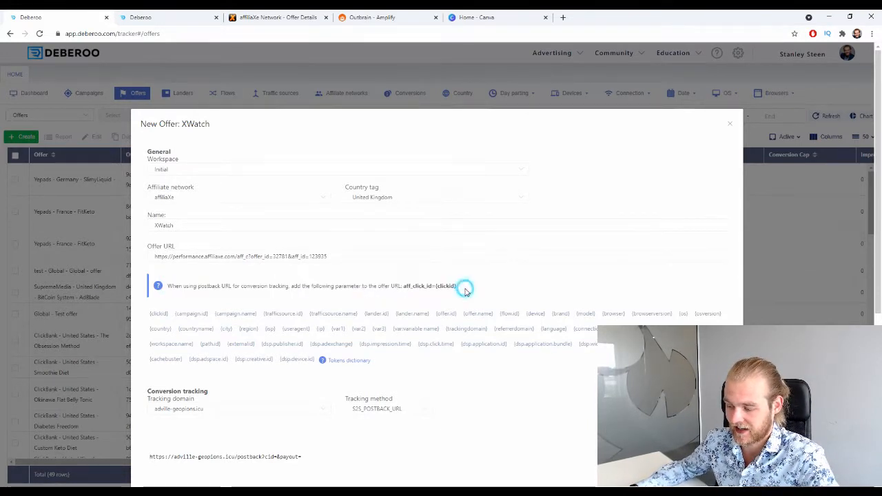
click(329, 257)
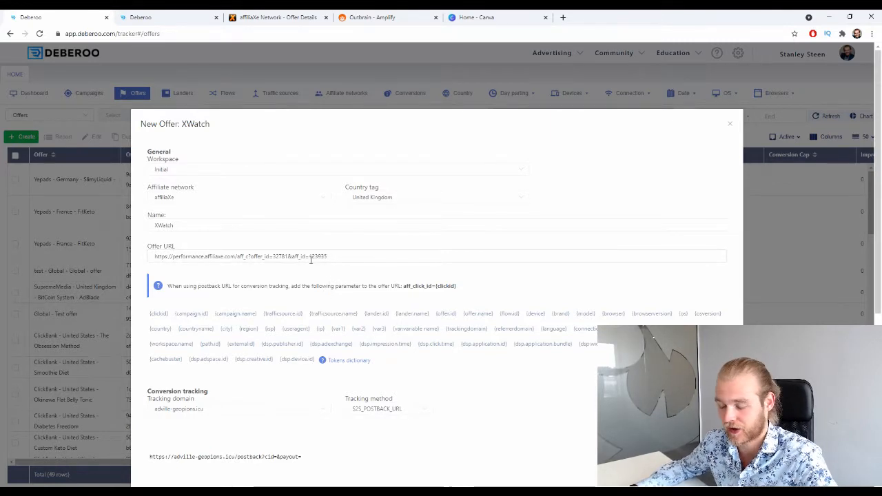
drag(461, 291, 404, 294)
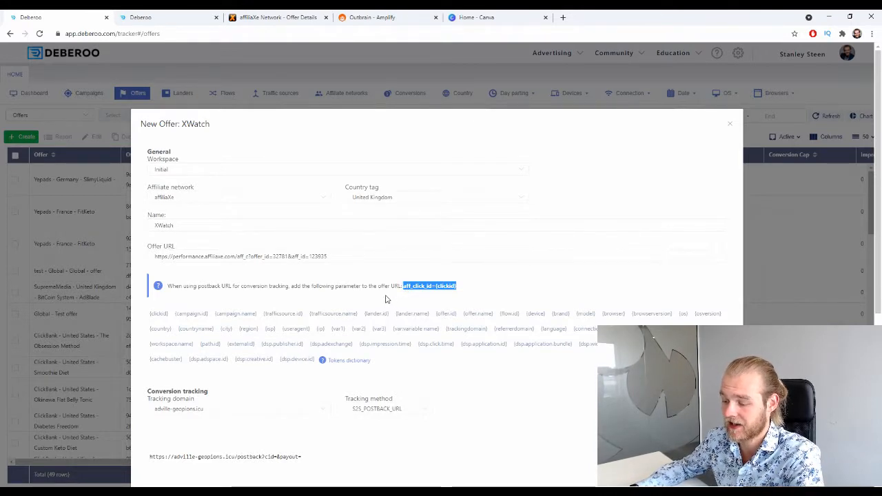
click(345, 255)
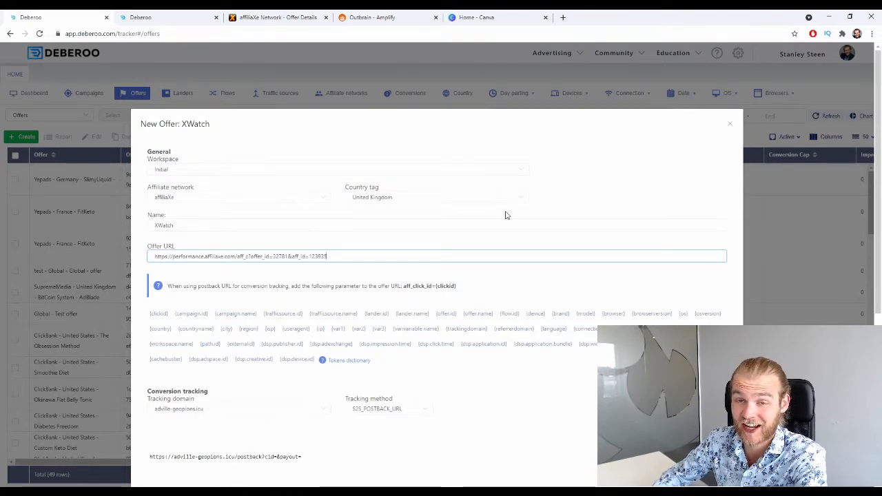
scroll(506, 215, down, 5)
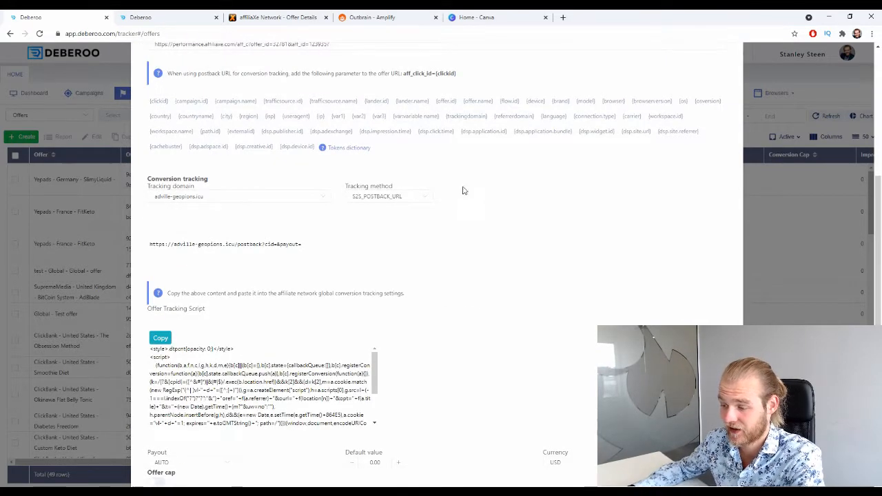
scroll(462, 190, up, 3)
click(364, 178)
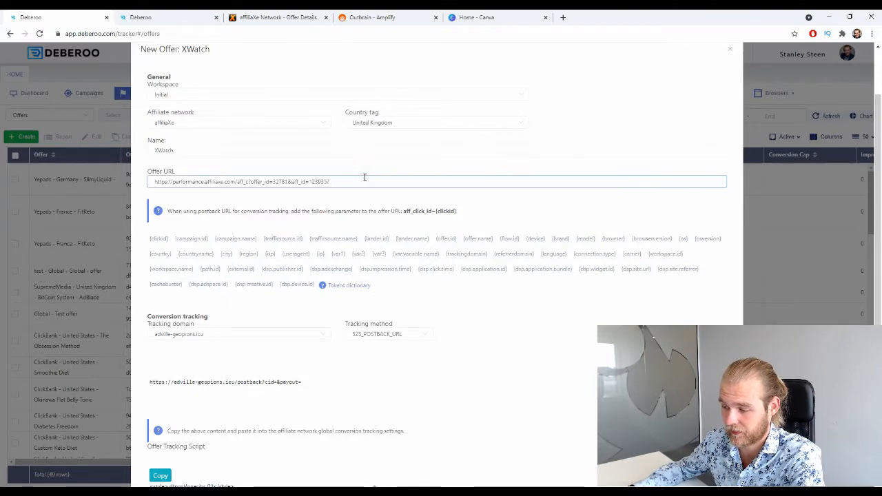
scroll(366, 181, up, 4)
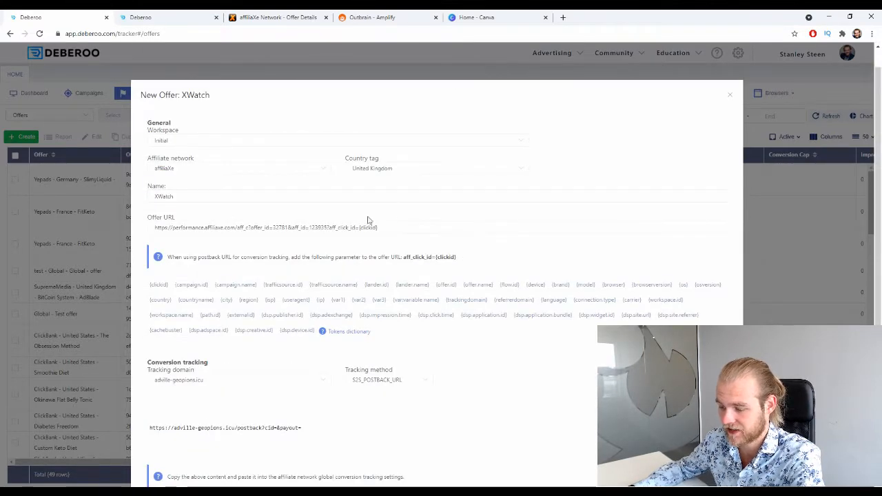
scroll(366, 220, down, 6)
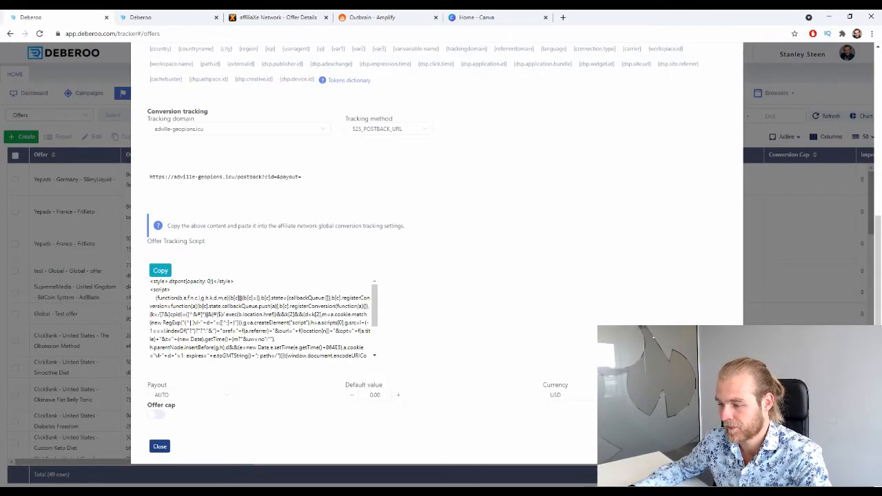
click(160, 447)
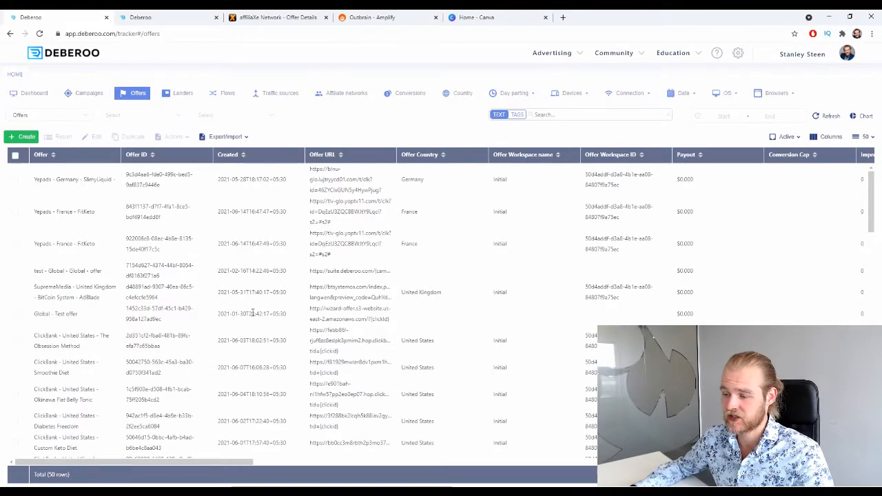
Switch to the landing page builder, open the landing page templates and filter them by the E-Commerce vertical
click(150, 17)
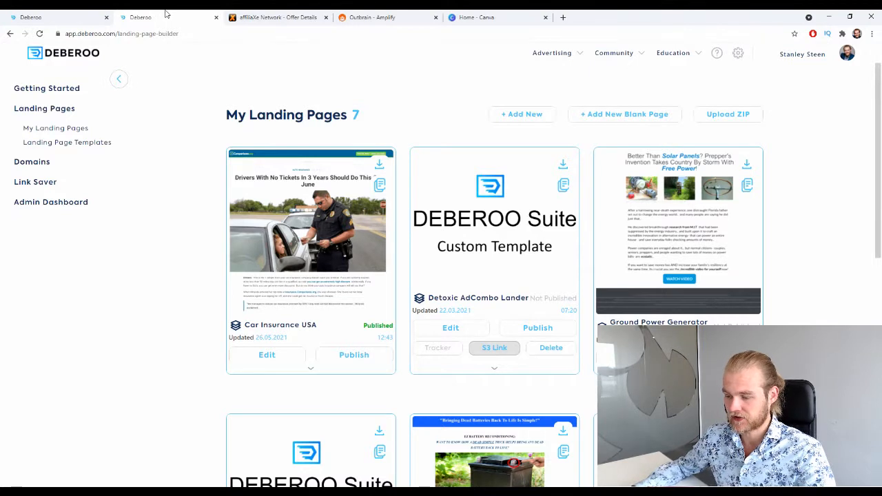
click(83, 142)
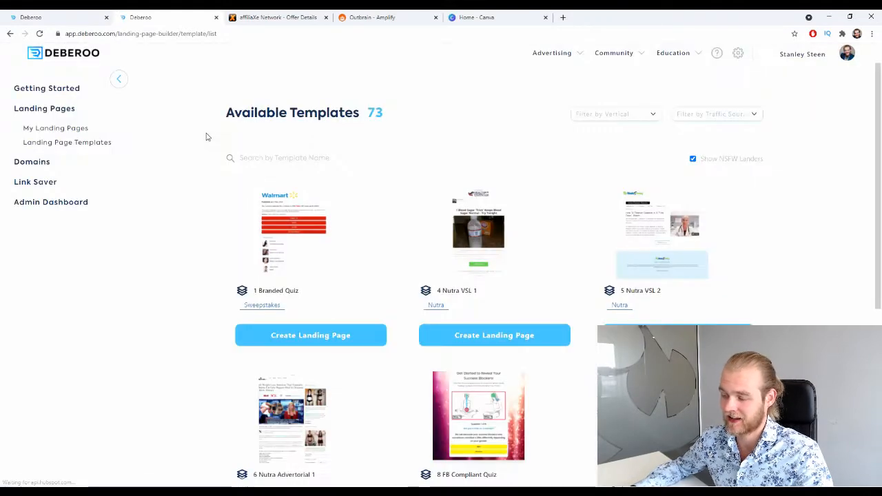
click(637, 116)
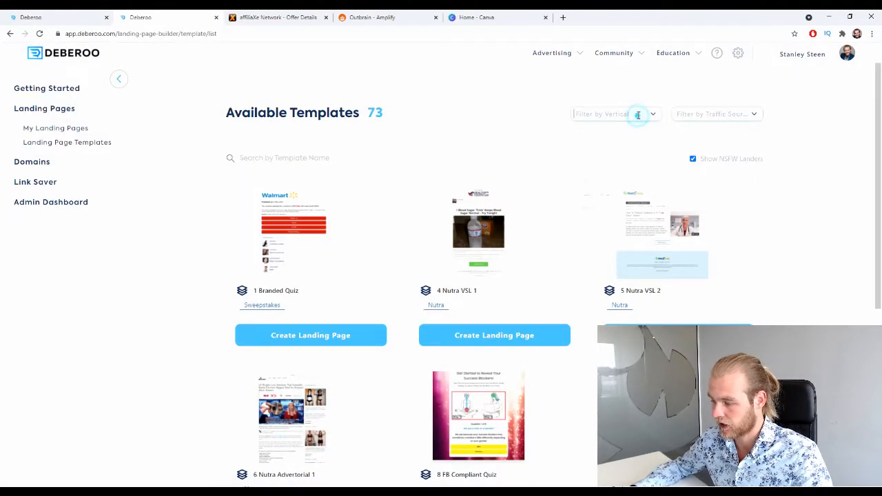
click(745, 113)
click(628, 113)
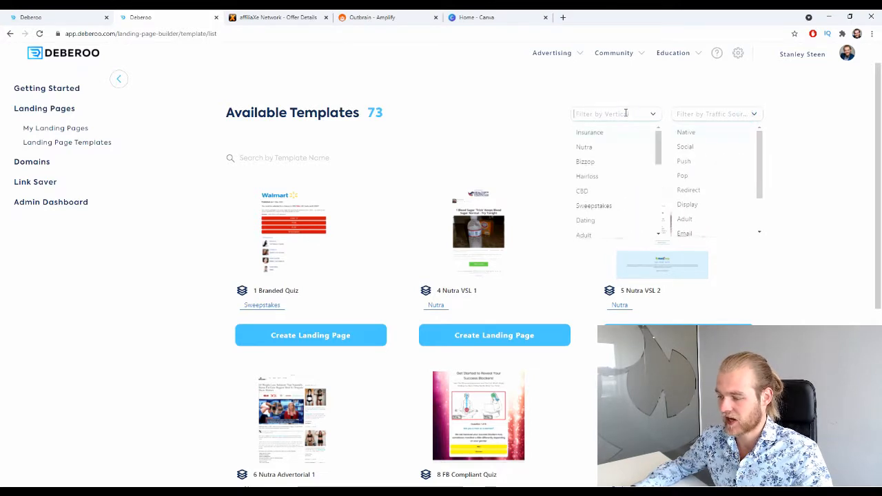
scroll(597, 162, down, 5)
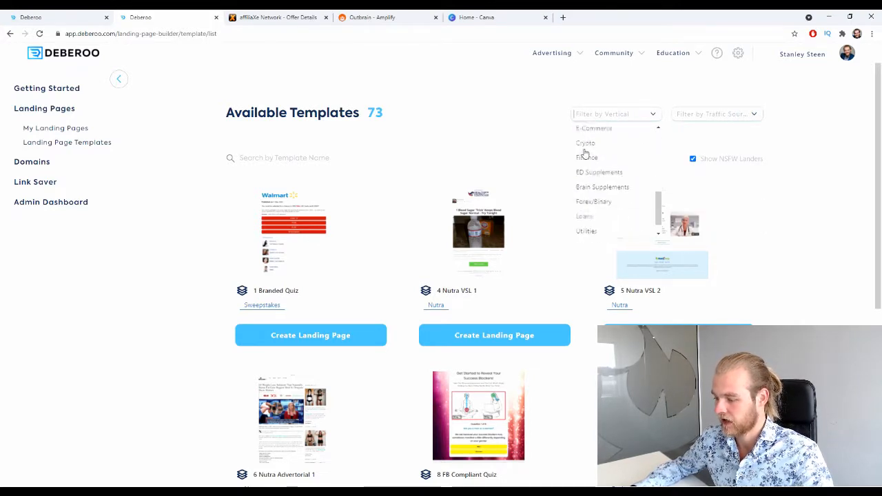
scroll(603, 173, up, 3)
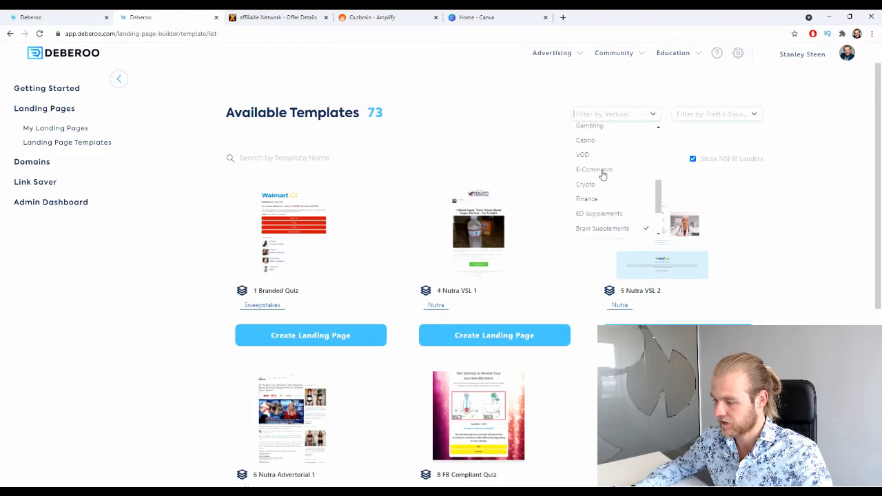
click(615, 204)
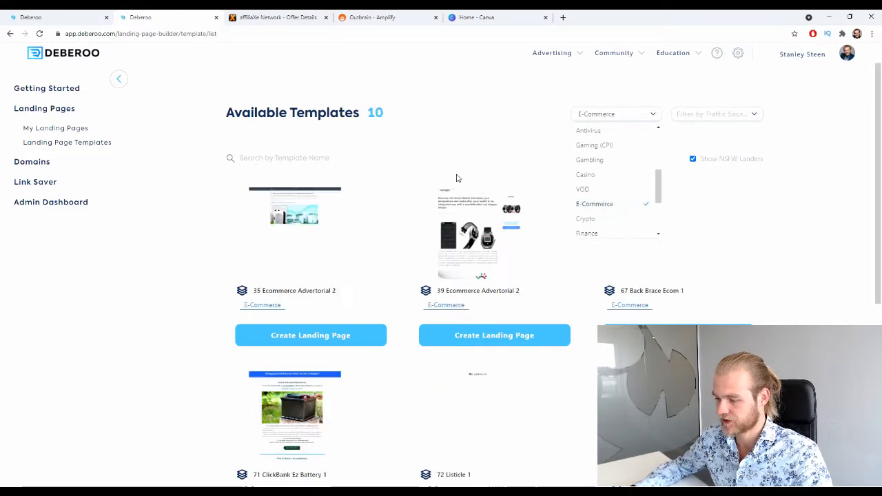
click(473, 113)
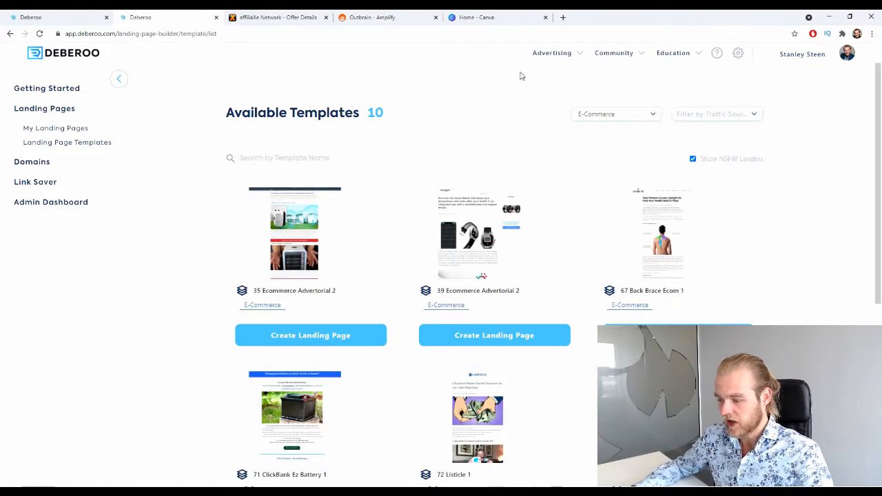
Create a landing page named "UK - XWatch - AffiliaXe" from the smart watch template 39 Ecommerce Advertorial 2
scroll(338, 183, down, 5)
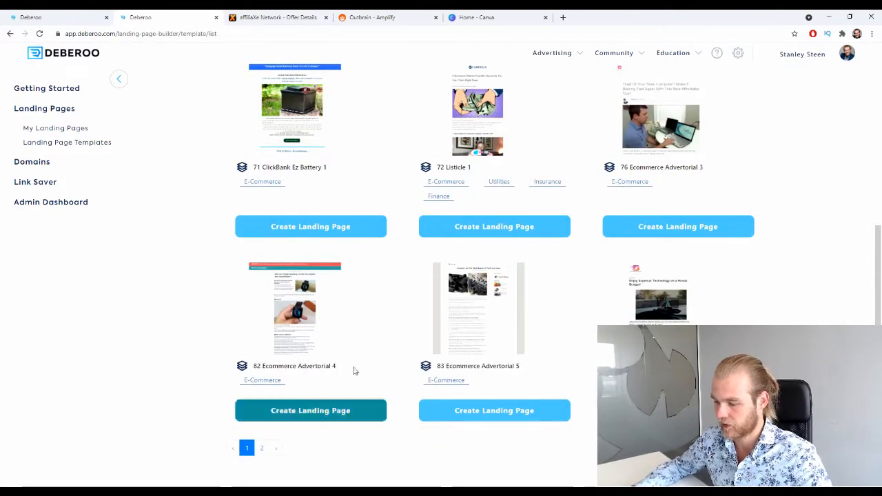
scroll(409, 272, up, 5)
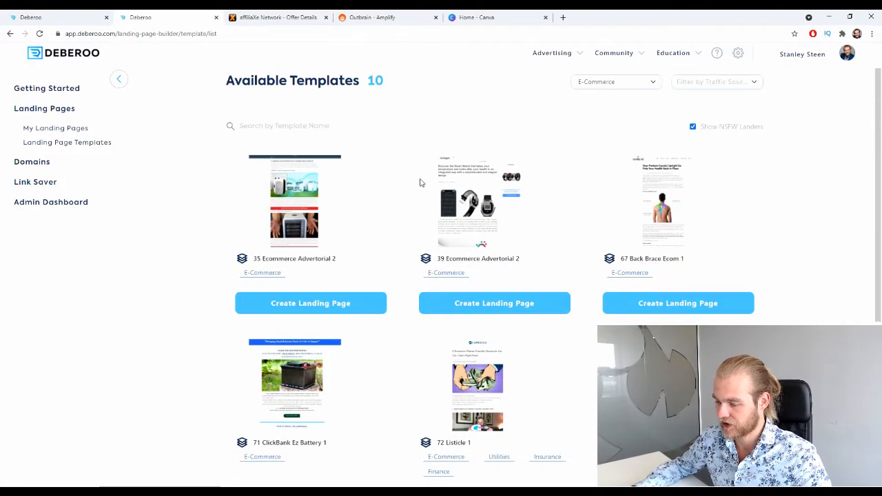
click(444, 306)
click(355, 260)
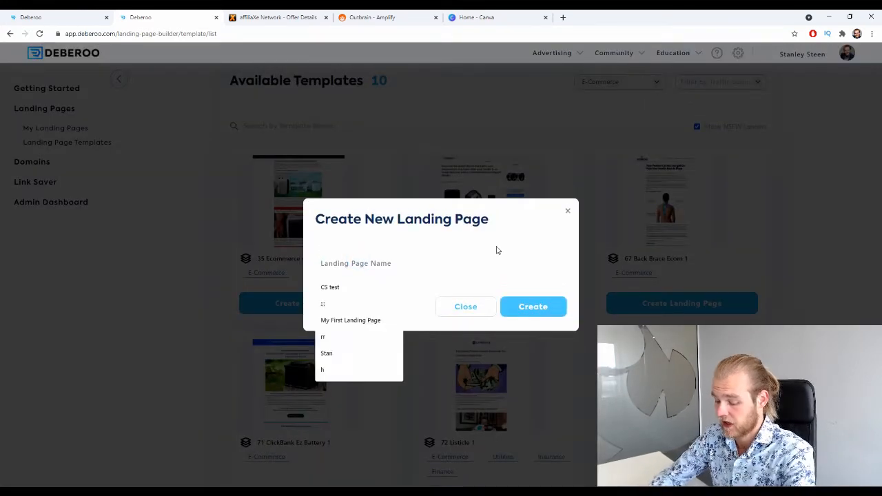
text(xw)
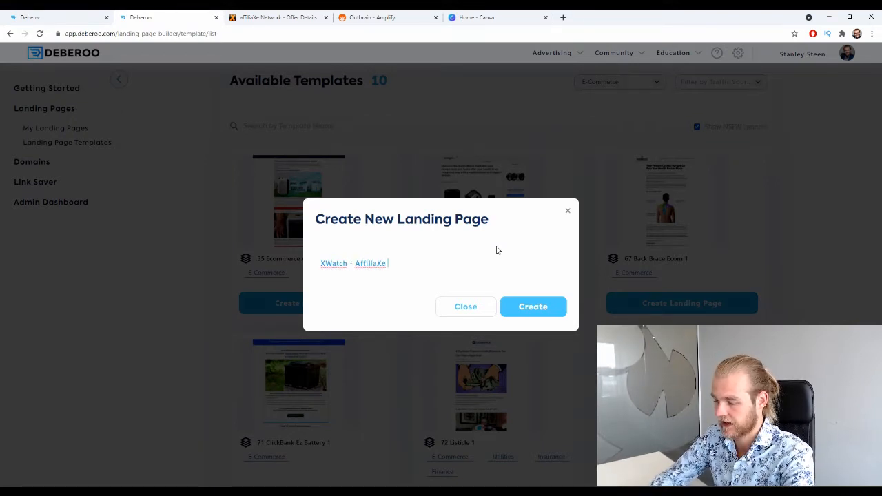
key(Home)
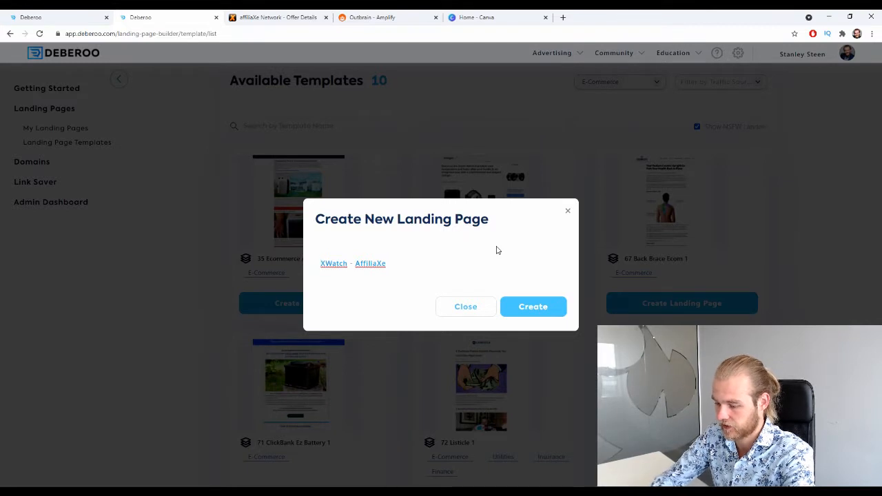
text(UK -)
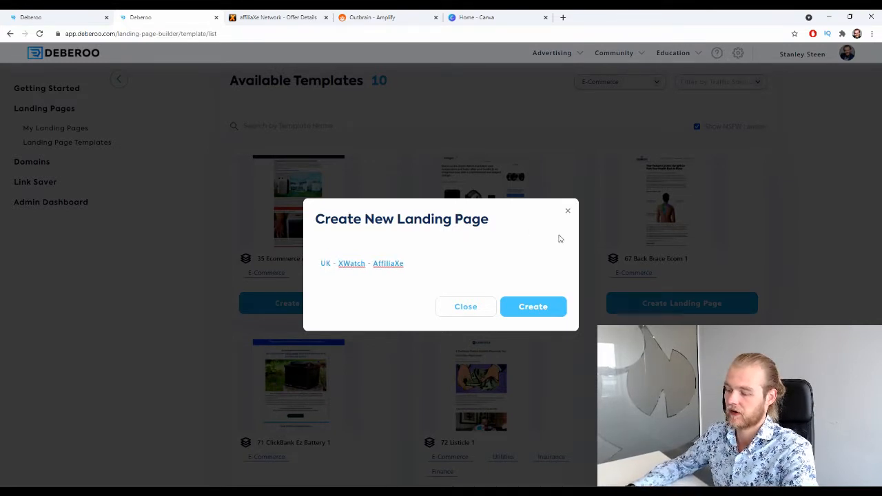
click(564, 307)
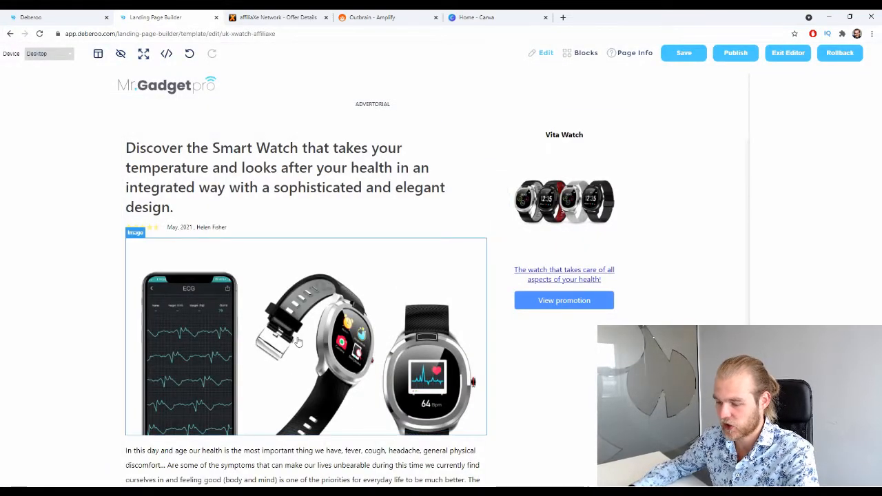
Examine the new smart watch landing page from the headline down to the official store link, including its text, images and sale boxes
scroll(551, 345, down, 8)
scroll(532, 344, up, 5)
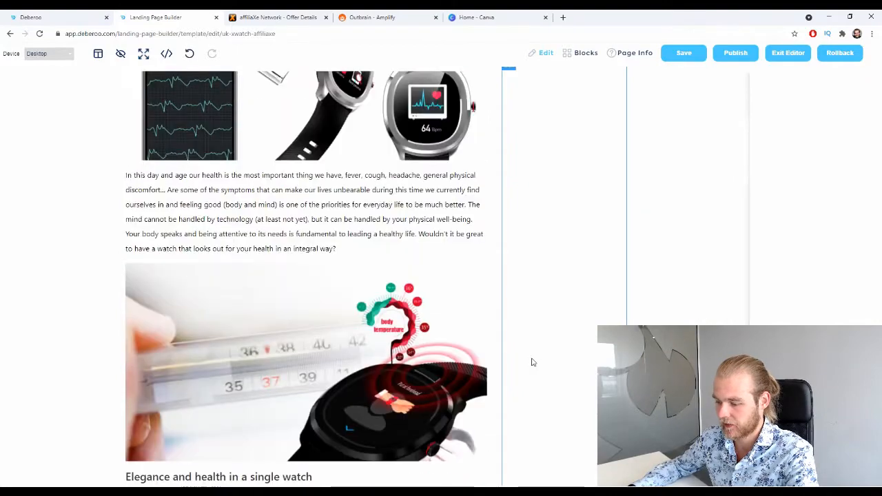
scroll(411, 217, up, 3)
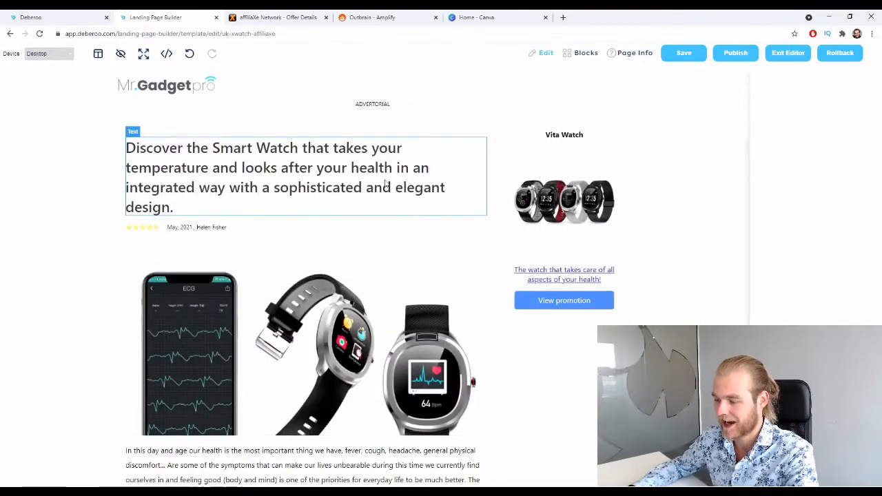
scroll(562, 163, down, 8)
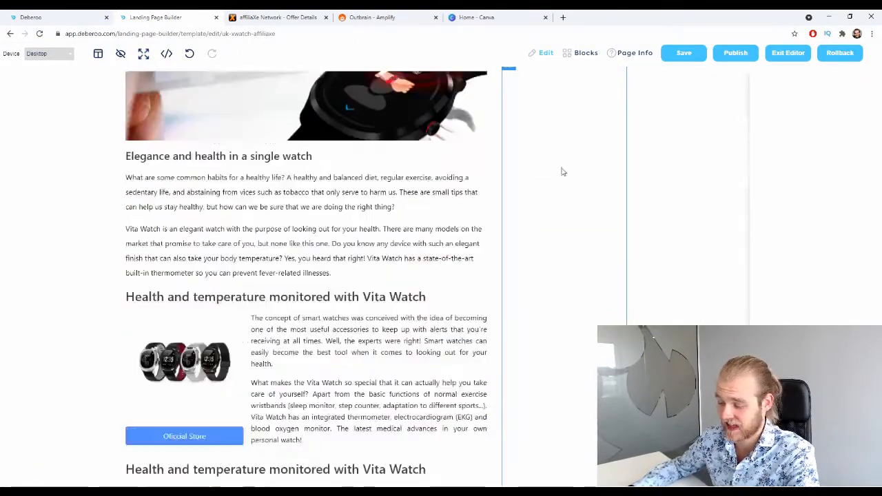
scroll(483, 207, down, 3)
scroll(207, 262, up, 10)
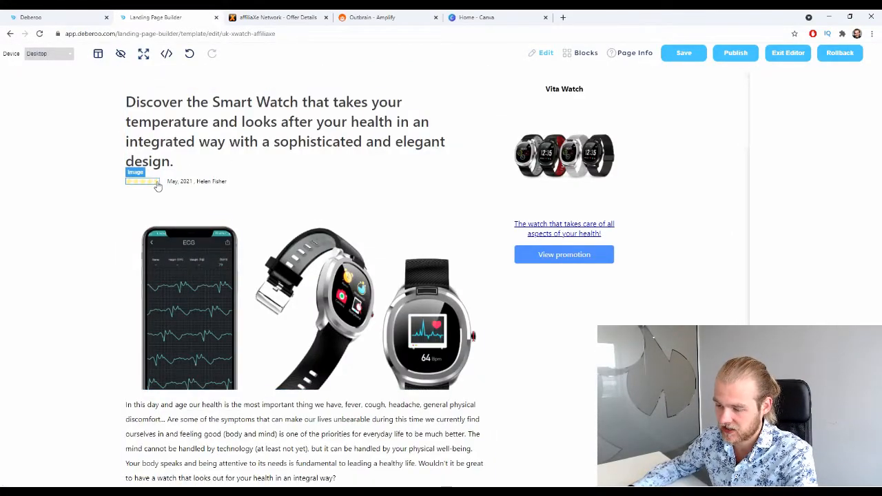
scroll(172, 191, down, 8)
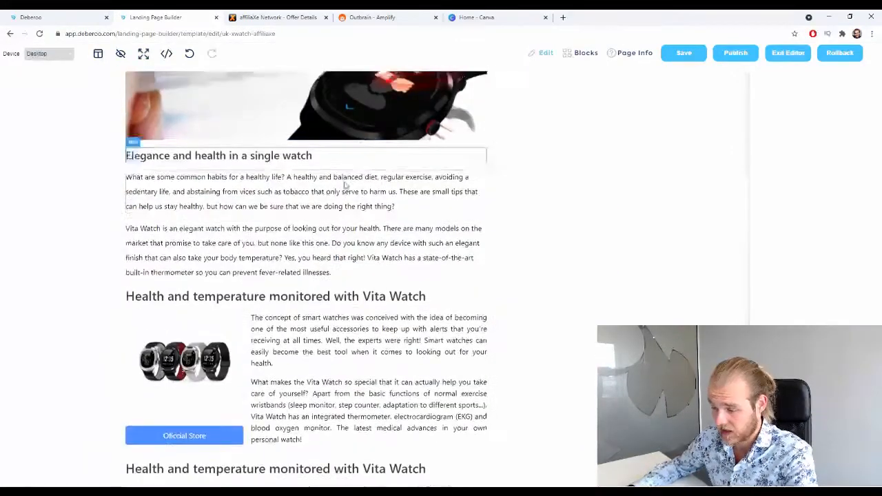
scroll(332, 171, down, 15)
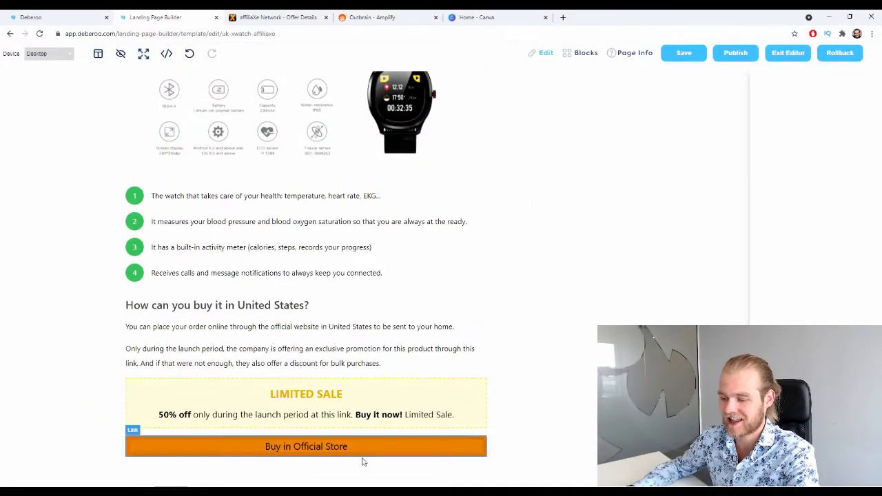
scroll(395, 369, up, 1)
scroll(459, 295, up, 6)
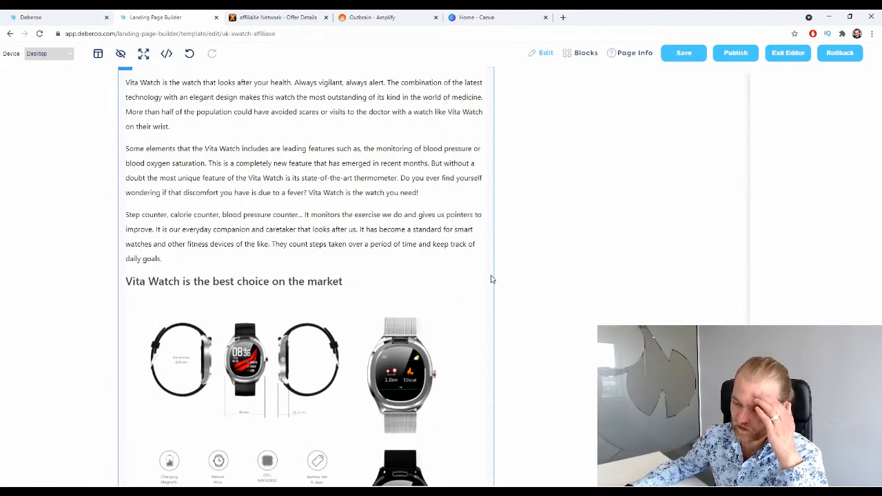
scroll(209, 334, up, 2)
scroll(272, 264, up, 6)
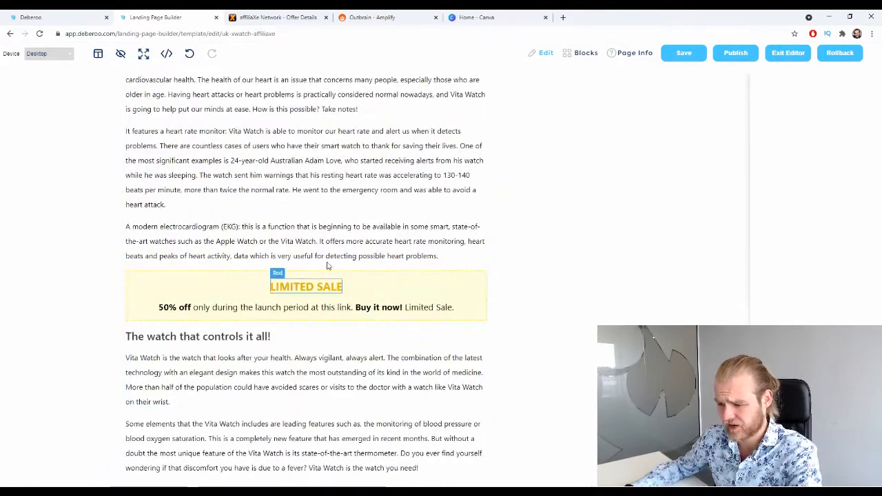
Look over the layout, text and media blocks that can be added to the advertorial landing page
scroll(345, 289, down, 4)
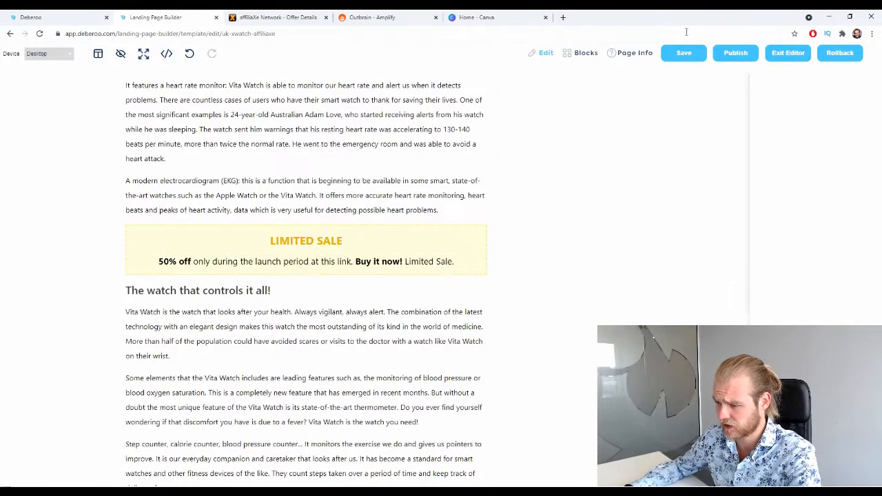
click(583, 53)
scroll(814, 200, down, 3)
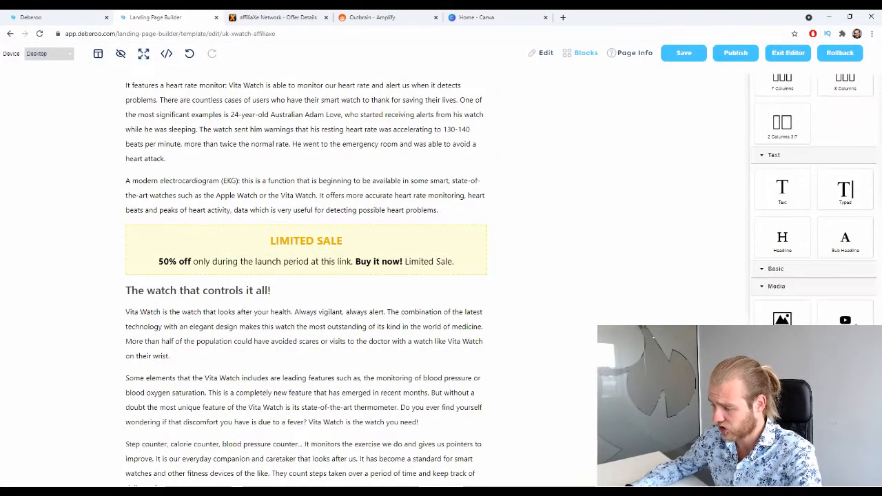
drag(797, 314, 331, 291)
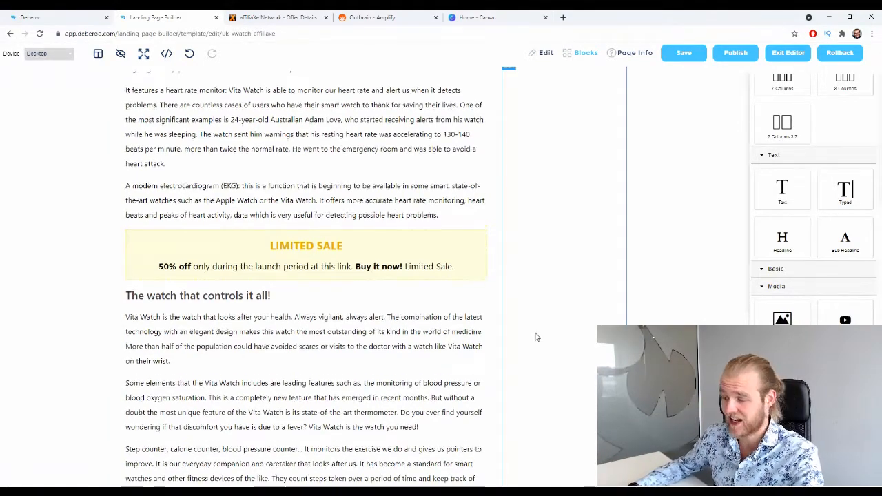
scroll(536, 335, up, 10)
scroll(540, 344, up, 3)
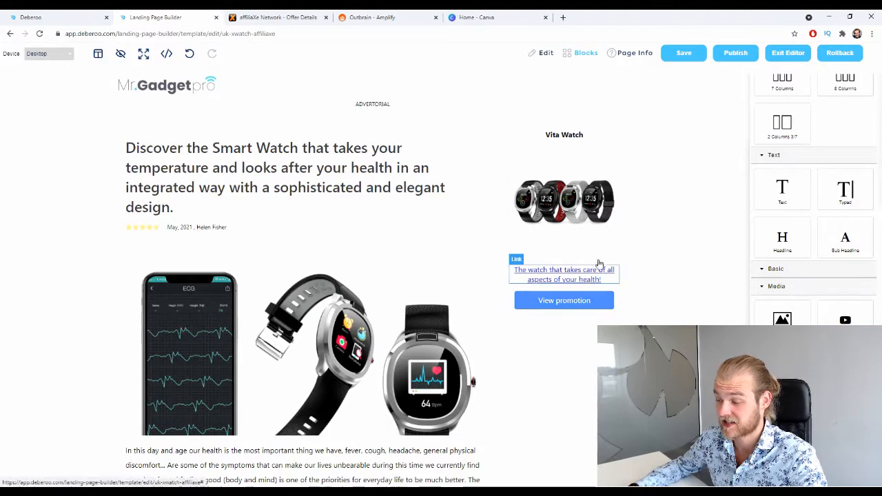
Open the landing page's info settings, then switch to the Deberoo tracker settings and copy the click URL from the tracking URLs
click(639, 55)
drag(844, 156, 790, 156)
click(784, 156)
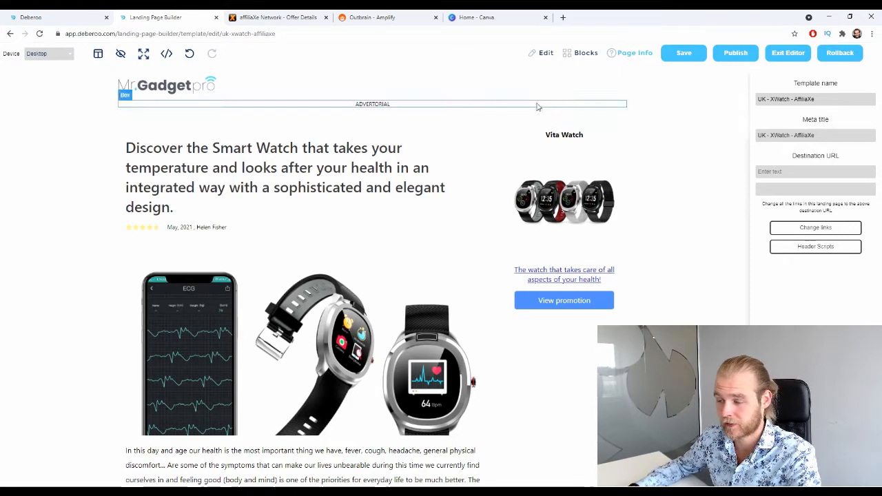
click(29, 17)
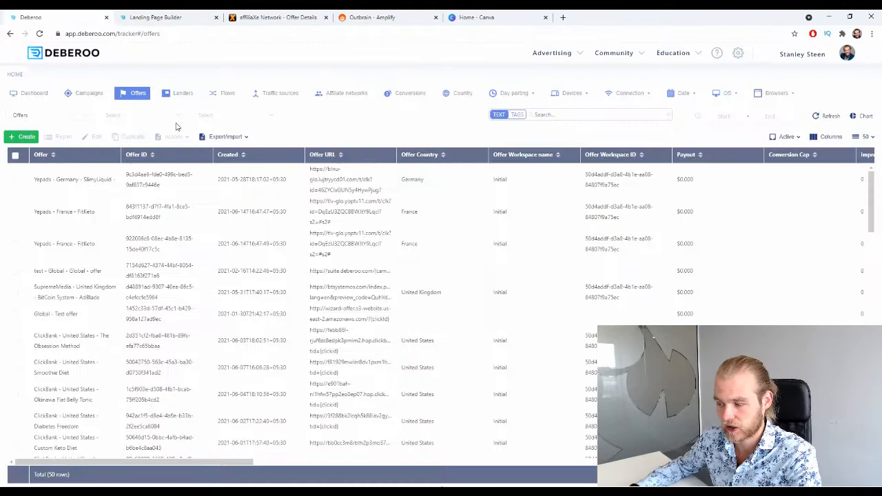
click(814, 59)
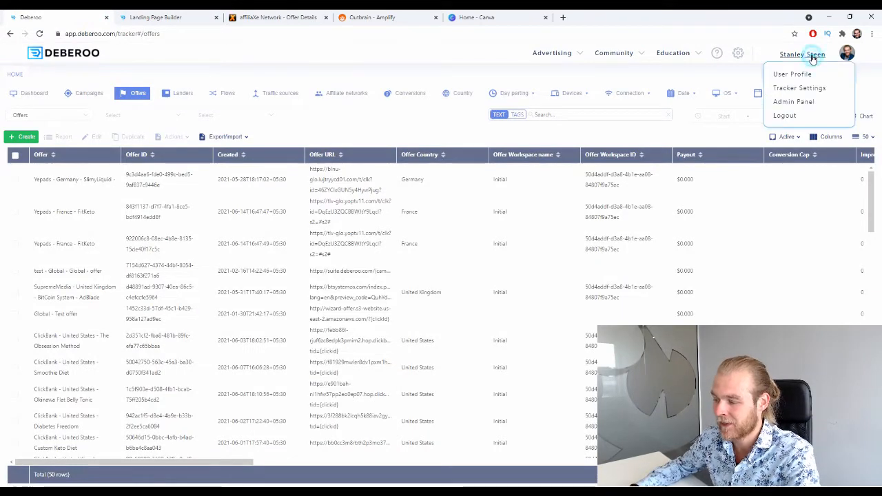
click(805, 91)
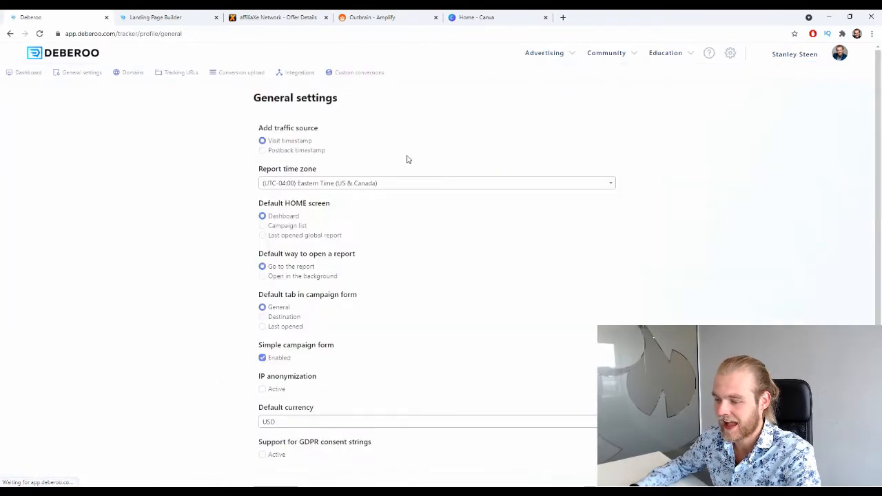
click(180, 80)
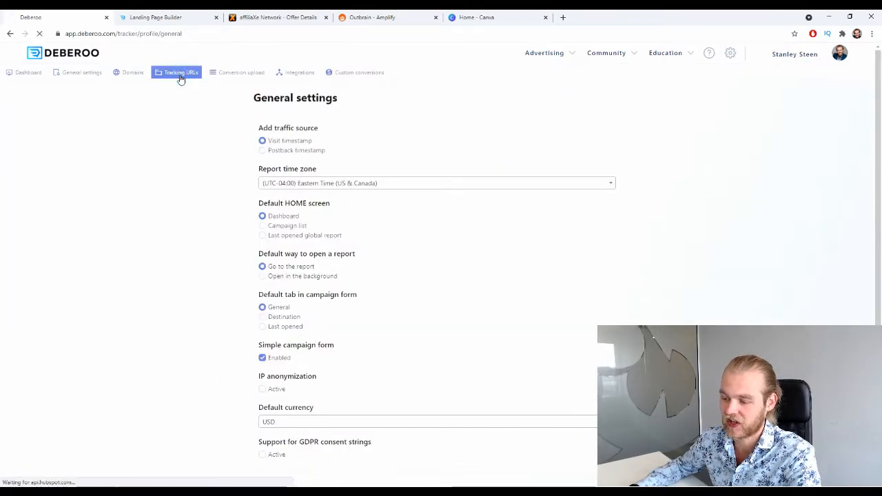
drag(334, 235, 242, 244)
key(ctrl+c)
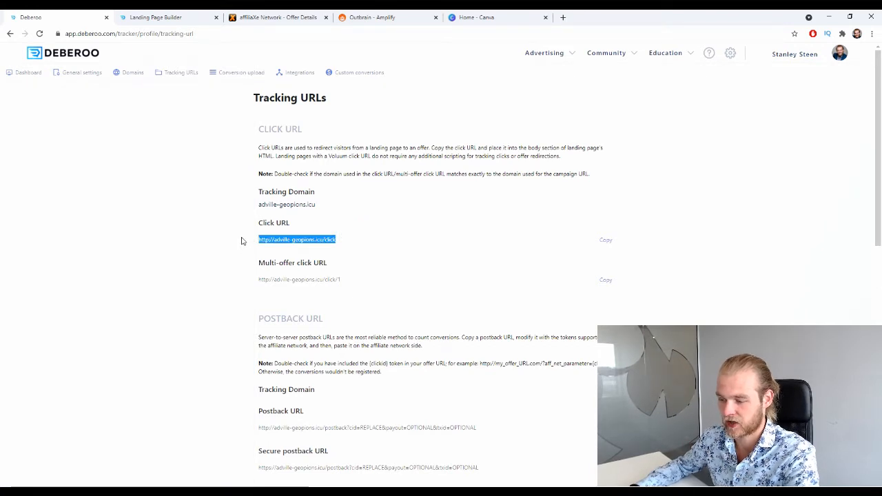
click(169, 17)
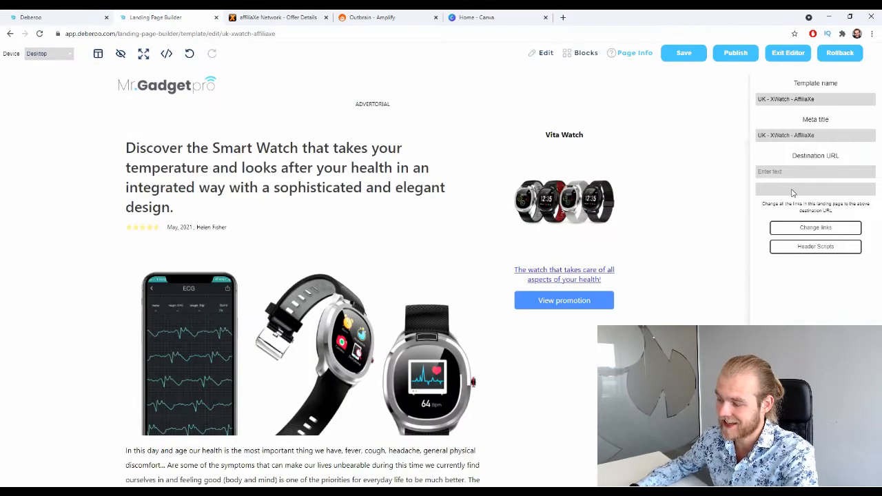
click(766, 172)
key(ctrl+v)
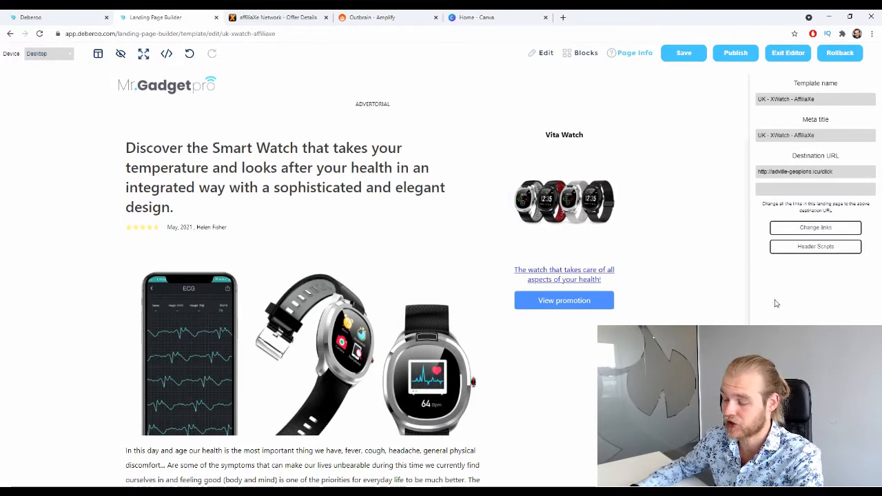
click(793, 231)
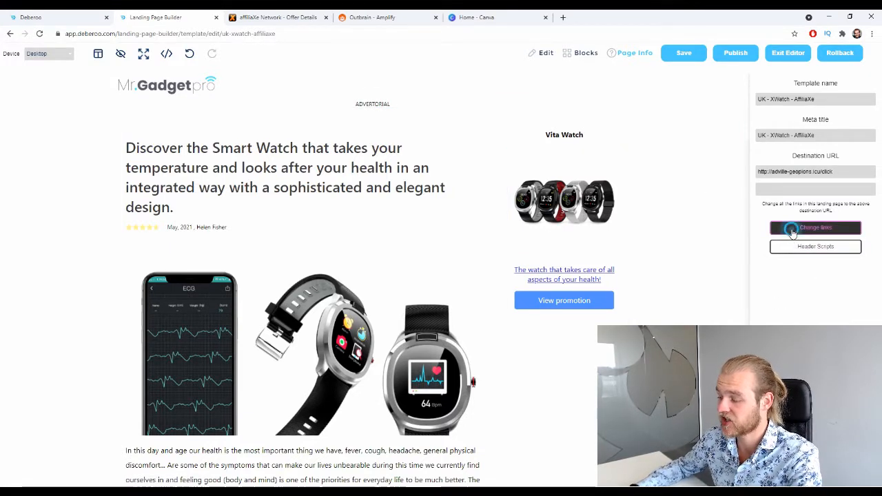
Publish the landing page to the imakeshhmoney-com domain and open its published version
click(733, 58)
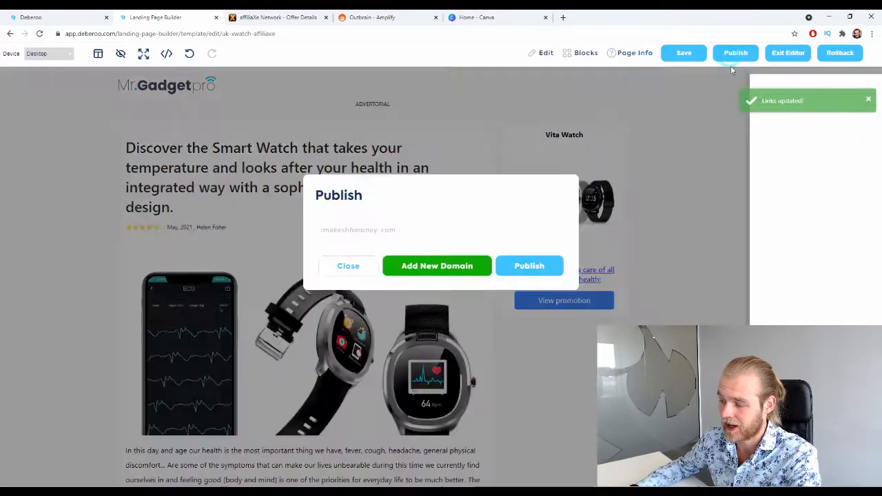
click(551, 273)
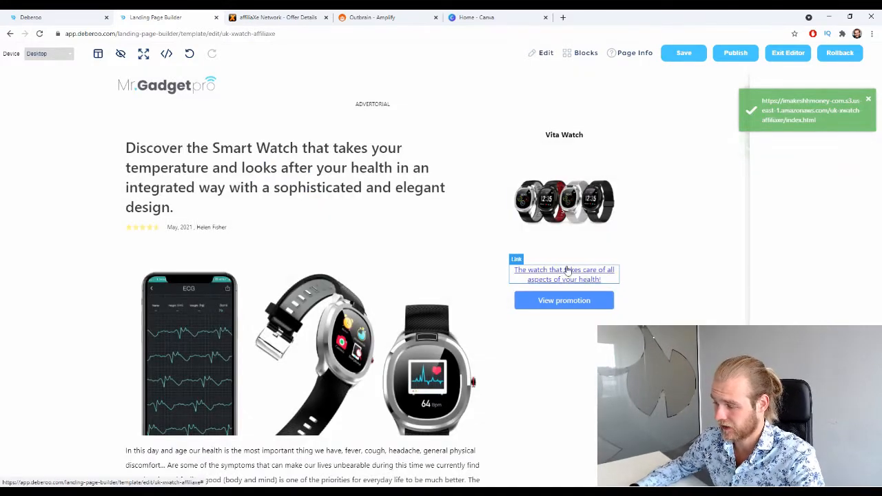
click(774, 105)
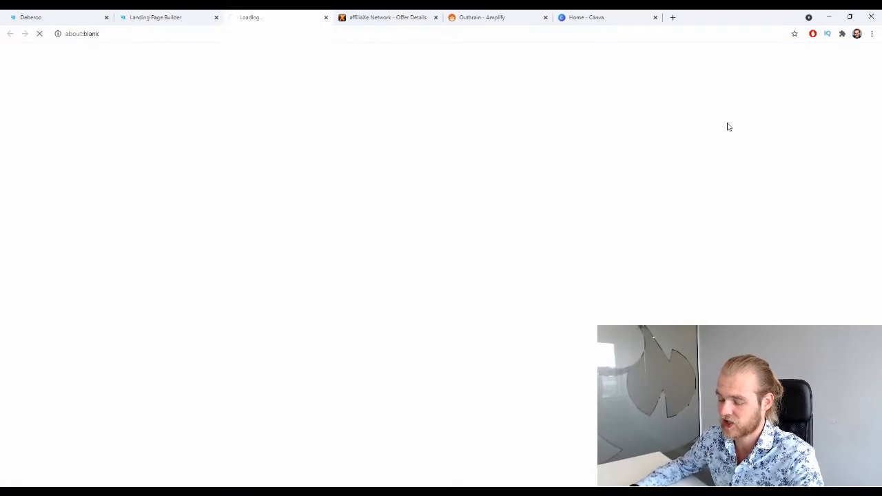
Check the published advertorial from start to end and copy its full web address
scroll(379, 208, down, 10)
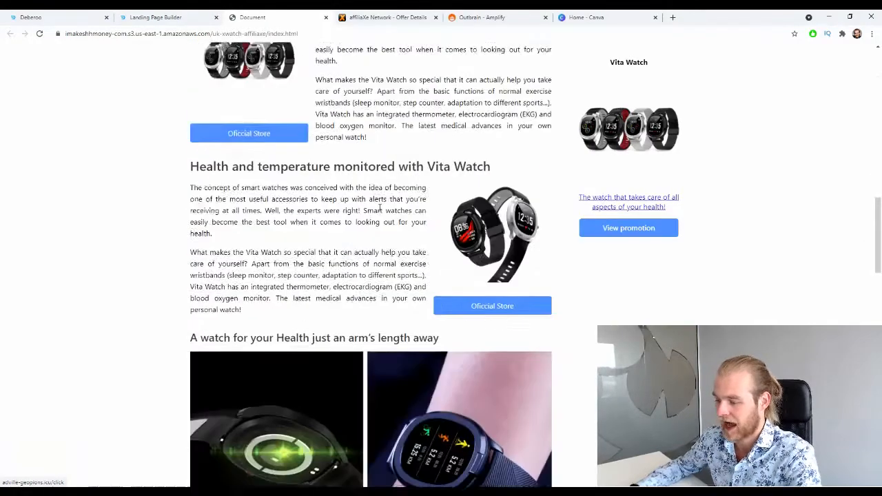
scroll(379, 208, down, 15)
scroll(386, 166, up, 3)
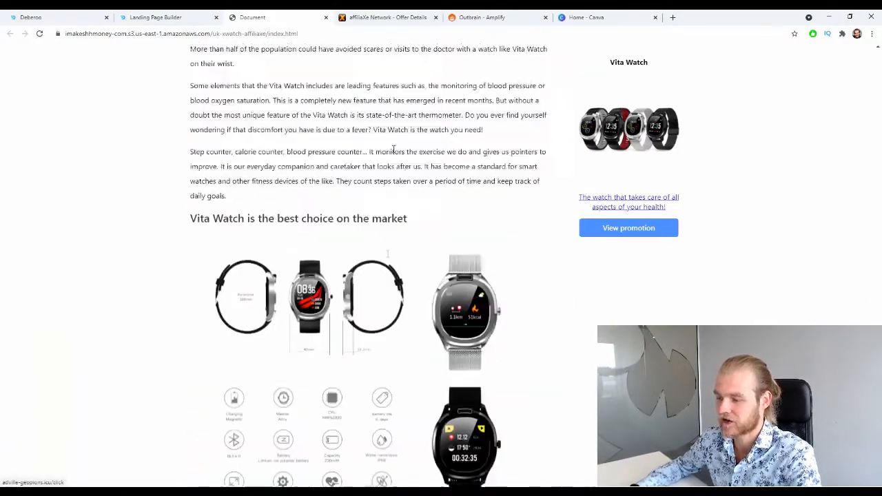
scroll(393, 149, up, 20)
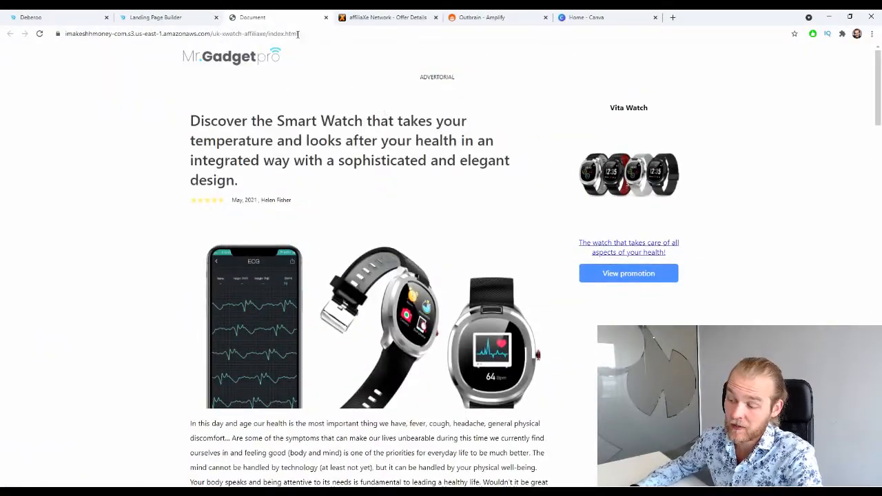
click(298, 34)
key(ctrl+c)
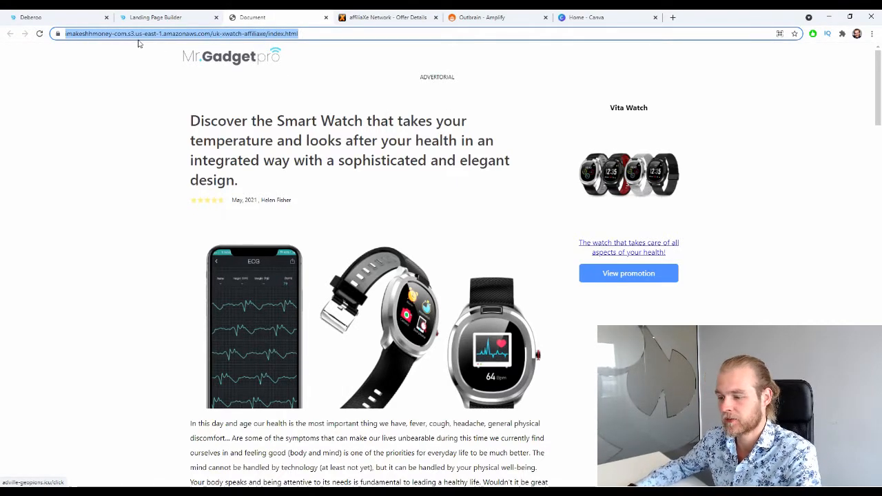
Switch to the Deberoo tracker and start a new lander with the country tag United Kingdom
click(31, 17)
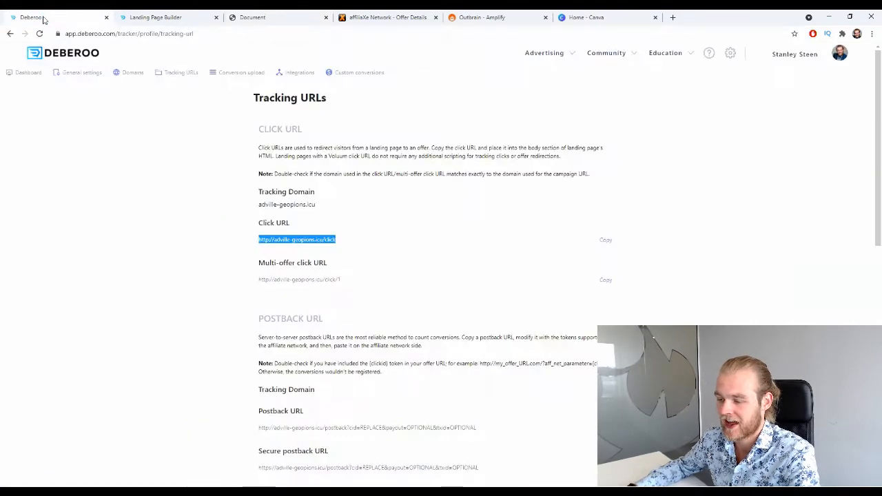
click(32, 76)
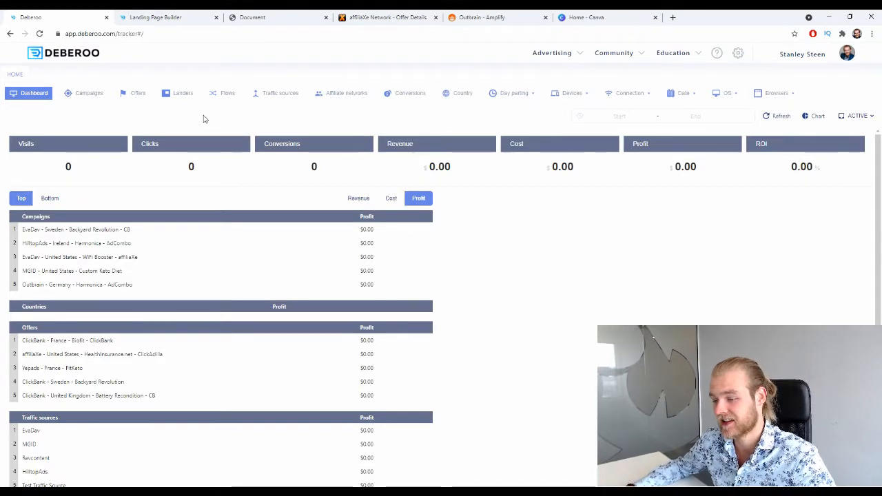
click(183, 102)
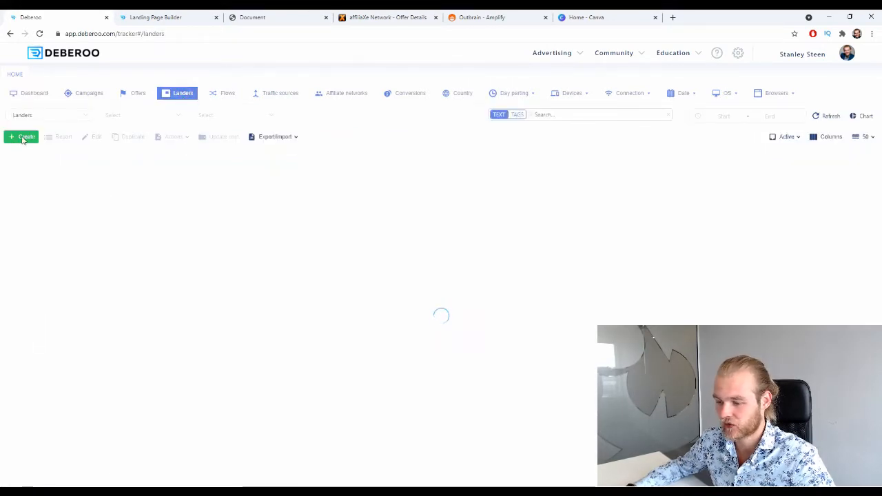
click(23, 138)
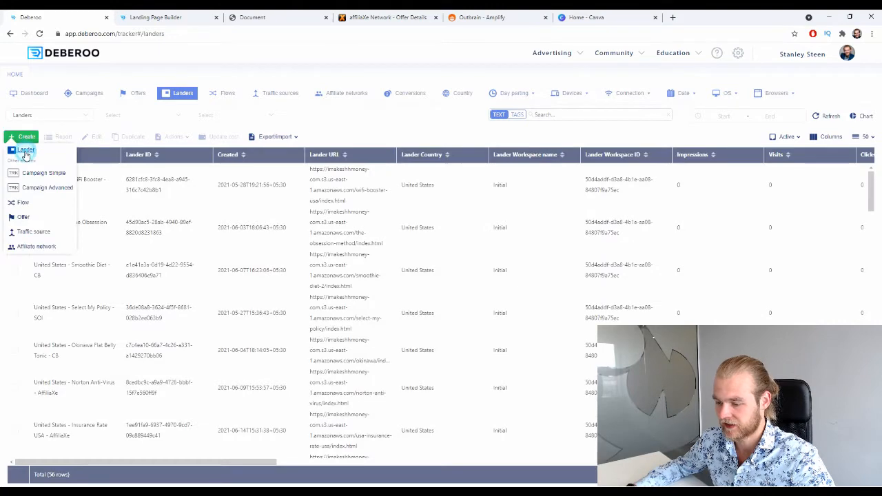
click(25, 151)
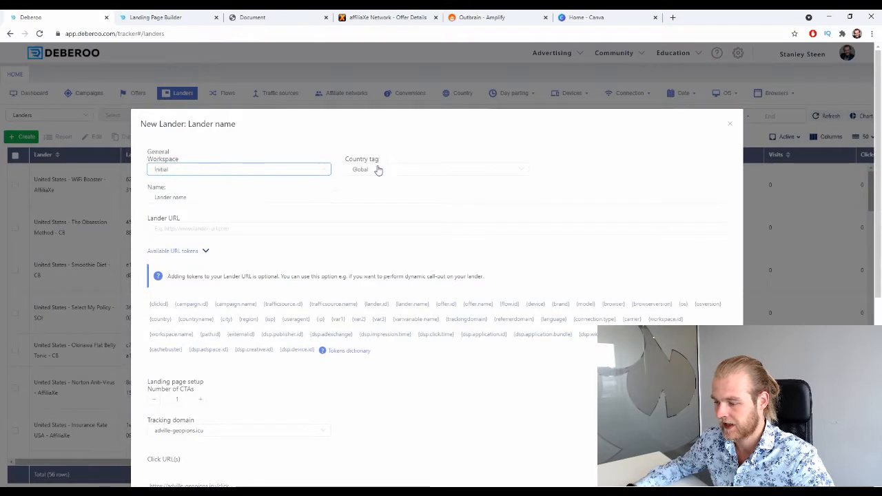
click(378, 171)
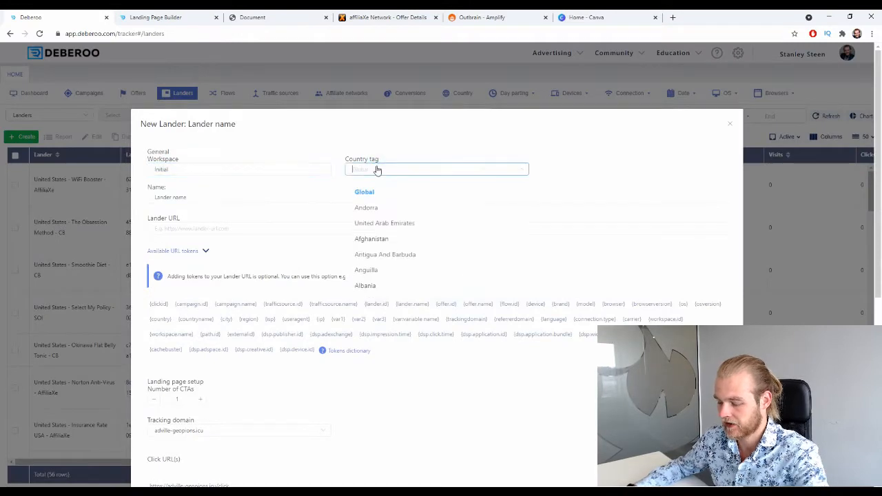
text(uni)
click(398, 209)
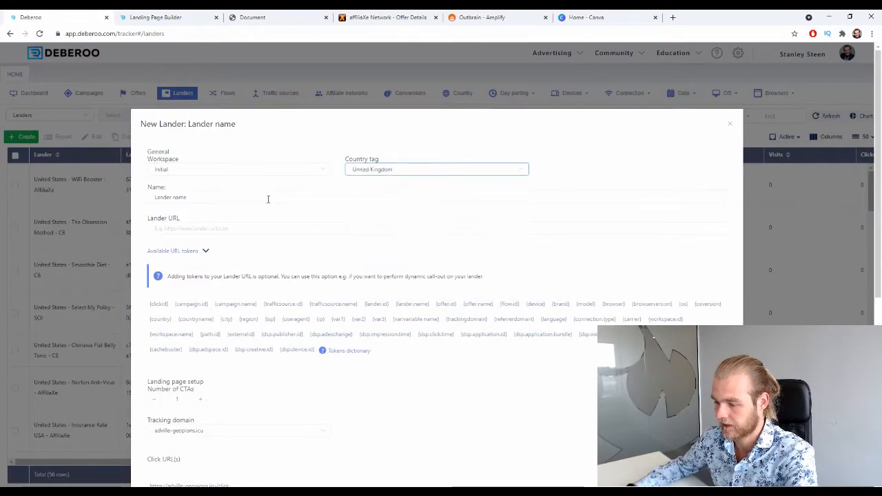
Name the lander "XWatch - AffiliaXe", paste the published page address as its lander URL, and save it
triple_click(235, 197)
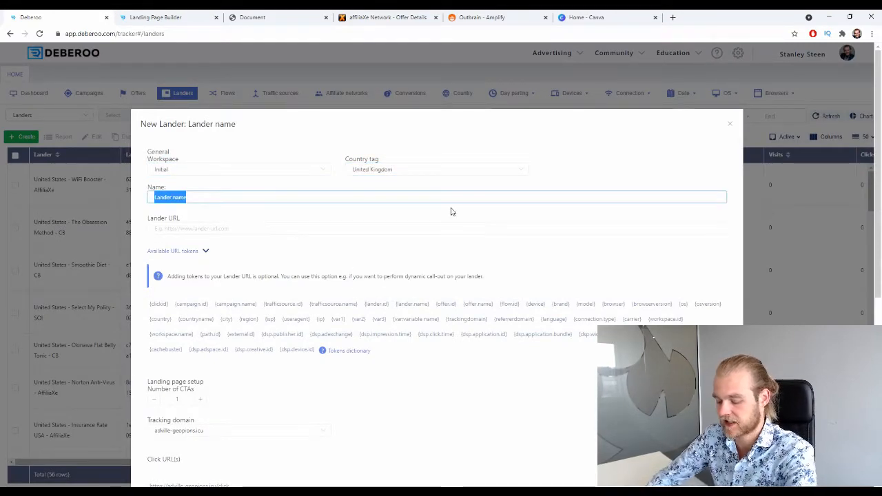
text(XWatch - AffiliaXe)
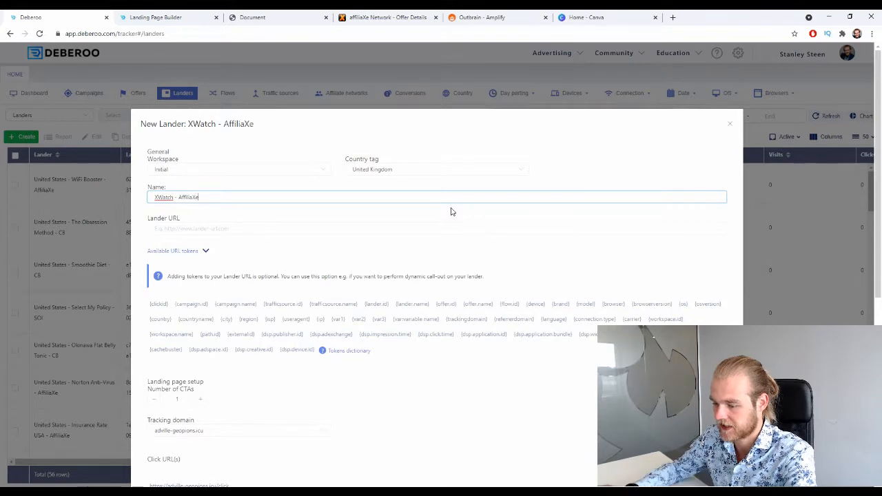
click(158, 228)
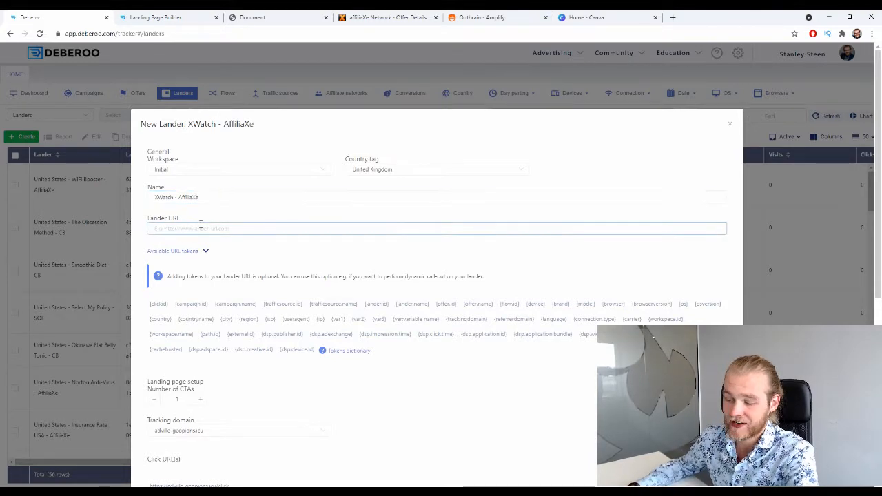
key(ctrl+v)
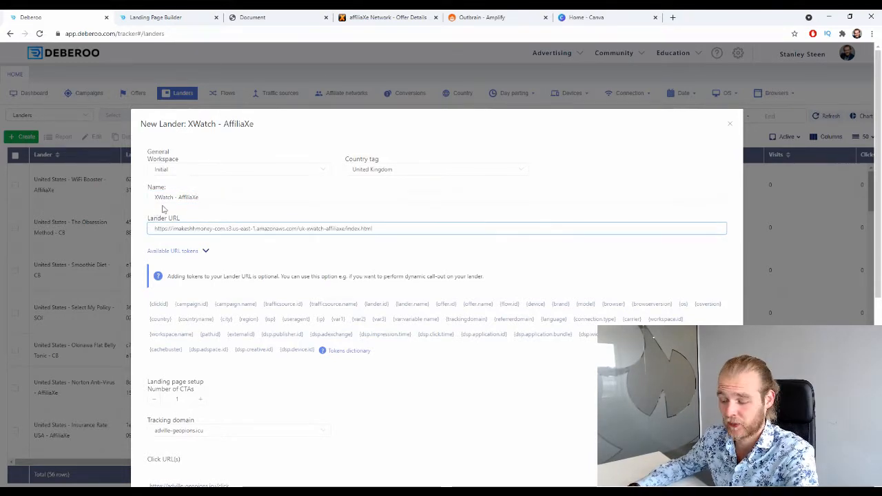
scroll(575, 200, down, 5)
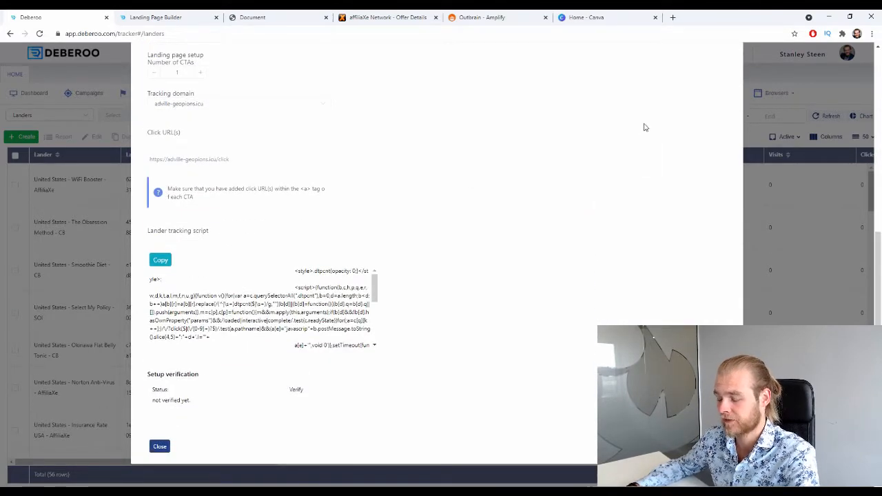
click(663, 137)
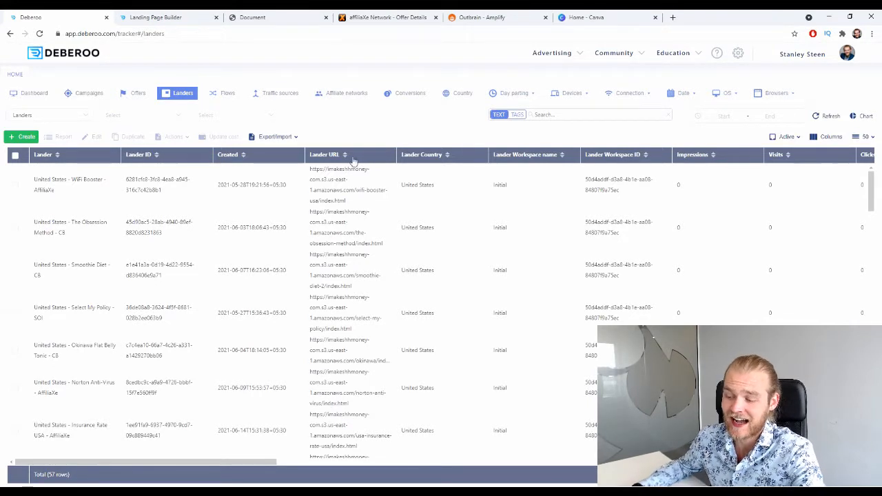
Start a new simple campaign in the tracker and assign it to the Initial workspace
click(85, 97)
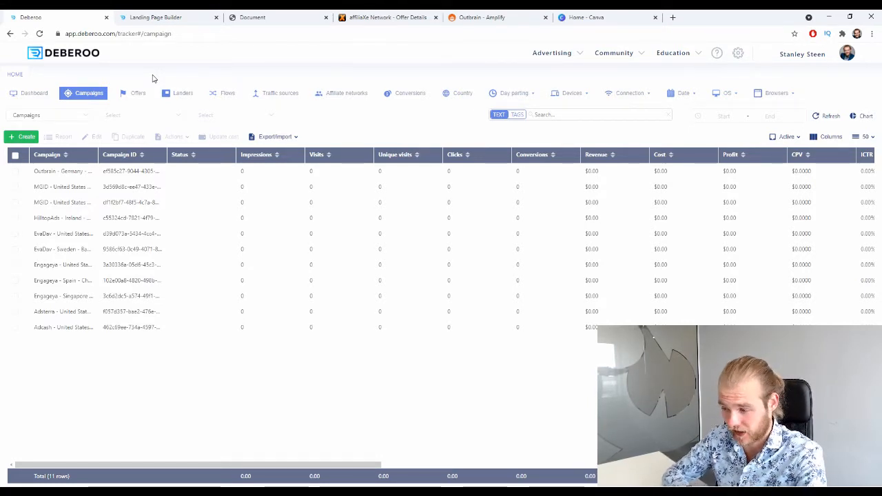
click(26, 137)
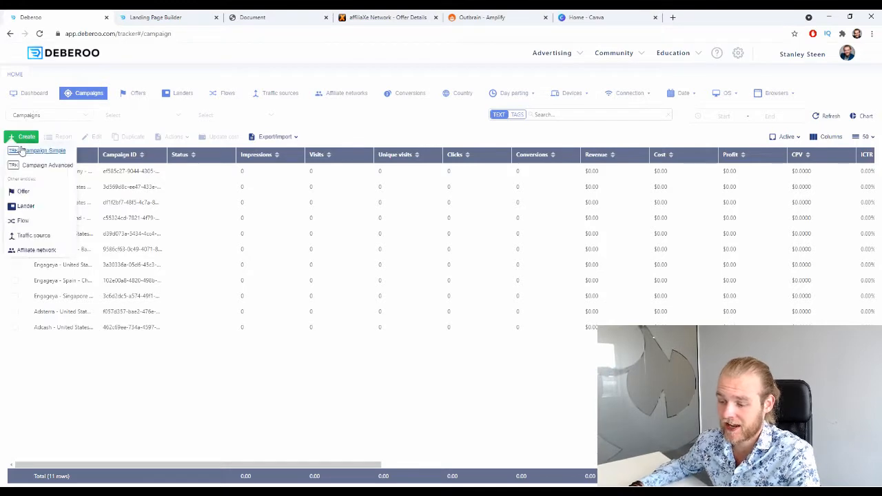
click(34, 150)
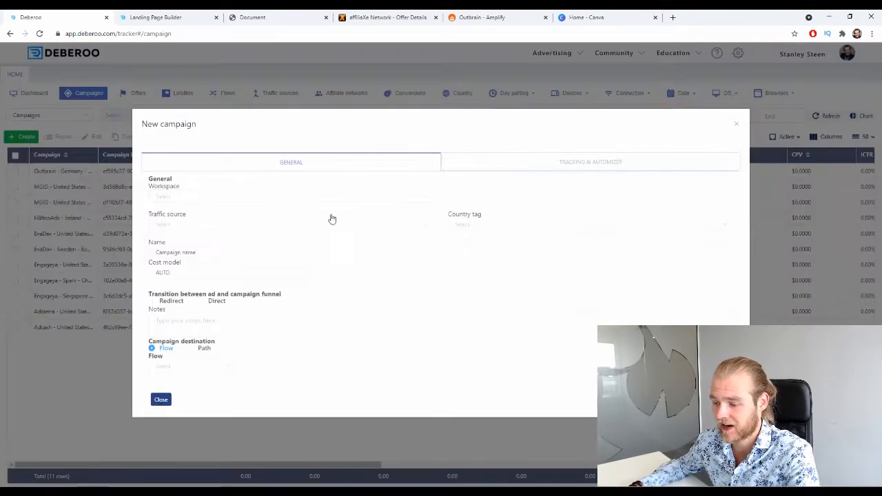
click(172, 197)
click(180, 217)
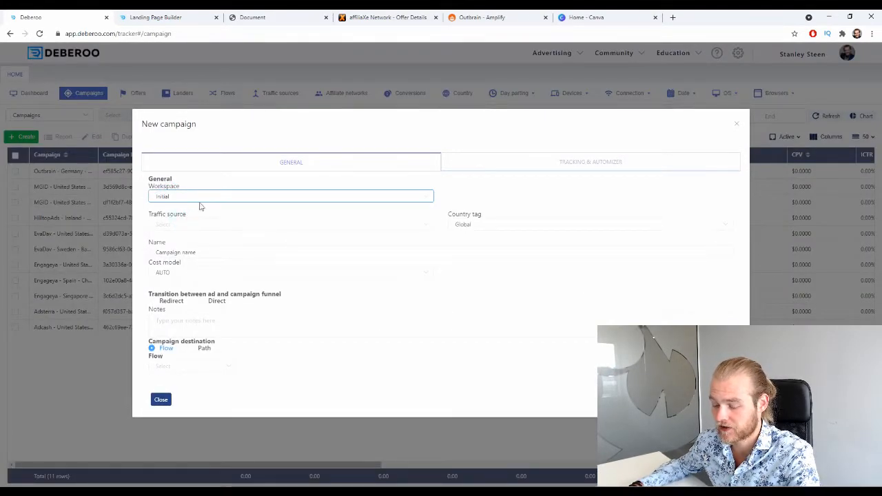
Set the campaign's traffic source to Outbrain and its country tag to United Kingdom
click(196, 223)
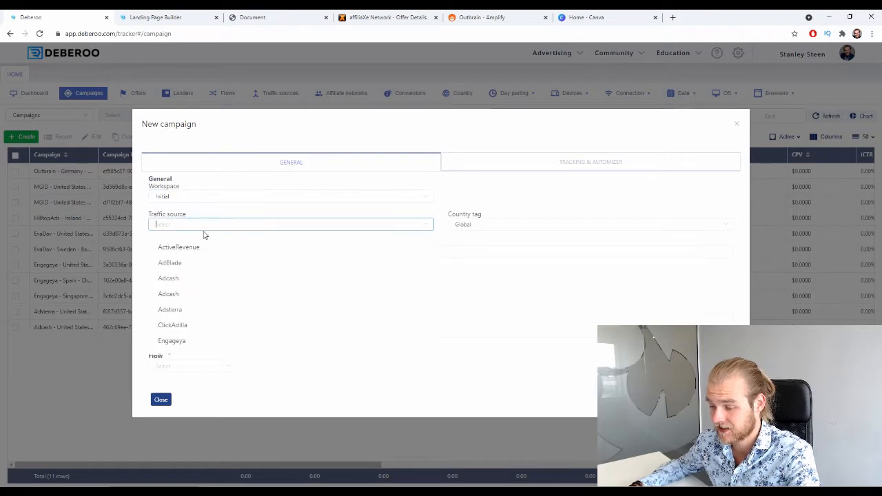
text(ou)
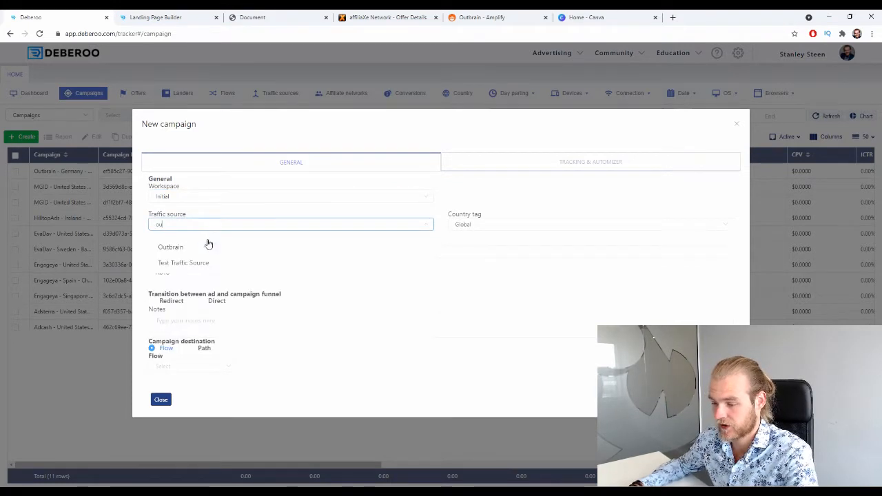
click(208, 246)
click(535, 228)
text(uni)
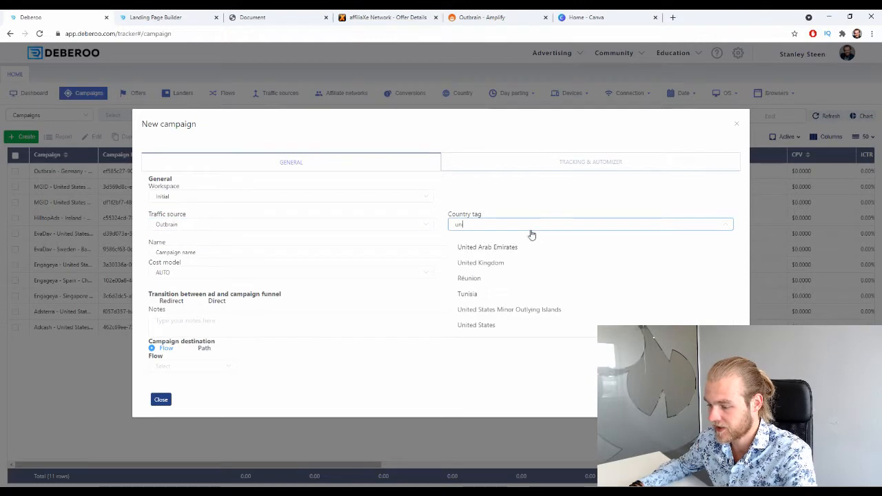
click(522, 262)
Name the new campaign "XWatch - AffiliaXe"
drag(211, 253, 157, 257)
text(X)
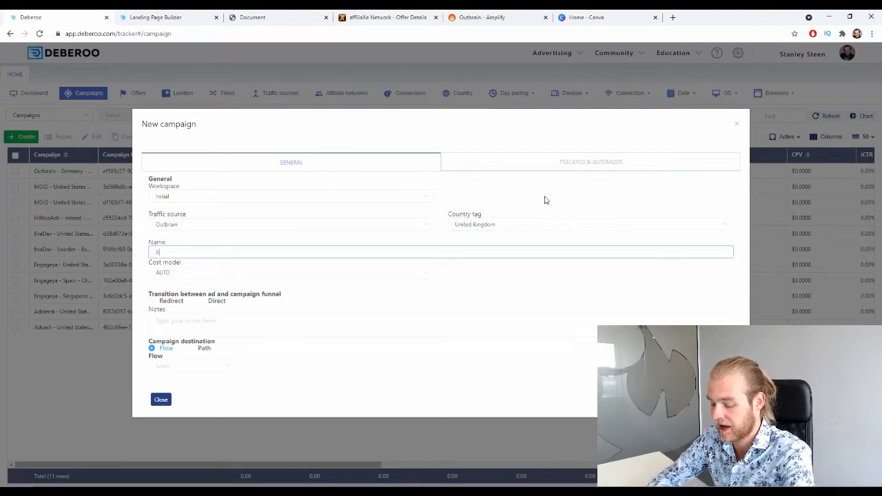
text(Watch - Af)
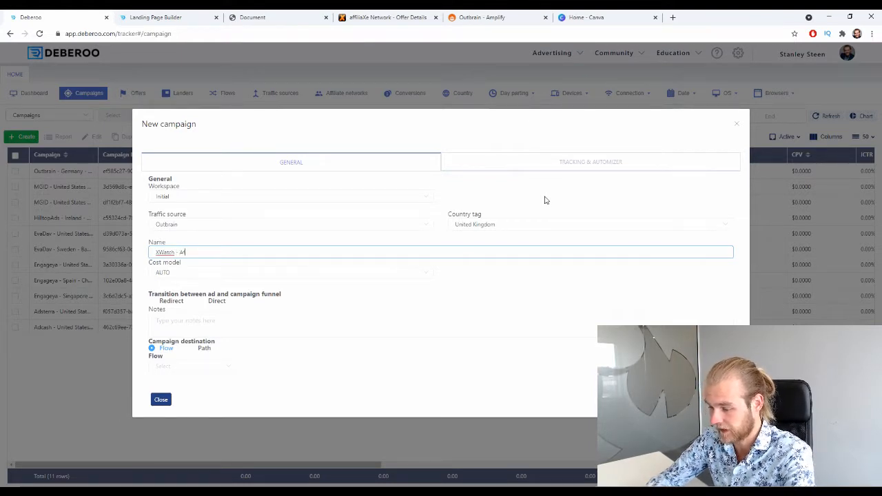
text(filiaXe)
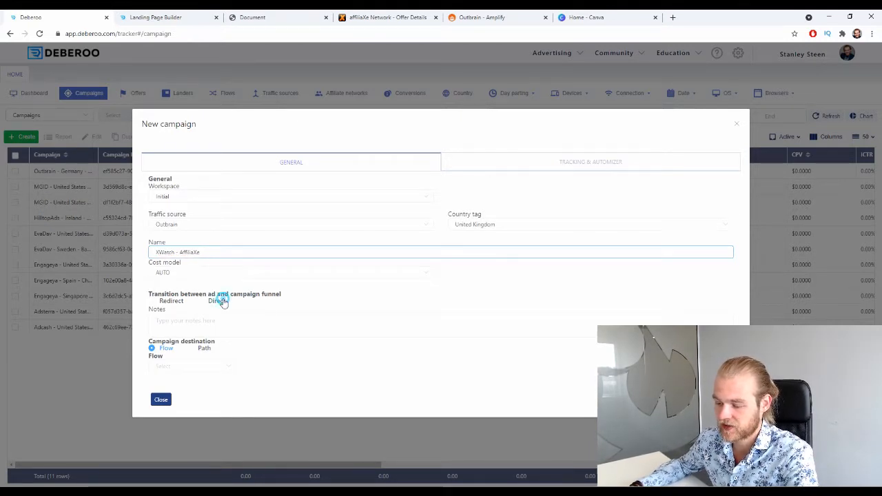
Set the transition between ad and campaign funnel to Redirect
click(217, 301)
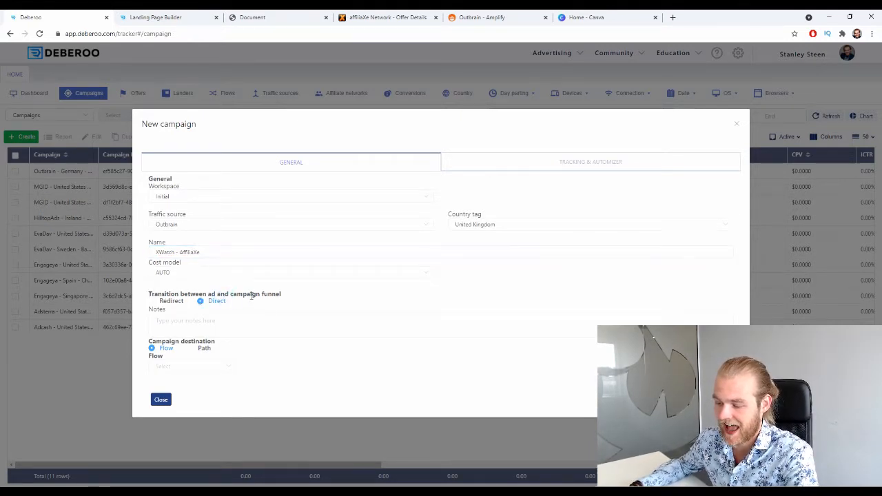
click(172, 302)
click(219, 302)
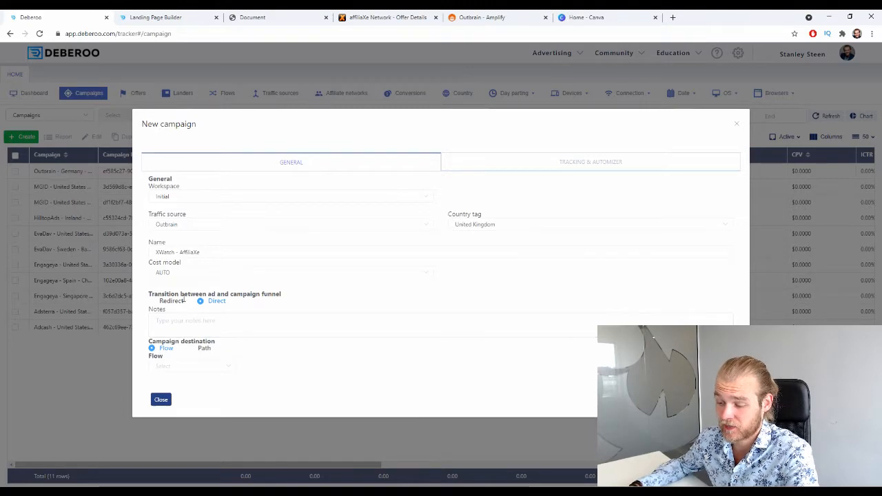
click(129, 302)
click(158, 301)
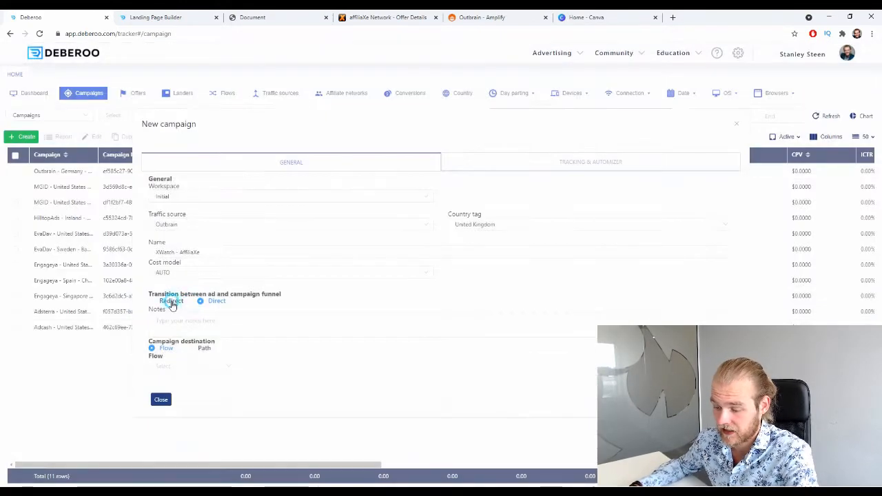
click(172, 302)
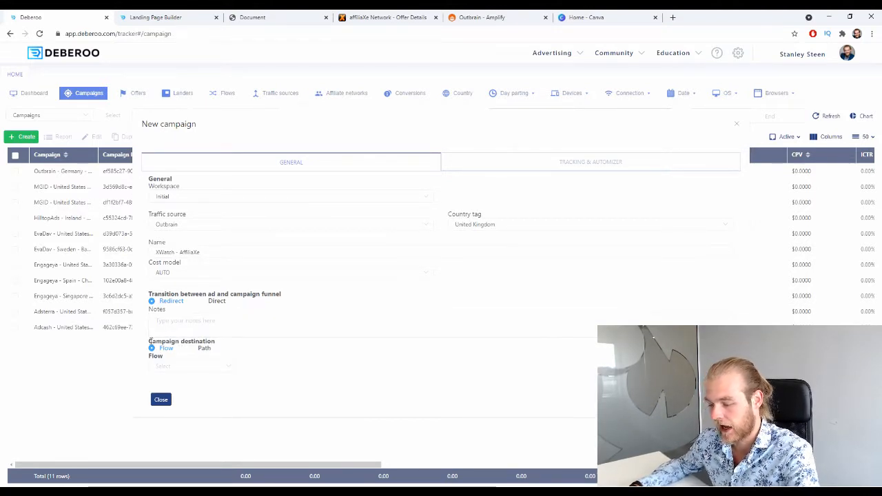
Set the campaign destination to Path instead of Flow
drag(147, 342, 222, 345)
click(226, 347)
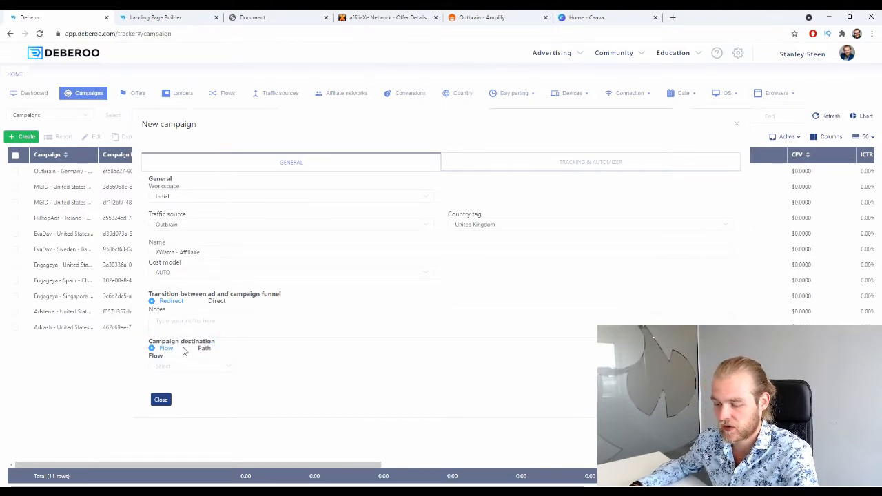
click(185, 365)
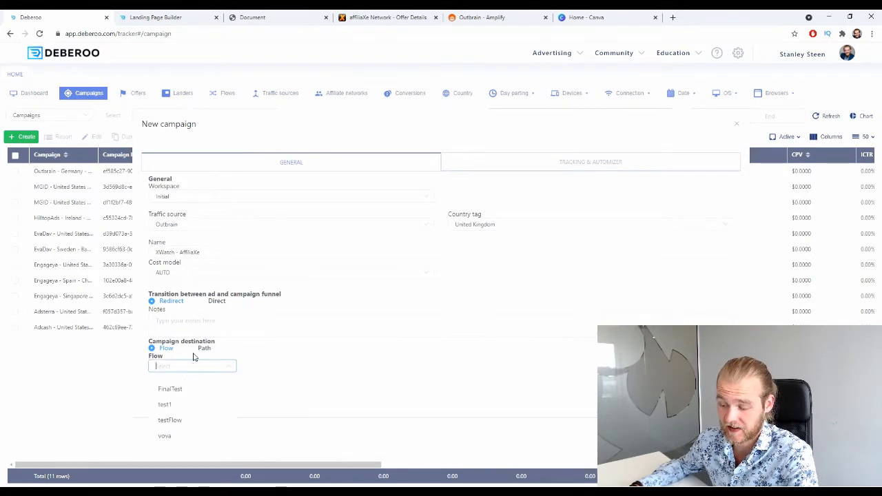
click(197, 355)
click(200, 348)
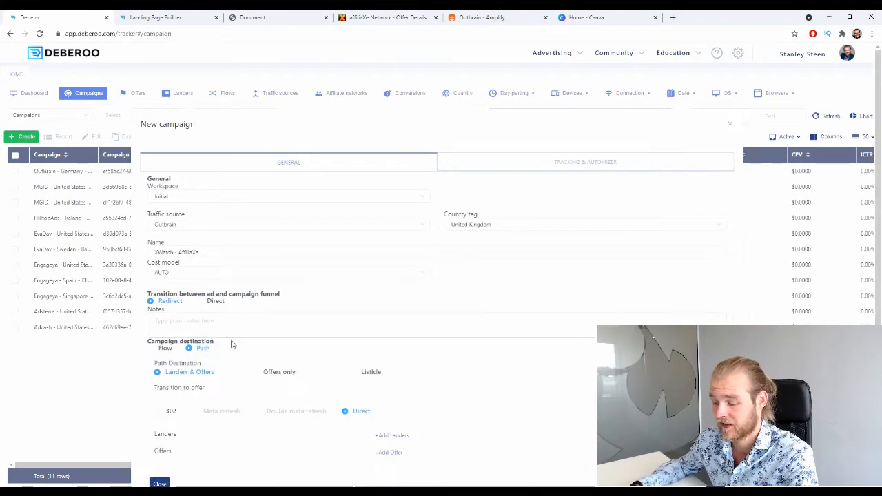
scroll(269, 324, down, 1)
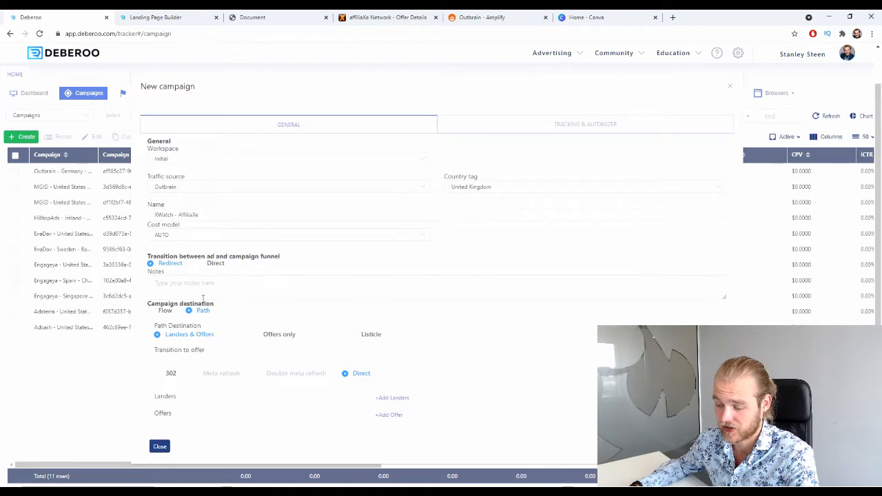
Set the path's transition to offer to 302
drag(153, 325, 201, 326)
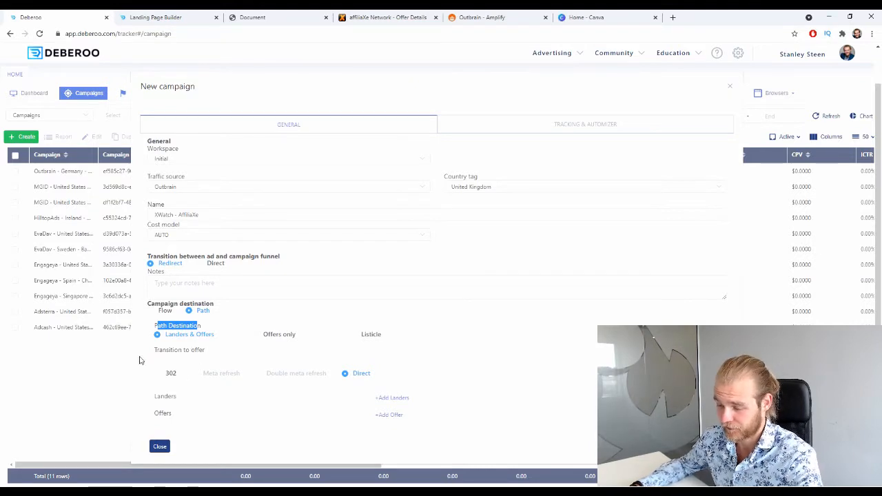
drag(155, 350, 213, 352)
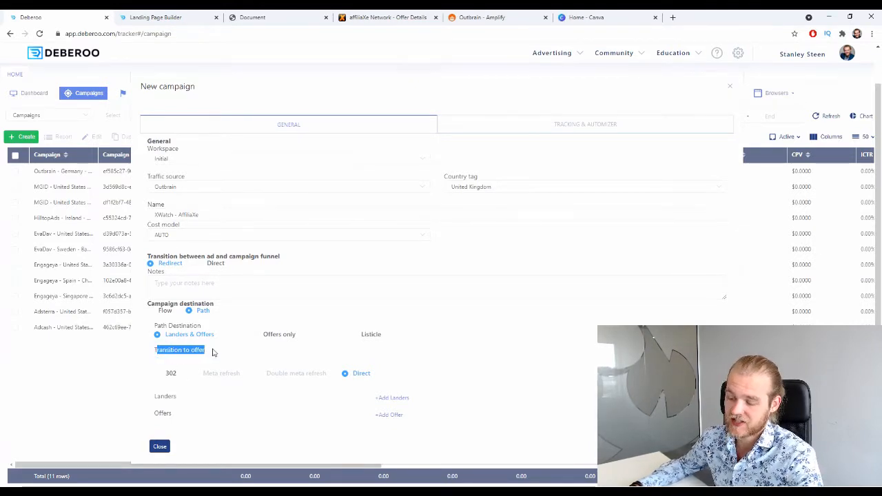
click(212, 352)
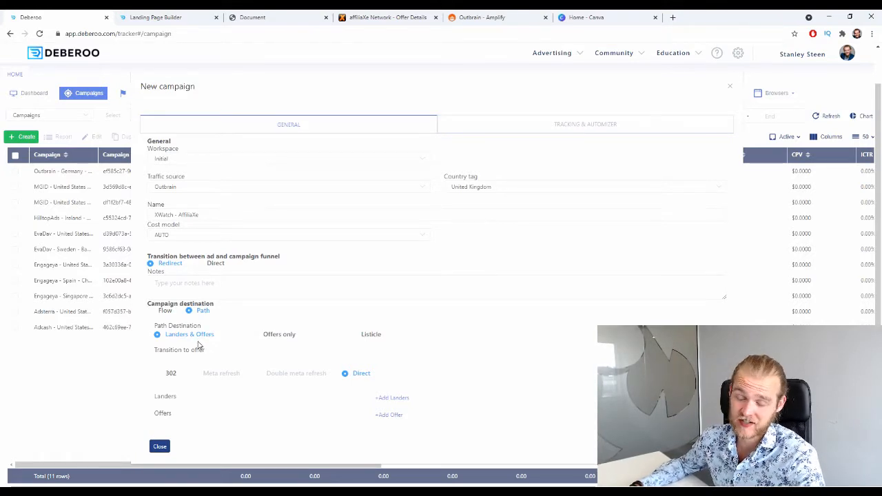
click(174, 374)
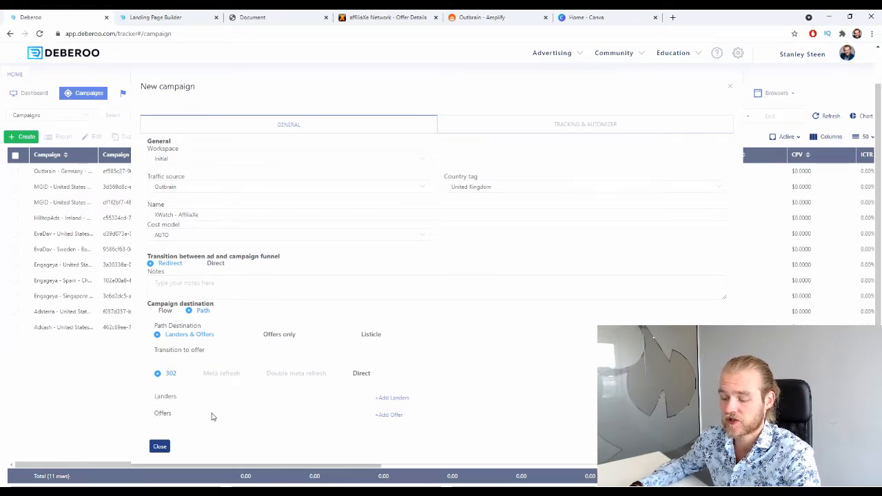
Add one lander entry and one offer entry to the campaign path, removing the surplus lander row
click(400, 398)
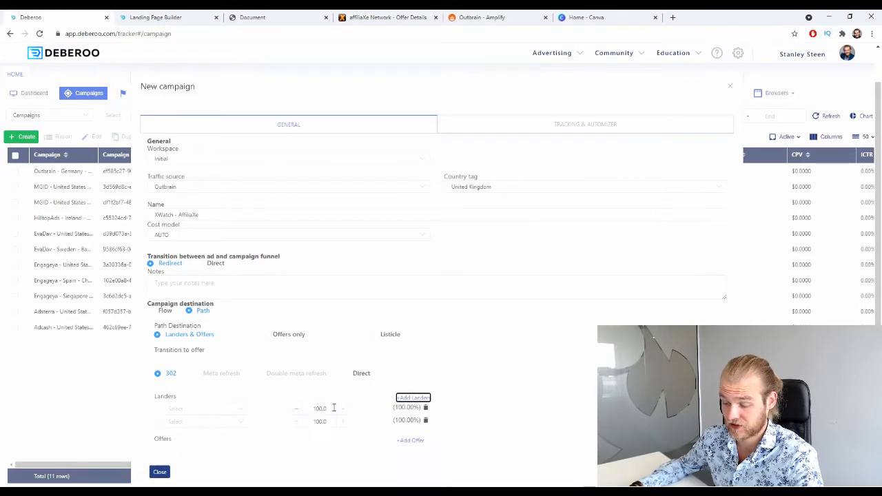
click(425, 420)
click(413, 427)
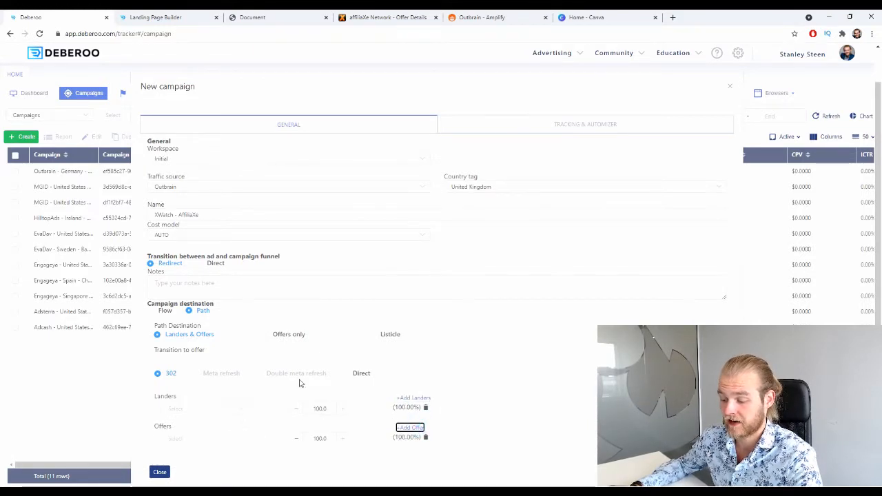
Assign the United Kingdom XWatch lander and the affiliaXe United Kingdom XWatch offer to the campaign path
scroll(229, 400, down, 1)
click(227, 384)
text(xw)
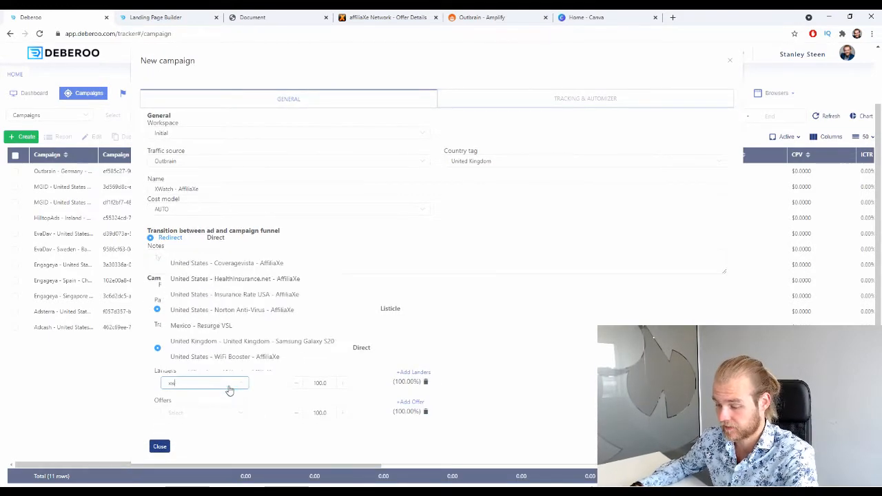
click(216, 406)
click(217, 410)
text(xw)
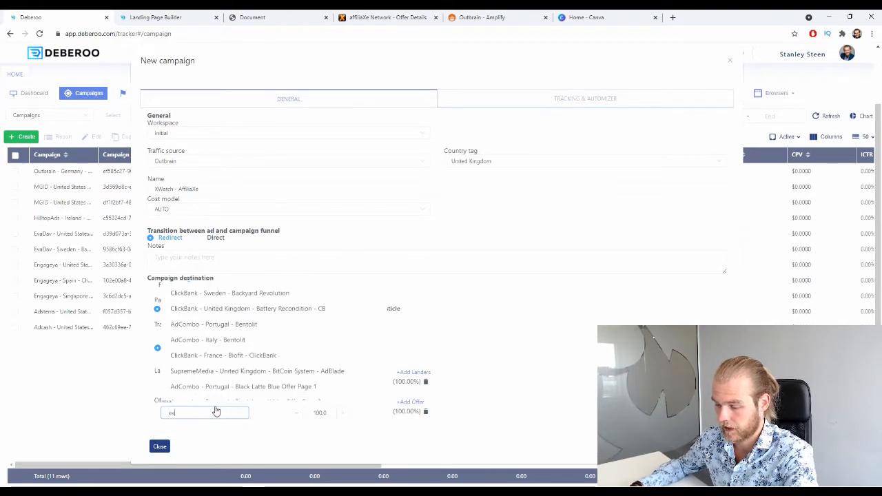
click(209, 435)
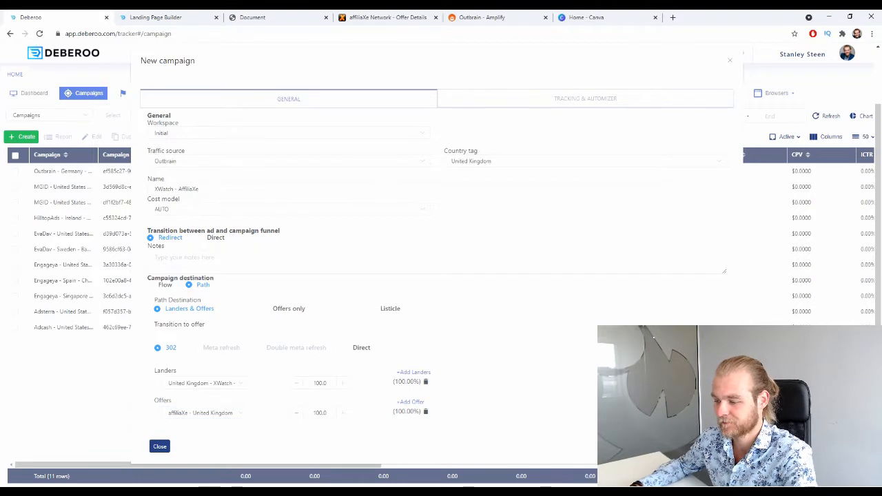
Save the campaign's general settings and copy its campaign URL on the adville-geopions.icu domain
click(715, 447)
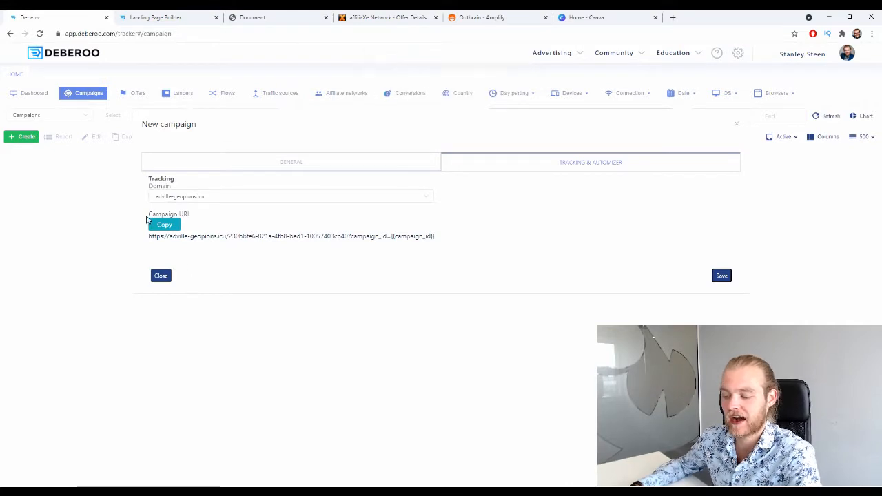
click(151, 219)
drag(159, 215, 193, 217)
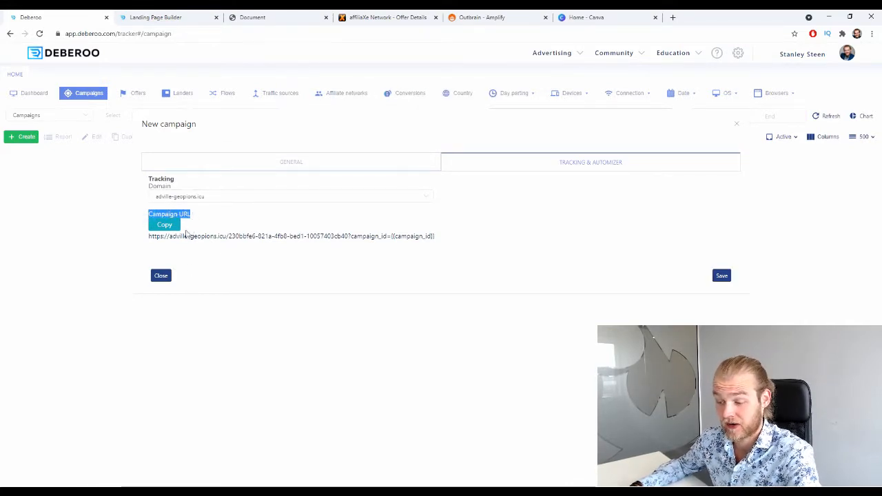
click(207, 246)
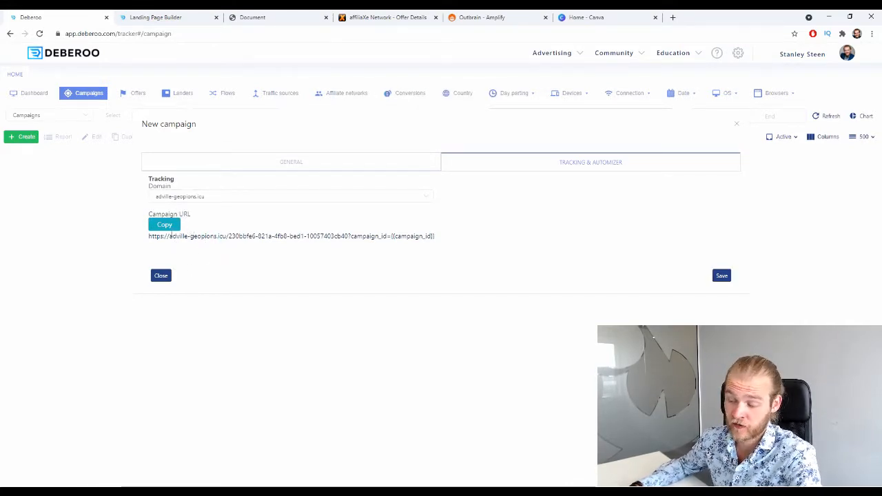
click(165, 225)
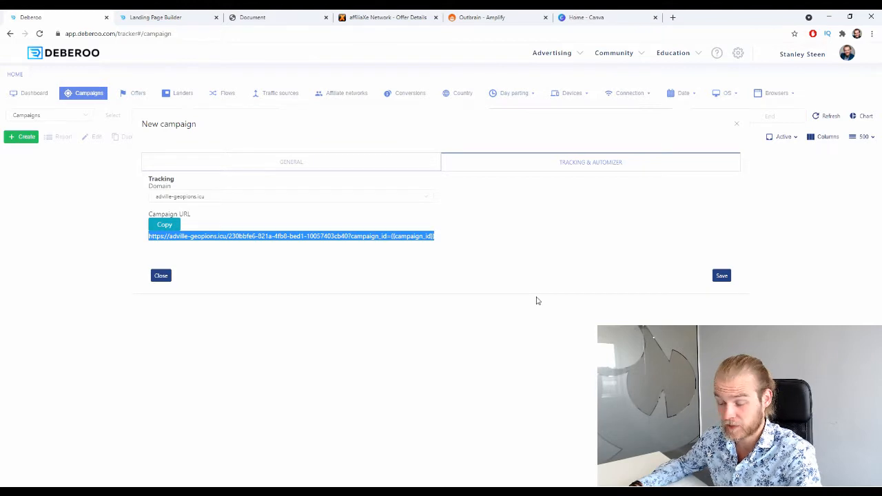
Switch to Outbrain Amplify and start a new campaign named "UK - XWatch - AffliaXe"
click(517, 18)
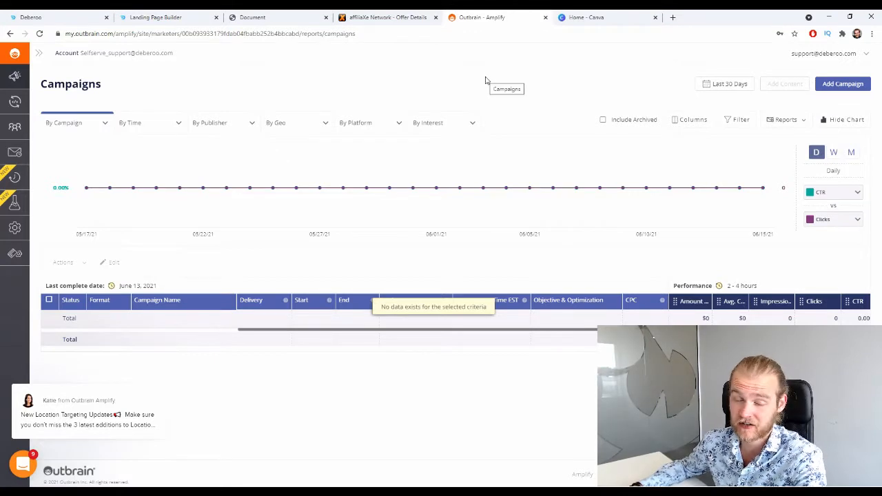
click(840, 83)
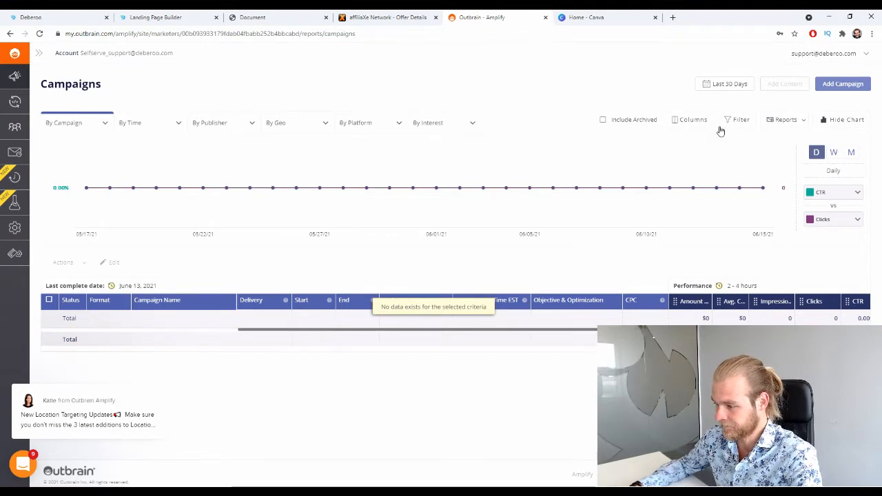
click(836, 84)
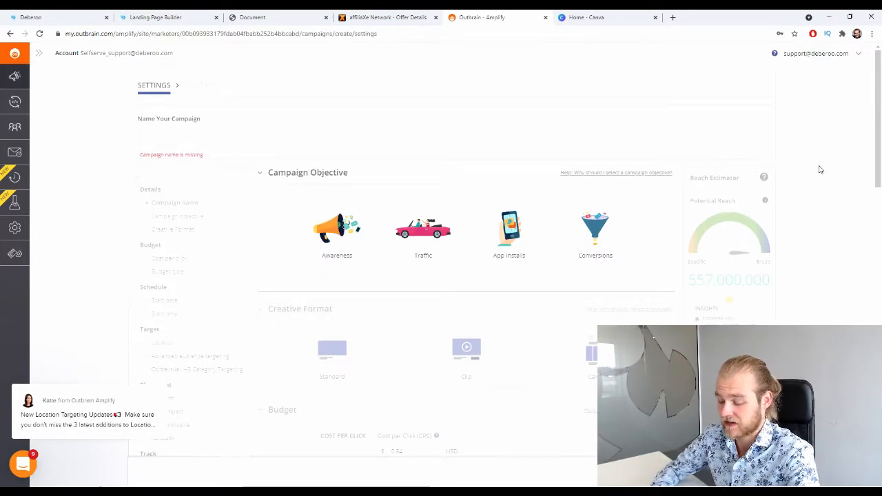
text(UK )
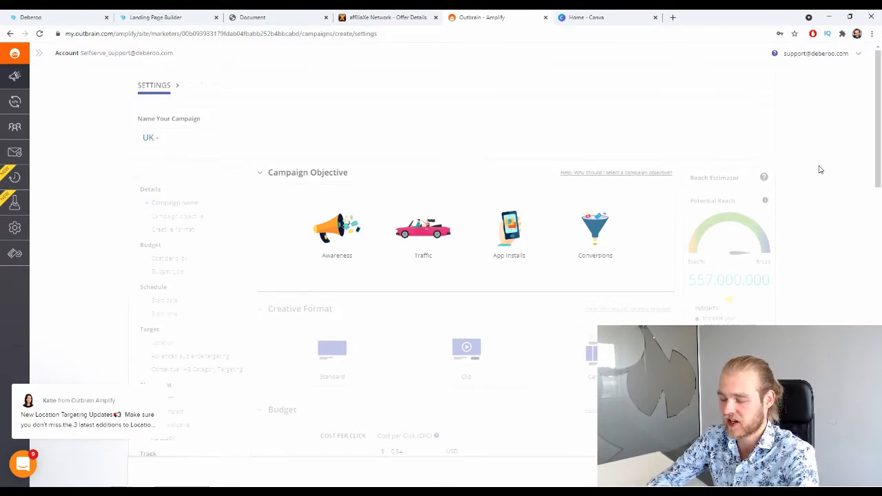
text(- X)
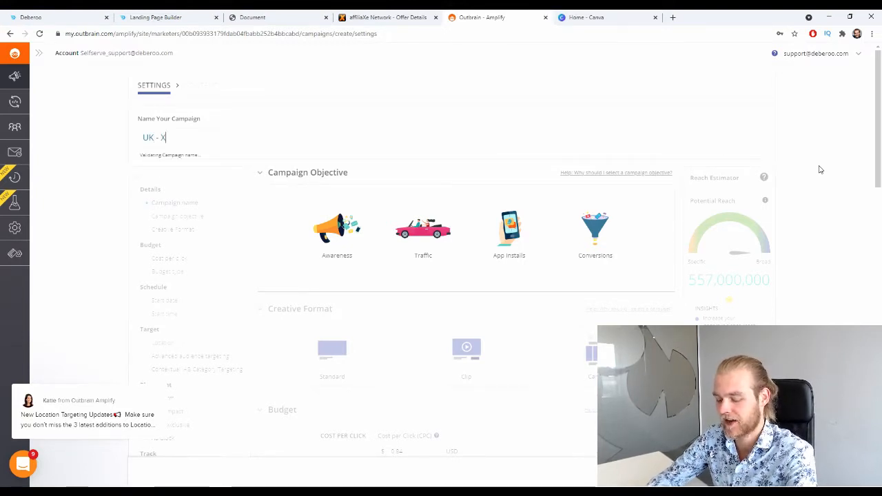
text(Watch - )
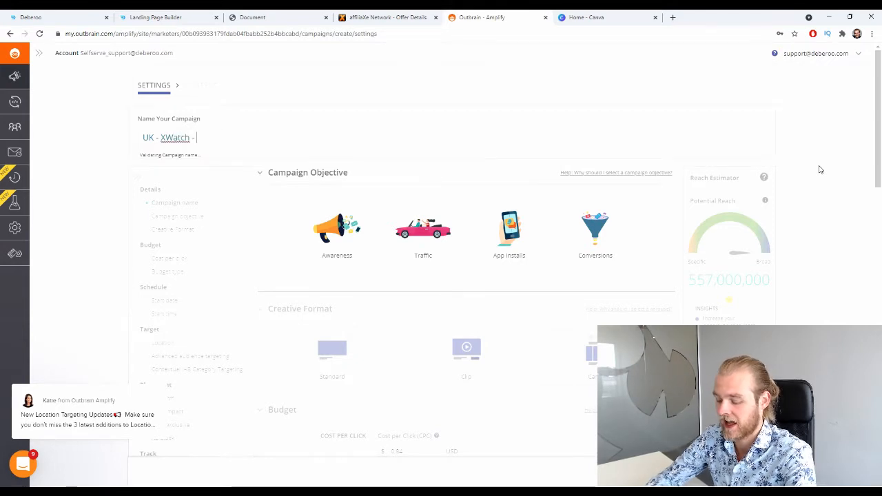
text(Affliaxe)
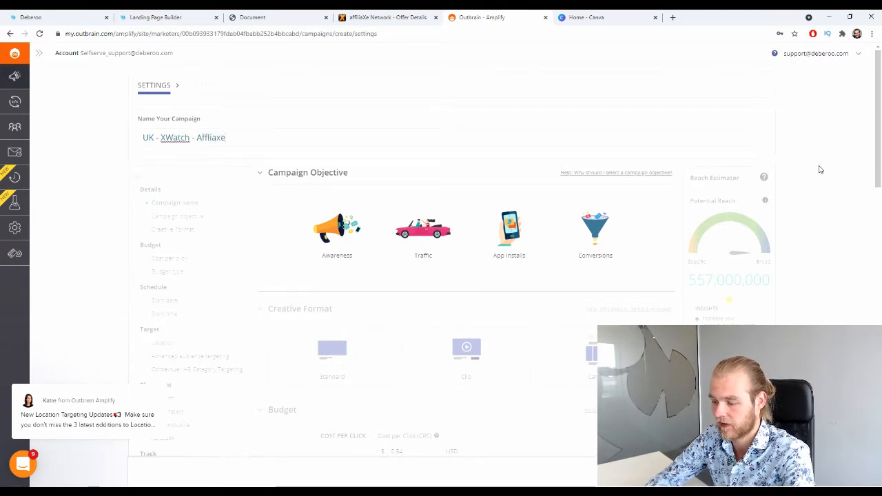
key(BackSpace)
text(Xe)
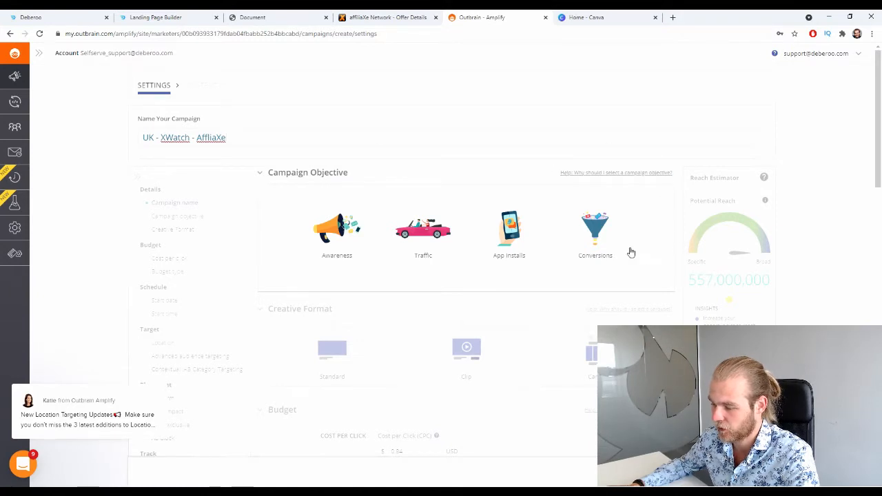
Set the campaign objective to Conversions and the creative format to Standard
click(595, 227)
scroll(422, 262, down, 1)
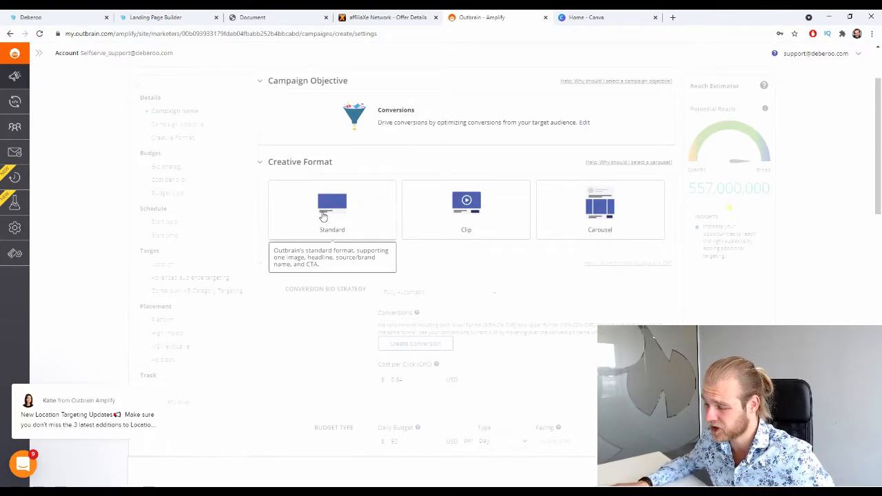
mouse_move(520, 201)
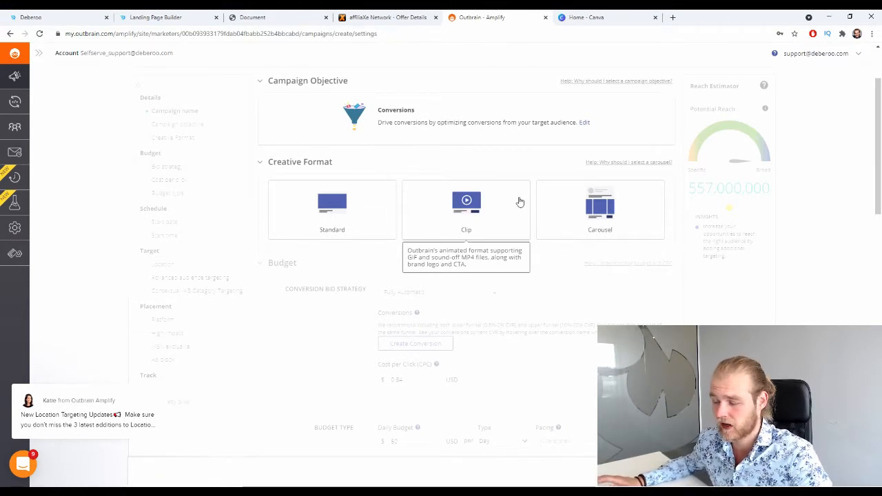
mouse_move(620, 211)
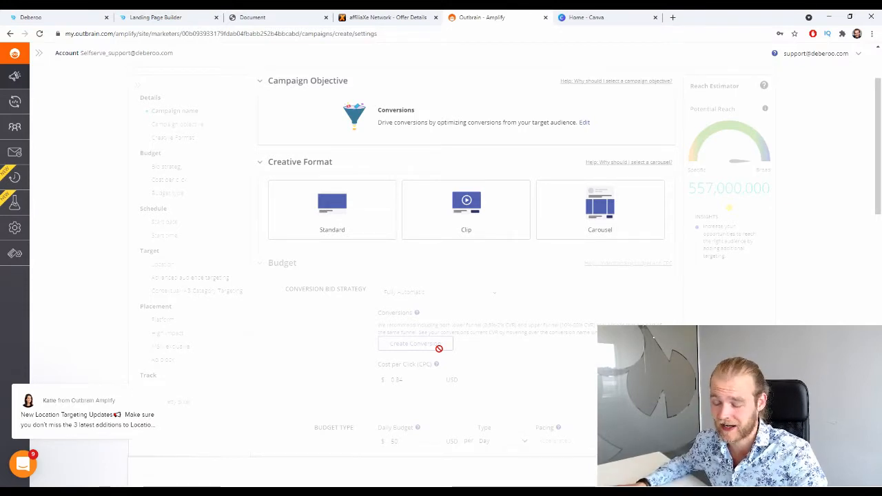
click(362, 235)
Set the conversion bid strategy to Semi Automatic
scroll(397, 155, down, 2)
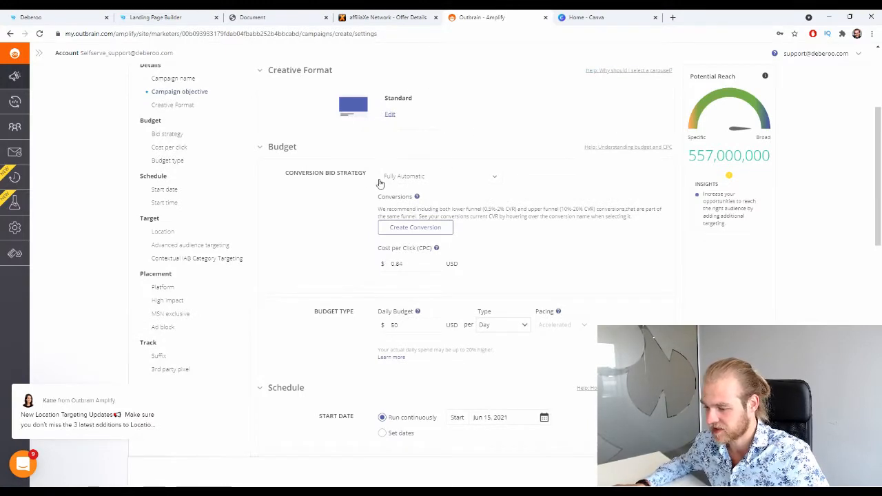
scroll(379, 182, down, 1)
scroll(359, 182, up, 1)
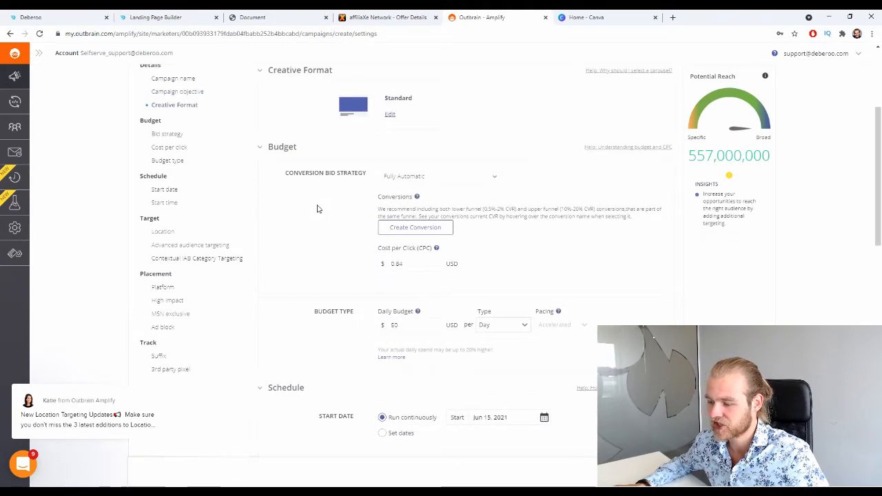
click(466, 178)
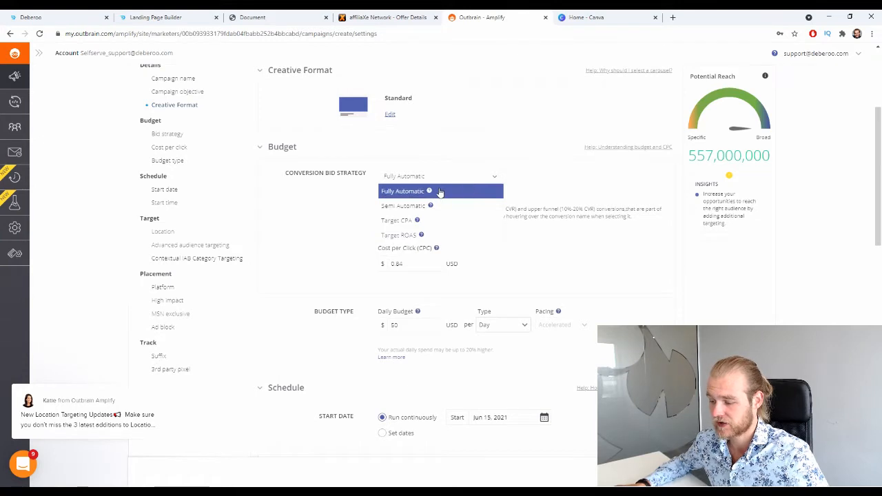
mouse_move(429, 191)
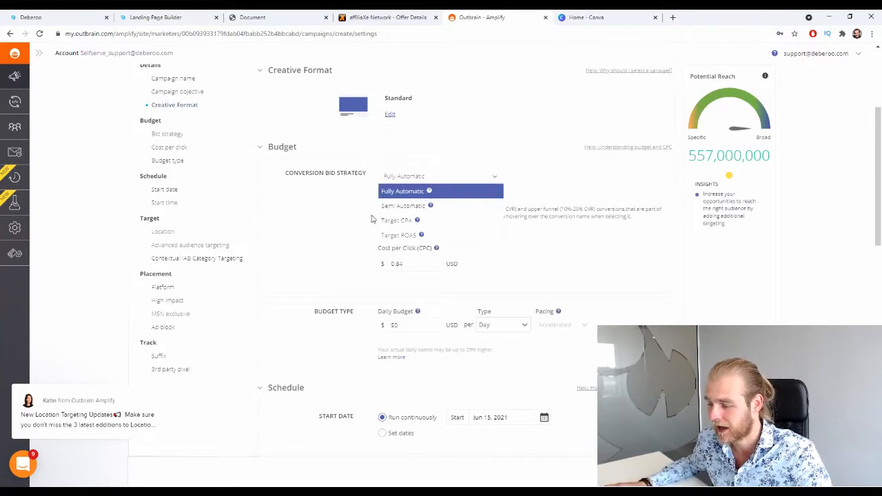
click(399, 206)
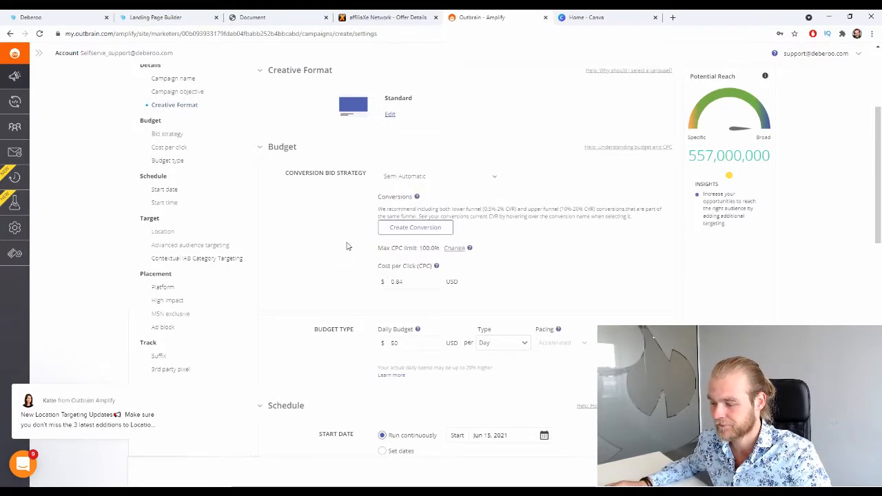
Review the campaign's conversion, cost-per-click and budget settings
drag(370, 196, 400, 199)
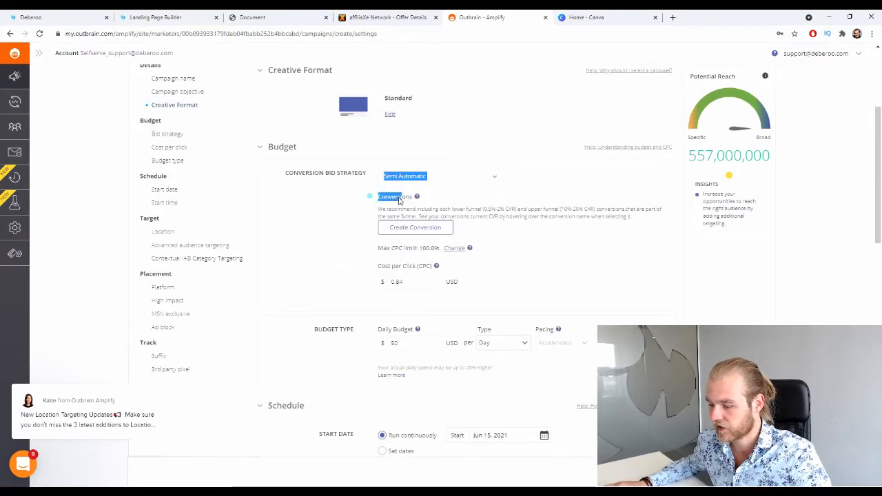
drag(307, 221, 333, 227)
scroll(334, 230, down, 1)
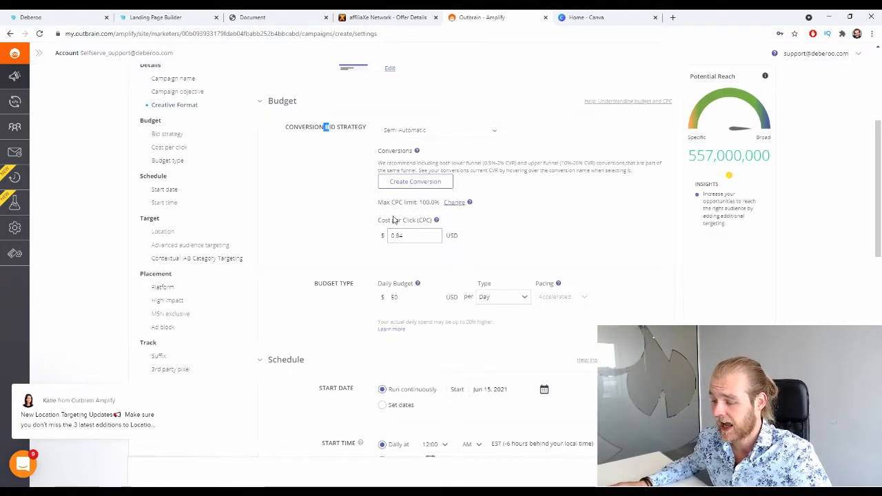
drag(406, 220, 472, 232)
click(473, 229)
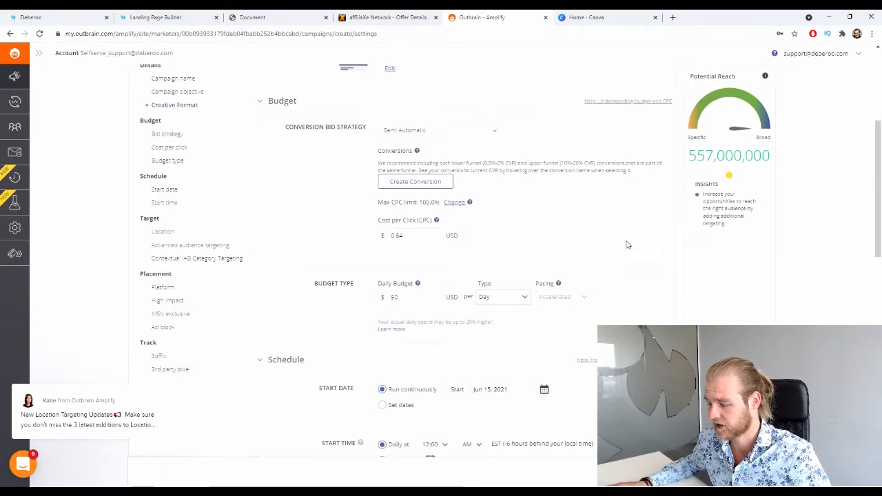
scroll(629, 247, down, 1)
scroll(633, 248, up, 5)
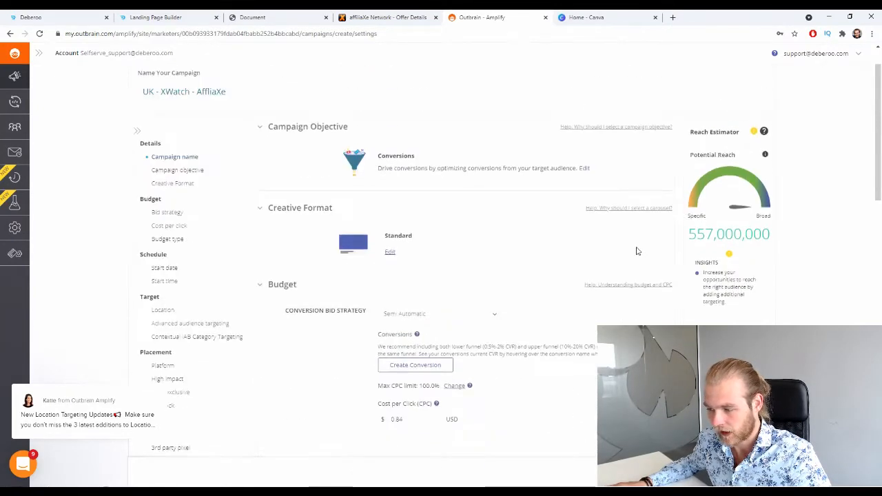
scroll(634, 250, down, 2)
scroll(634, 249, down, 2)
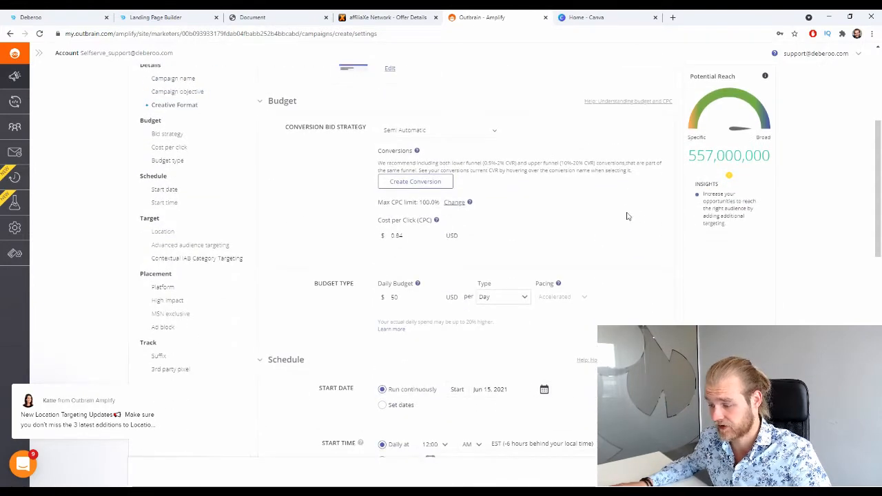
Set the campaign's daily budget to 300 USD
scroll(463, 225, down, 2)
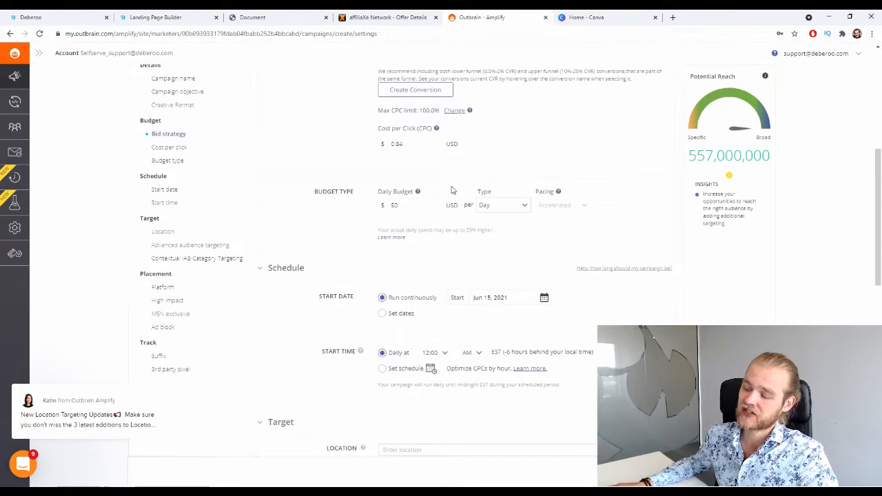
click(421, 200)
double_click(421, 201)
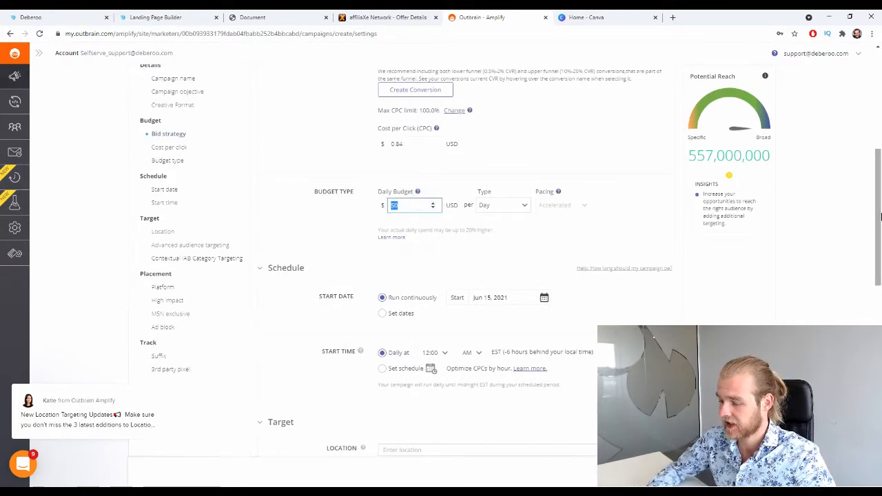
text(300)
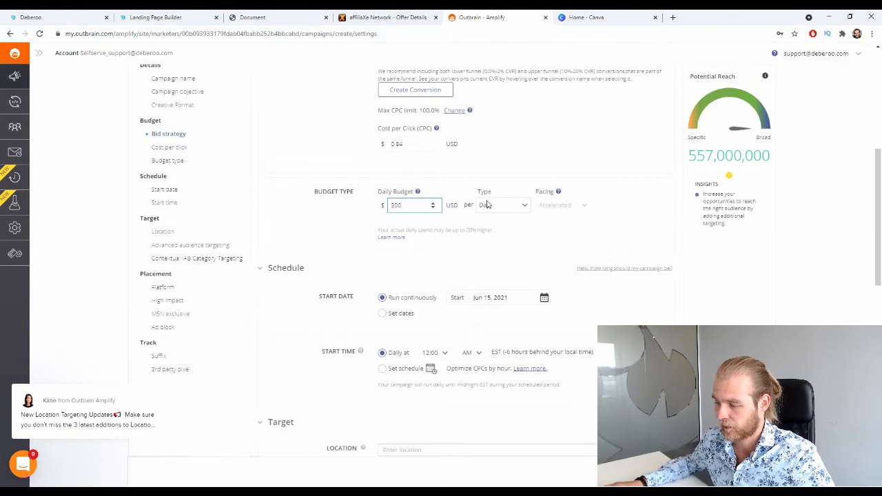
Try a monthly budget type with Daily Target pacing, and return the budget type to Day
click(487, 204)
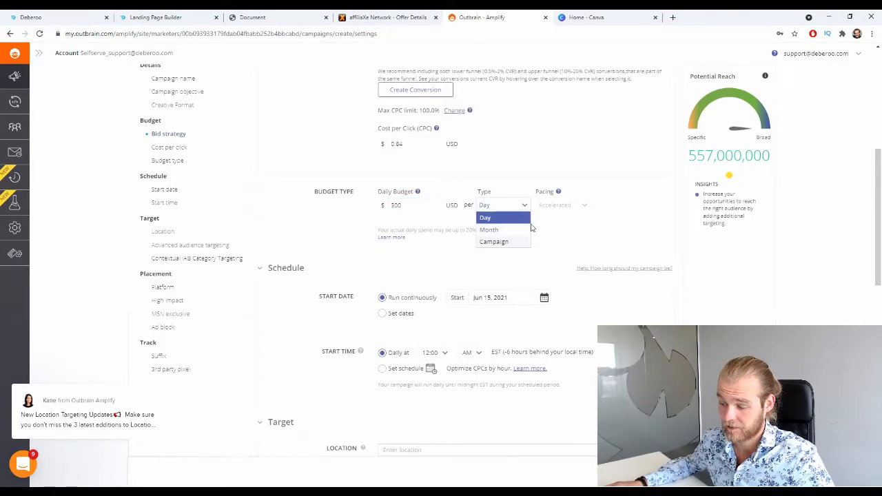
click(570, 225)
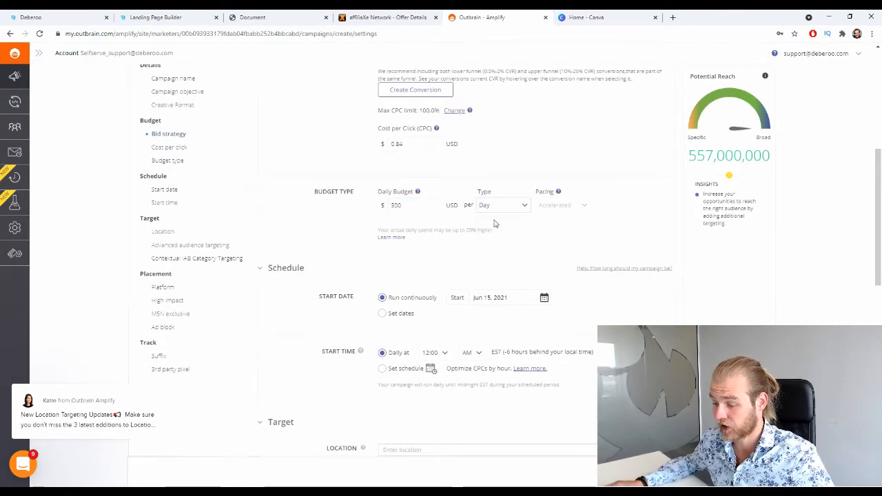
click(585, 202)
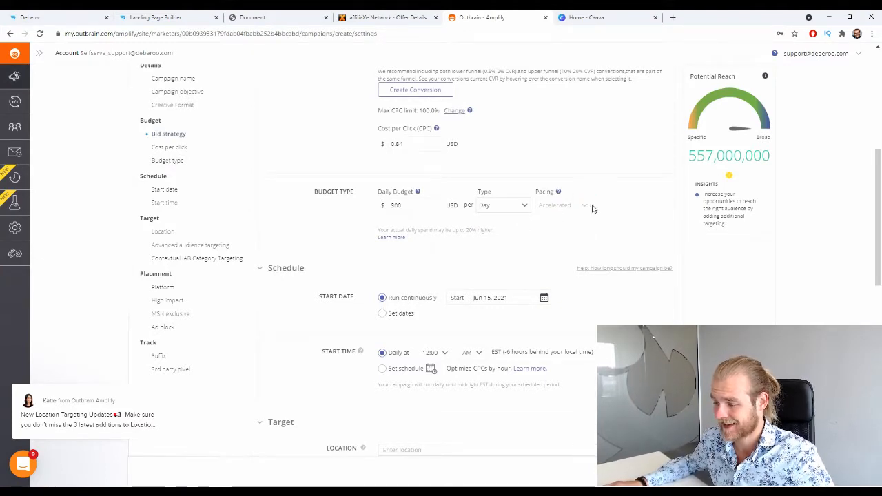
click(505, 204)
click(491, 228)
click(563, 208)
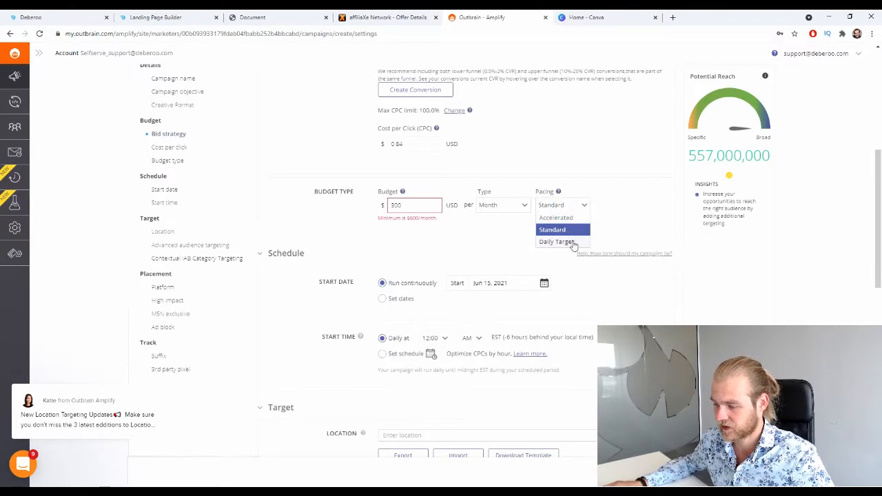
click(568, 241)
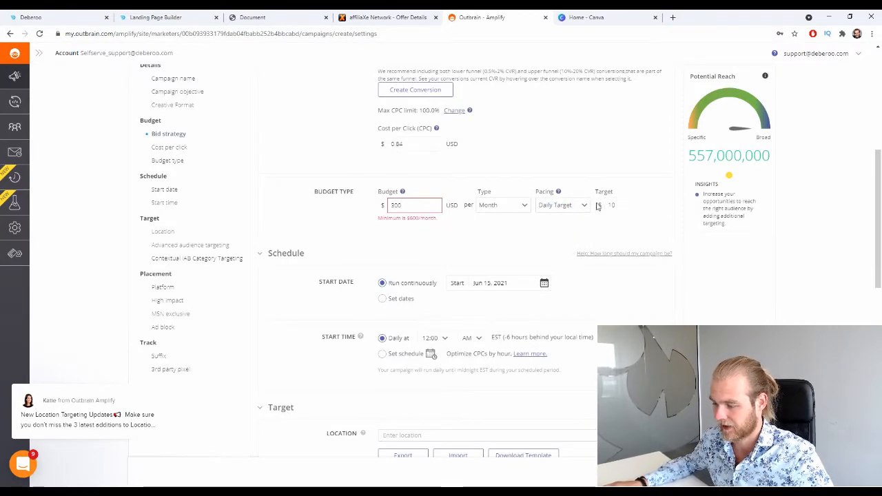
click(557, 206)
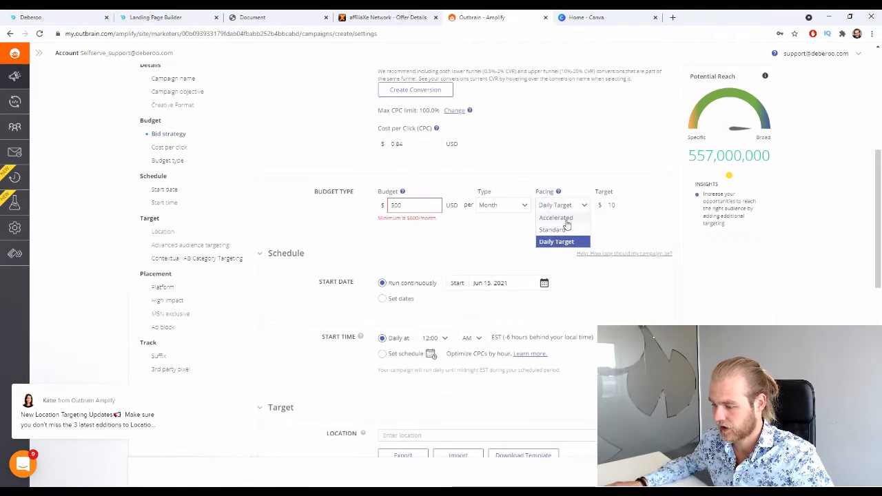
click(506, 197)
click(506, 209)
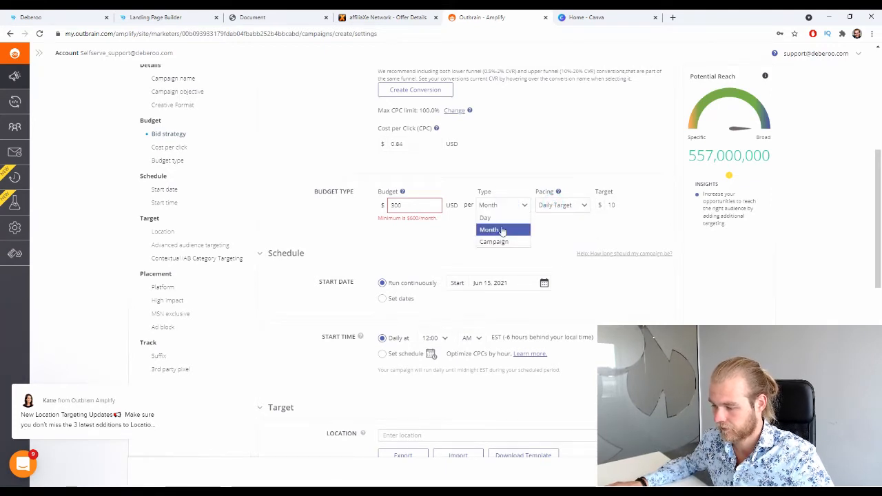
click(496, 219)
drag(516, 231, 517, 235)
Switch the campaign schedule to set dates and choose Dec 16, 2021 as the start date
scroll(516, 221, down, 3)
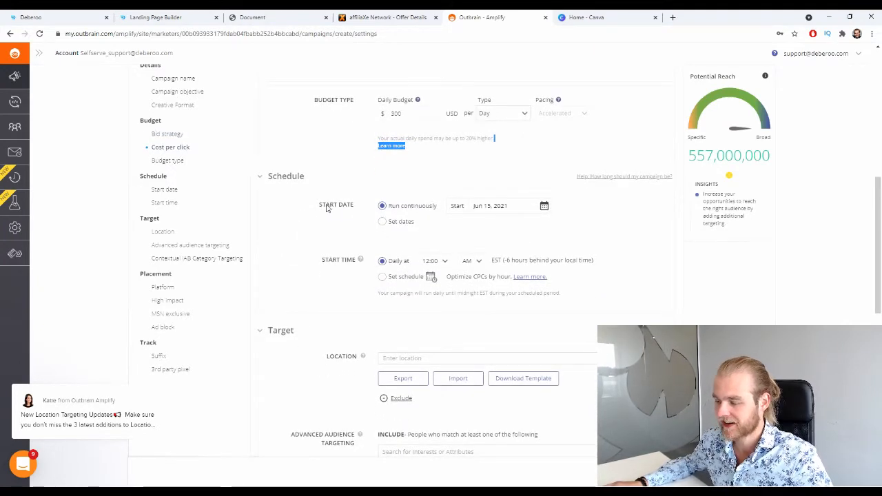
drag(327, 209, 352, 206)
click(345, 228)
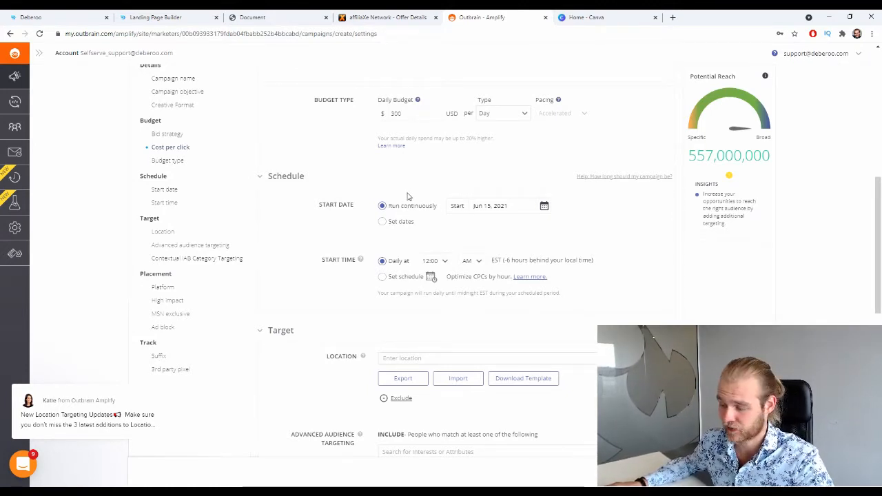
click(392, 222)
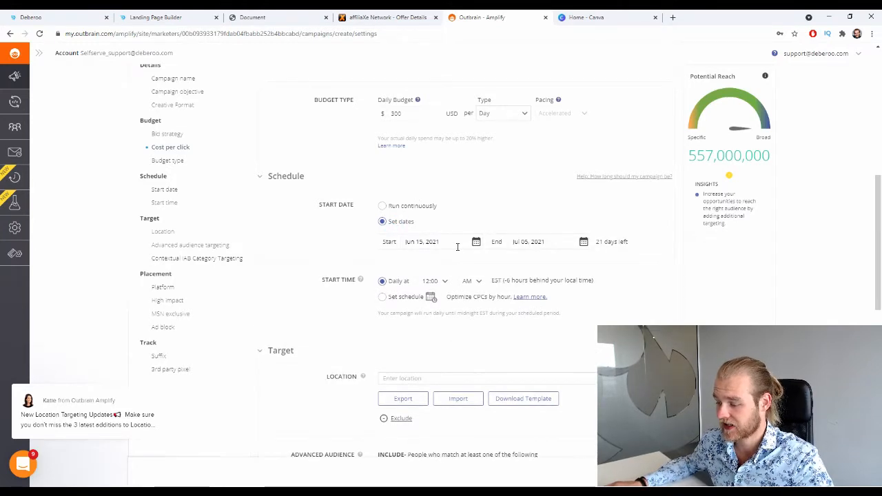
click(405, 242)
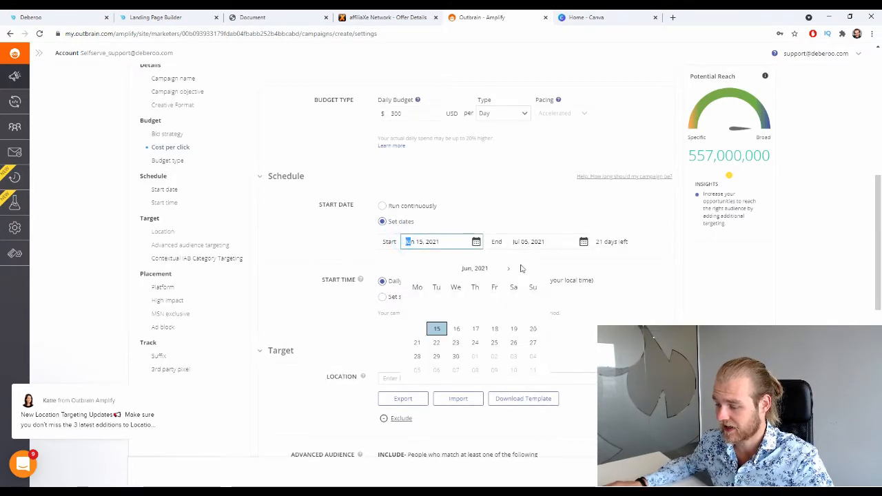
click(505, 269)
click(507, 269)
click(507, 269)
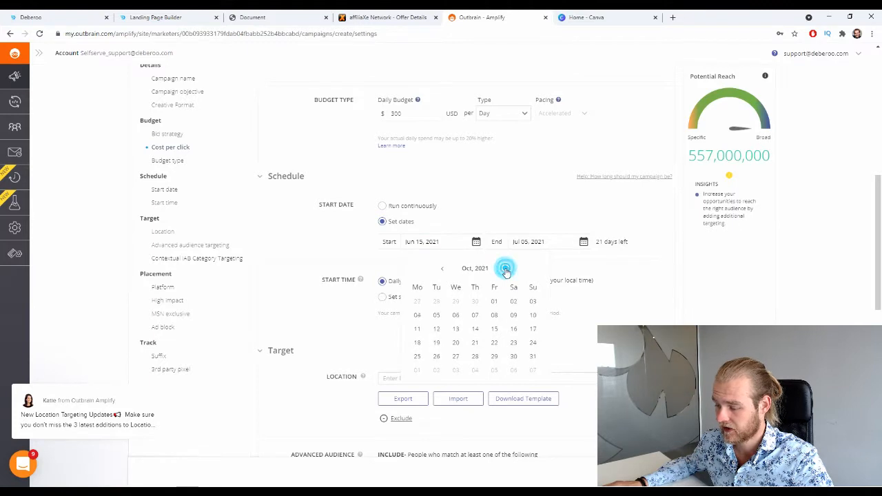
click(506, 269)
click(507, 268)
click(507, 269)
click(475, 331)
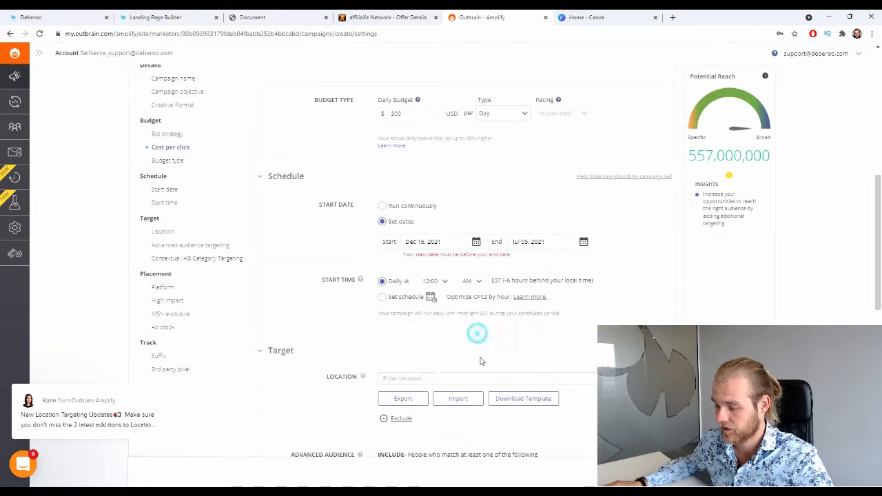
Set the campaign's end date to Jan 20, 2022
click(532, 242)
click(614, 270)
click(614, 270)
click(614, 270)
click(614, 270)
click(614, 270)
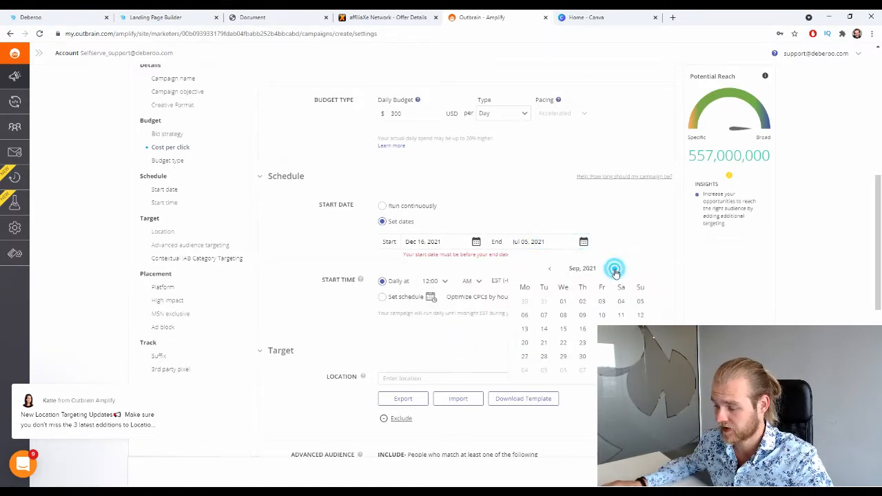
click(614, 269)
click(614, 269)
click(584, 343)
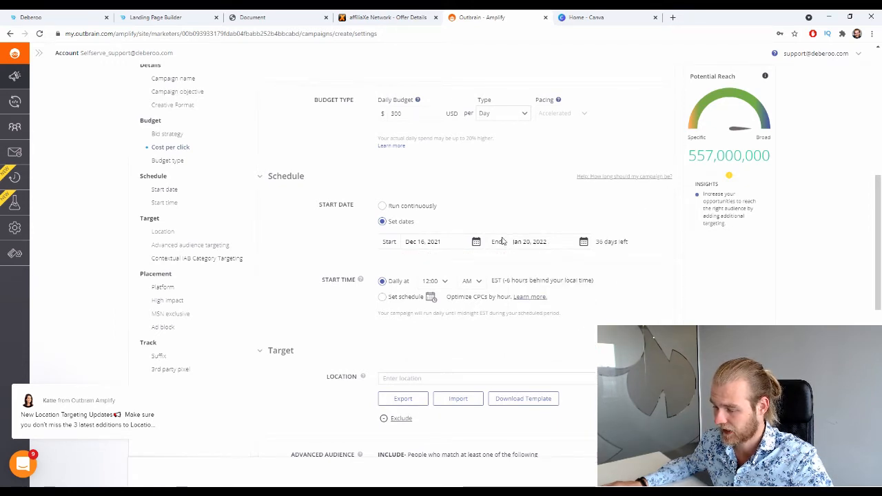
Return the campaign schedule to running continuously, rechecking the set-dates option and its end date calendar on the way
click(382, 206)
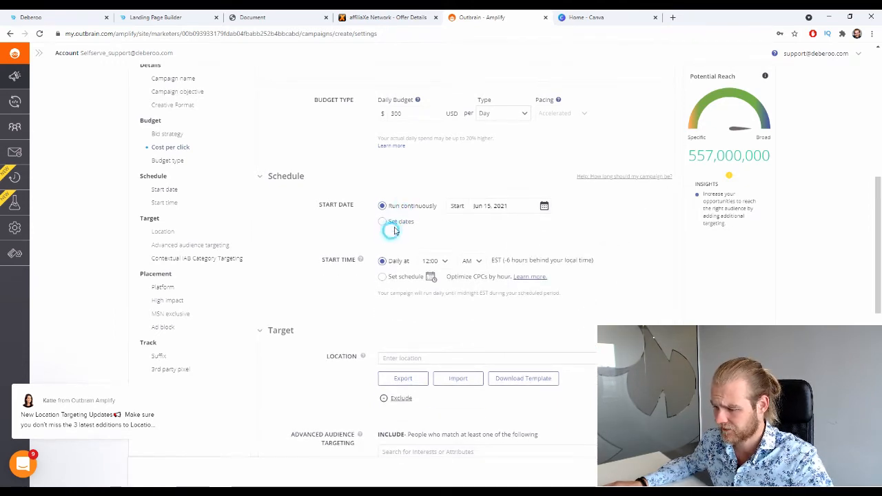
click(394, 229)
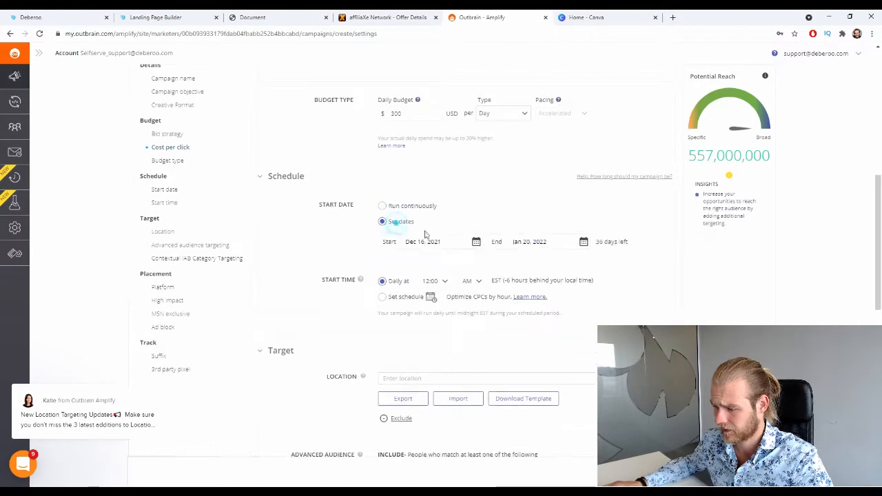
click(577, 243)
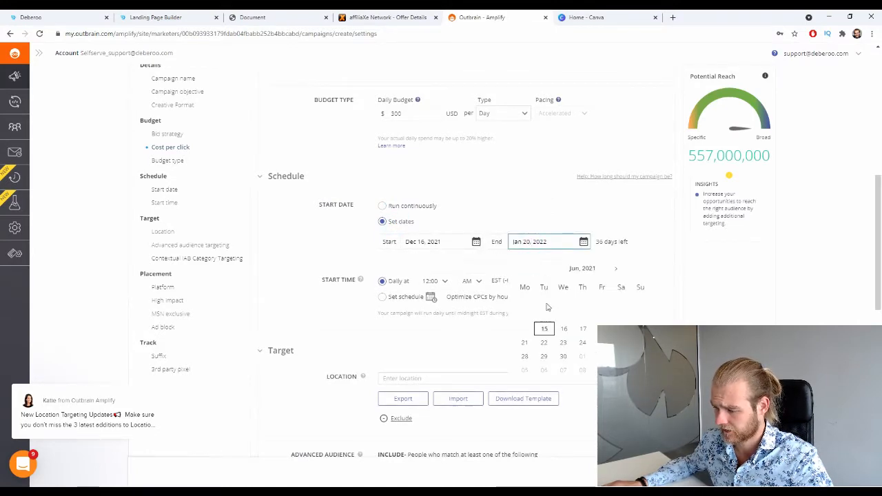
click(564, 208)
click(404, 207)
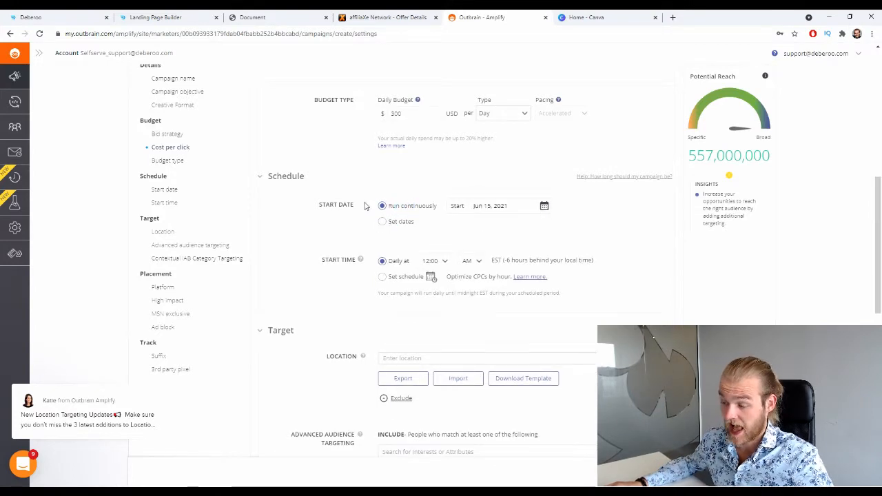
Try a continuous run starting Jan 07, 2022, and reset it by switching to set dates and back to running continuously
triple_click(320, 206)
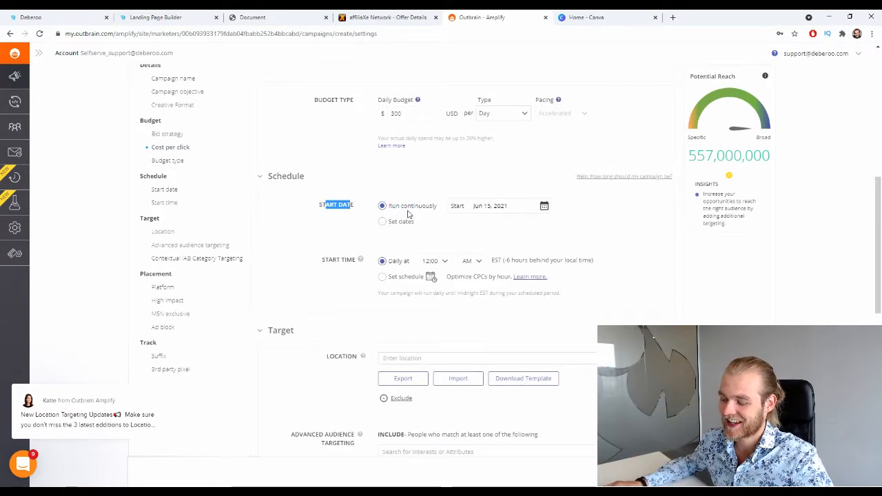
drag(402, 207, 434, 209)
click(502, 207)
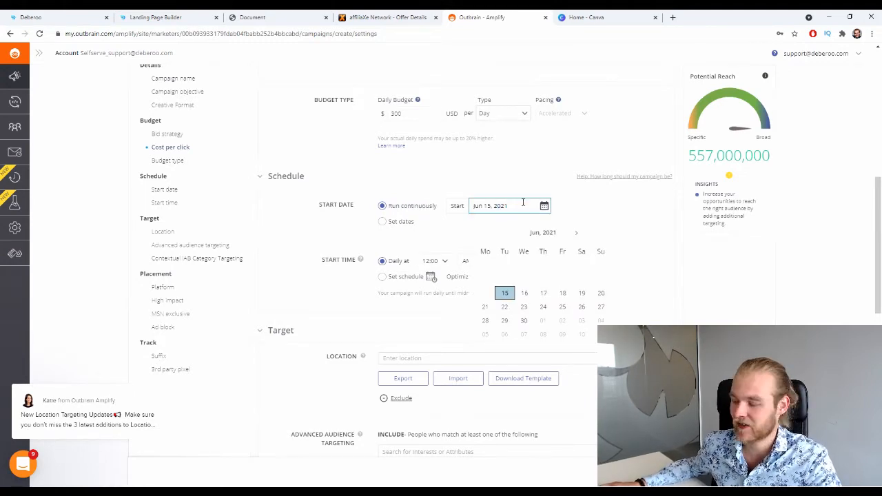
click(576, 233)
click(576, 233)
click(577, 233)
click(576, 233)
click(577, 233)
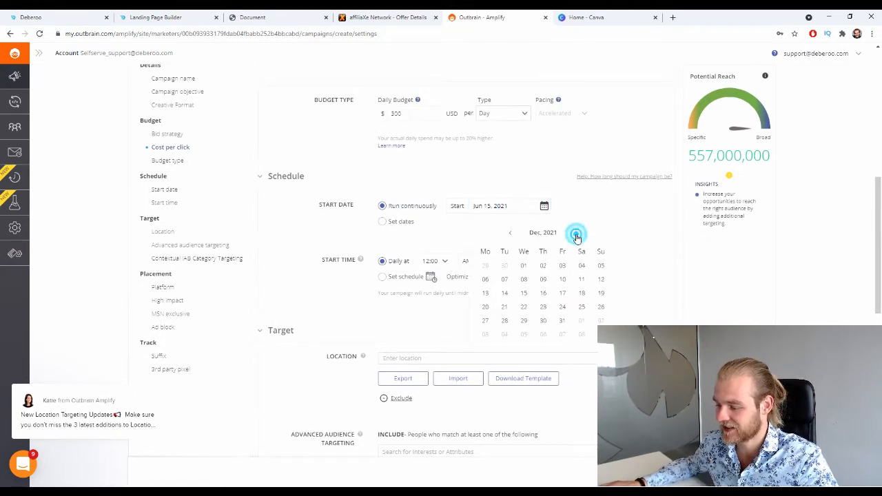
click(576, 233)
click(576, 233)
click(553, 283)
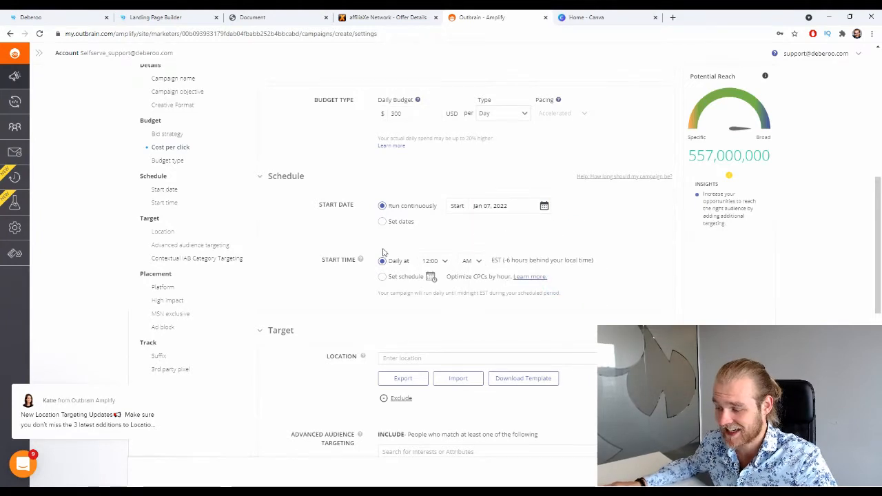
click(384, 222)
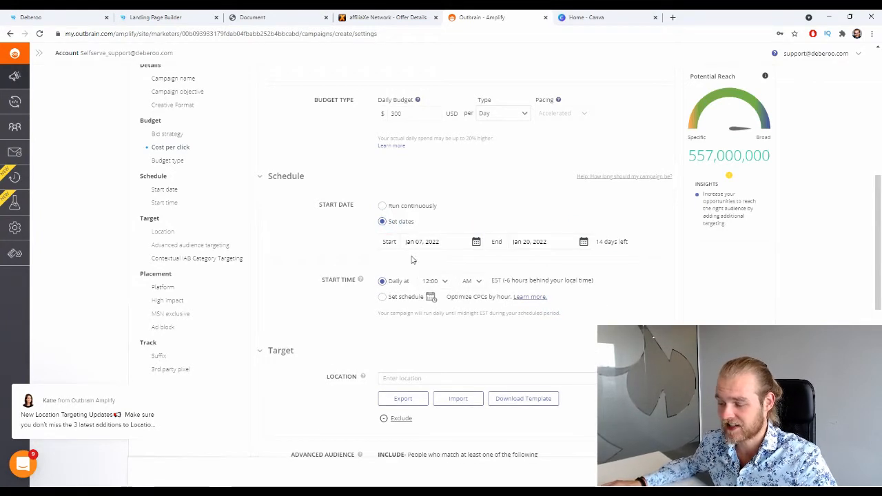
click(383, 206)
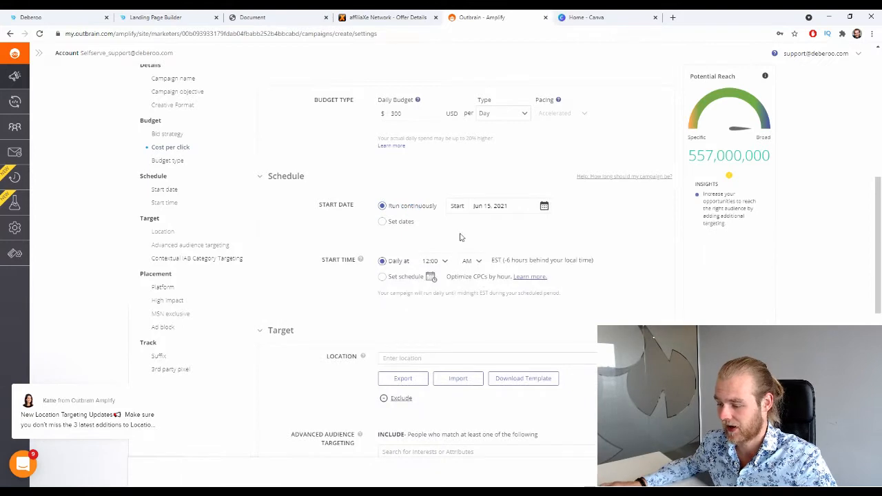
Try a custom hourly schedule with a Sunday slot, clear it, and return the start time to daily at 12:00 AM
scroll(461, 237, down, 3)
scroll(396, 216, up, 1)
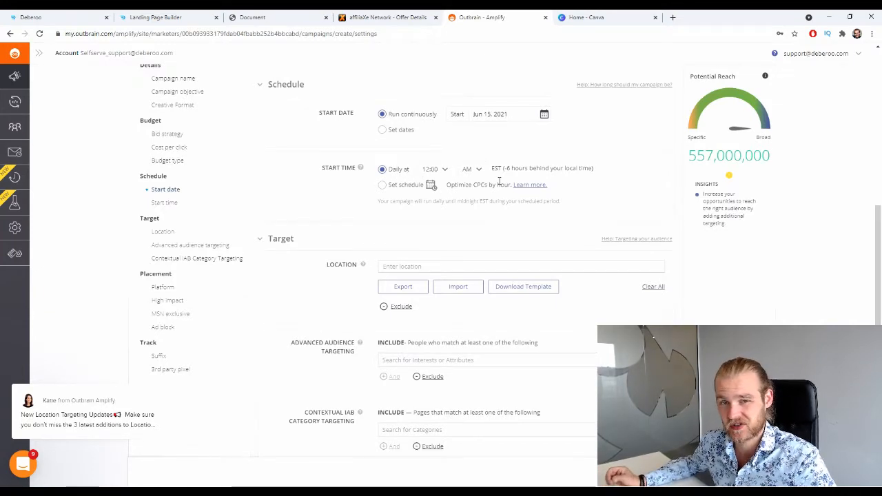
click(383, 186)
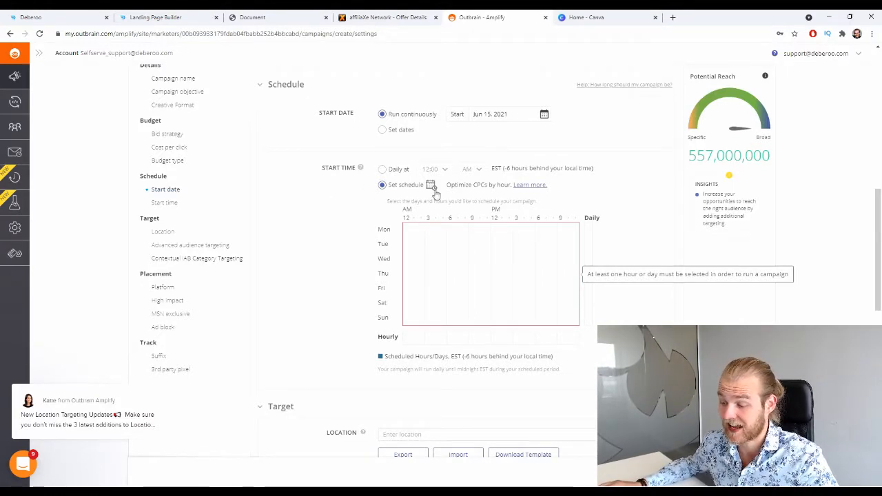
click(423, 321)
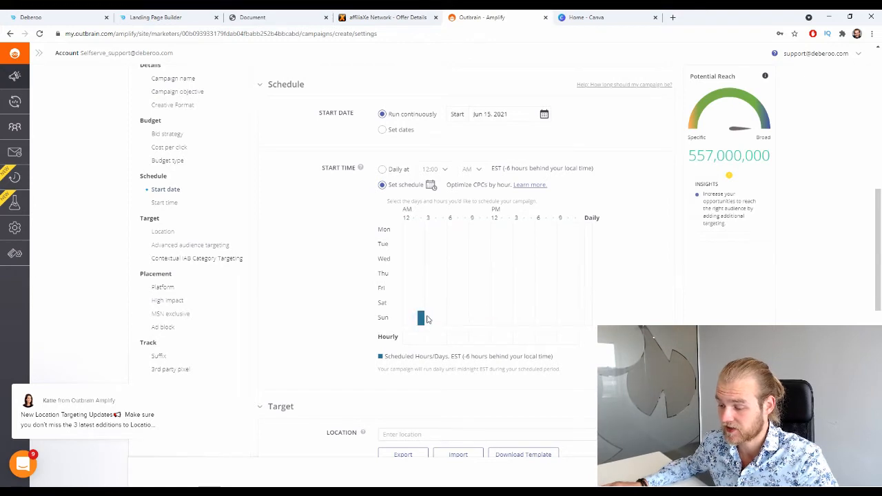
click(430, 315)
click(431, 322)
click(422, 324)
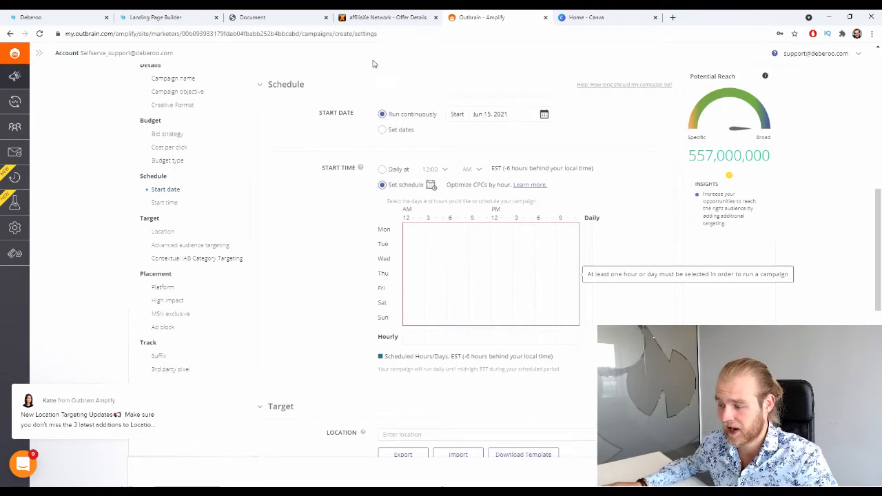
click(382, 169)
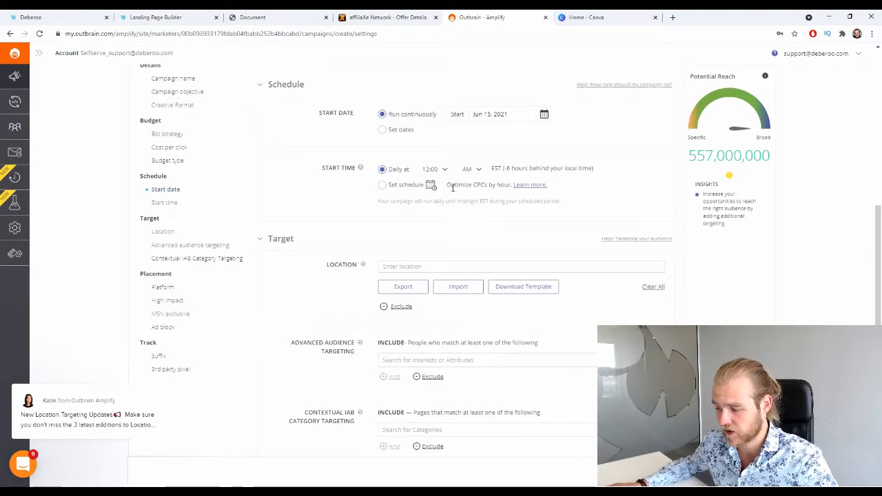
Add United Kingdom as the campaign's target location and clear the remaining location search text
scroll(335, 163, down, 1)
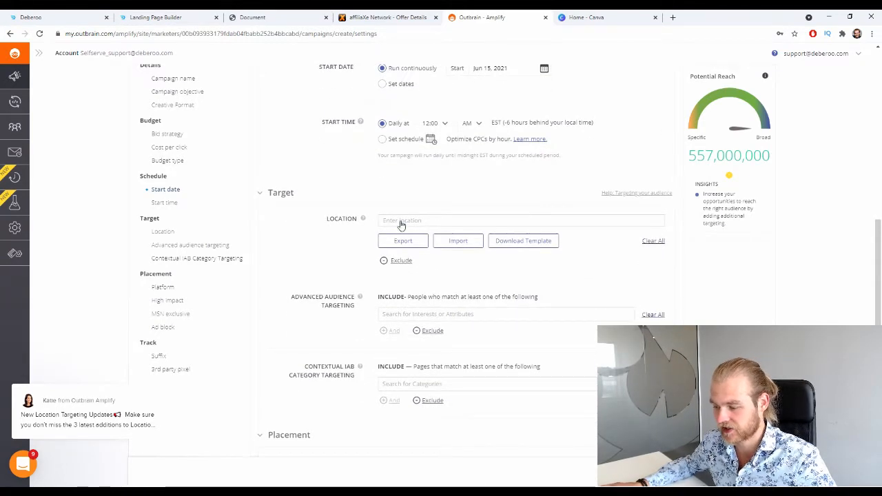
click(401, 222)
text(un)
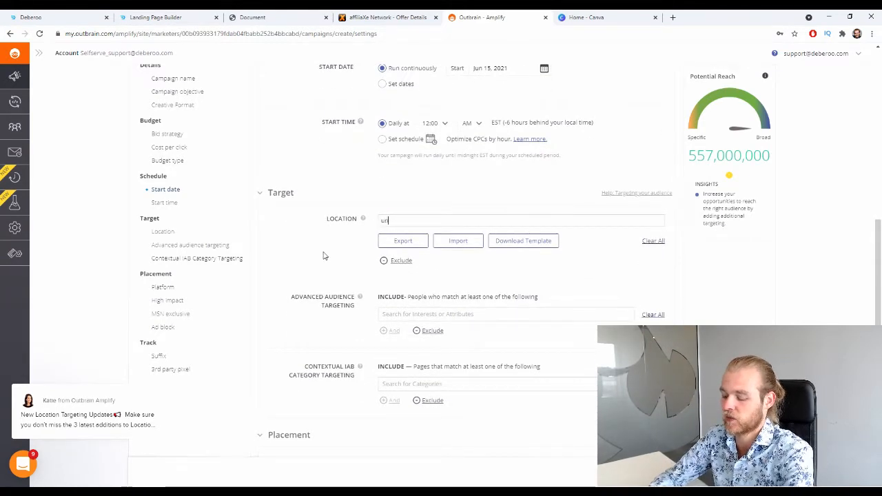
text(ited kin)
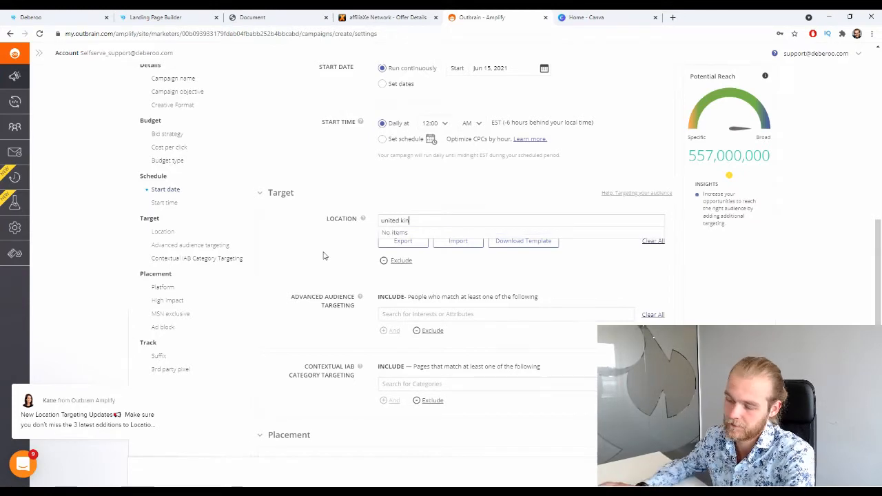
click(450, 234)
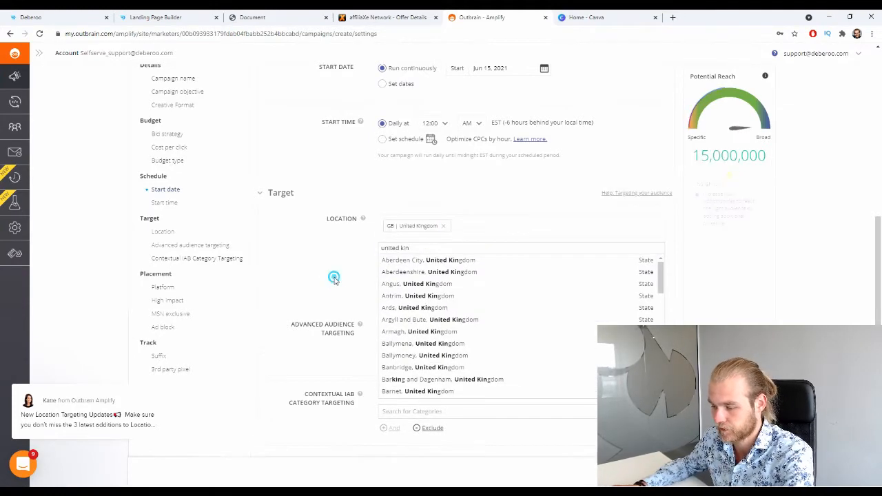
triple_click(447, 245)
key(BackSpace)
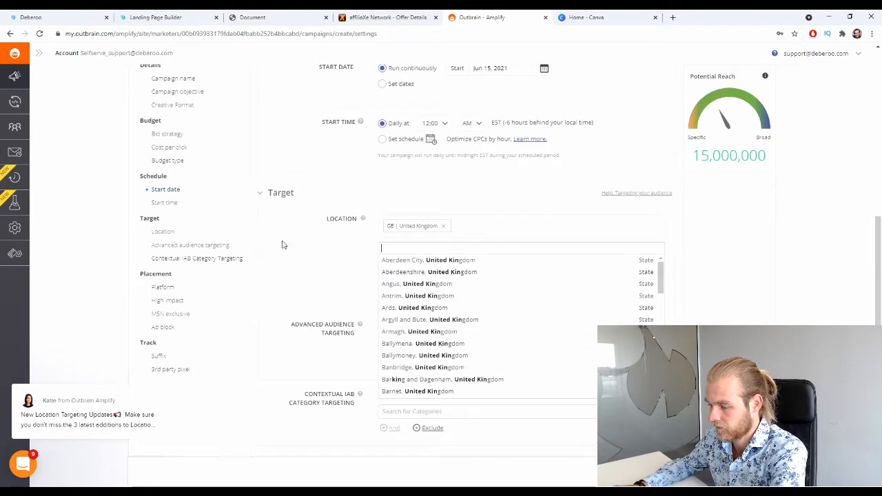
click(301, 262)
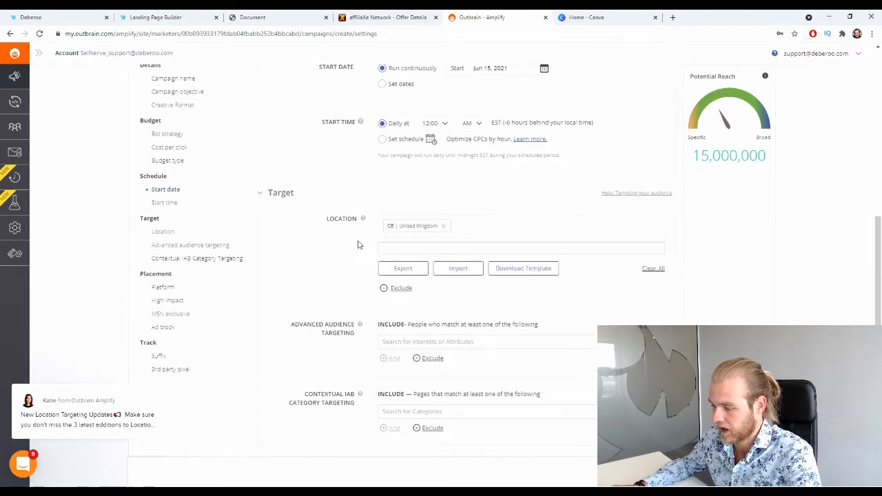
Search the target locations for London, look through the suggestions, and close the list without adding any
click(422, 248)
click(485, 226)
click(468, 250)
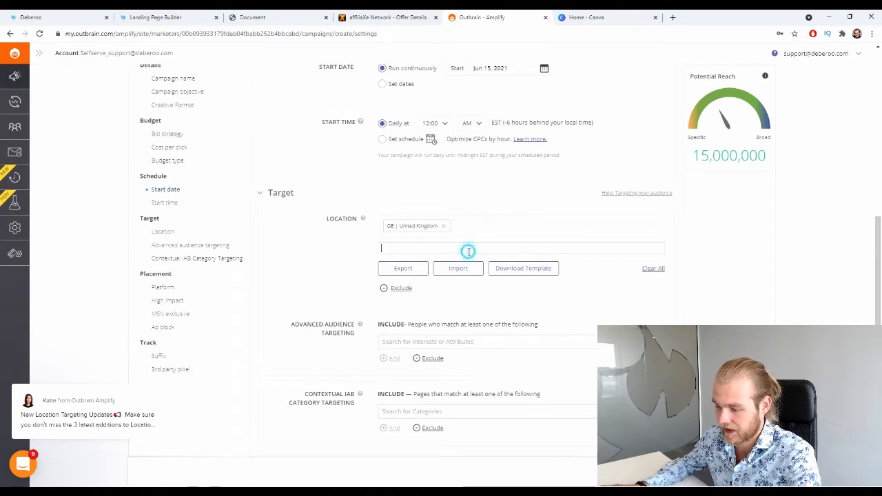
text(london)
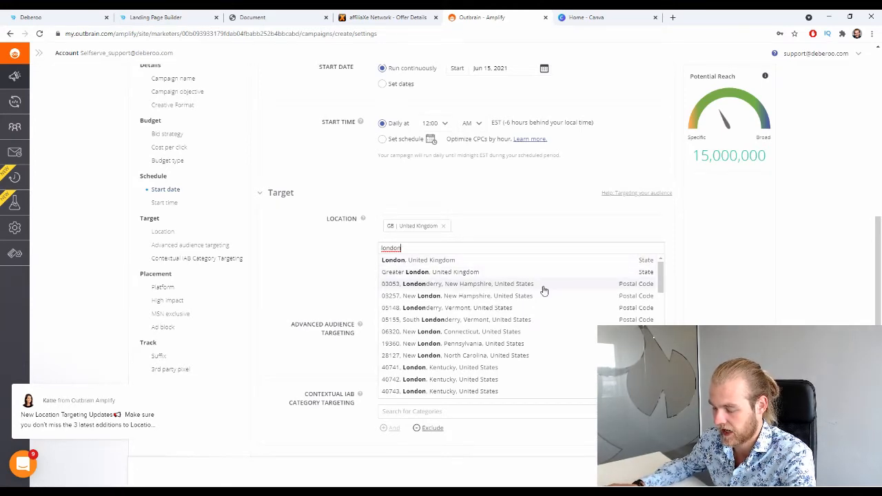
scroll(593, 301, down, 10)
scroll(593, 305, down, 5)
scroll(556, 296, up, 5)
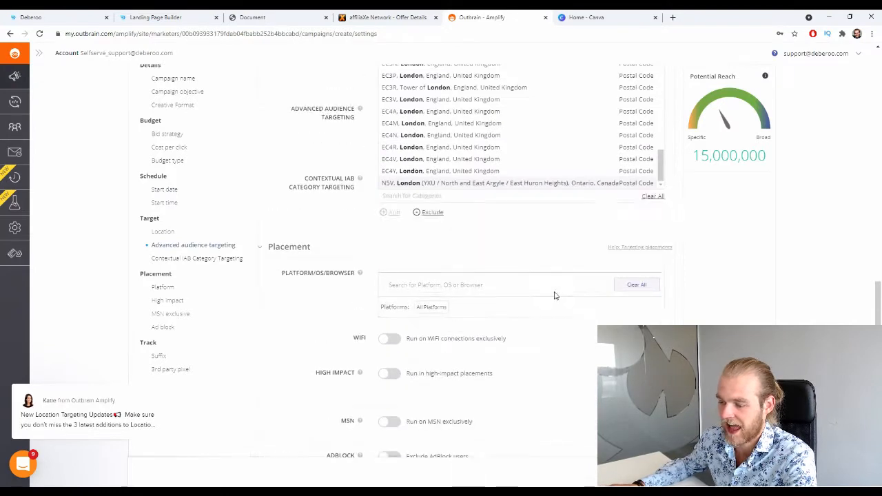
click(356, 258)
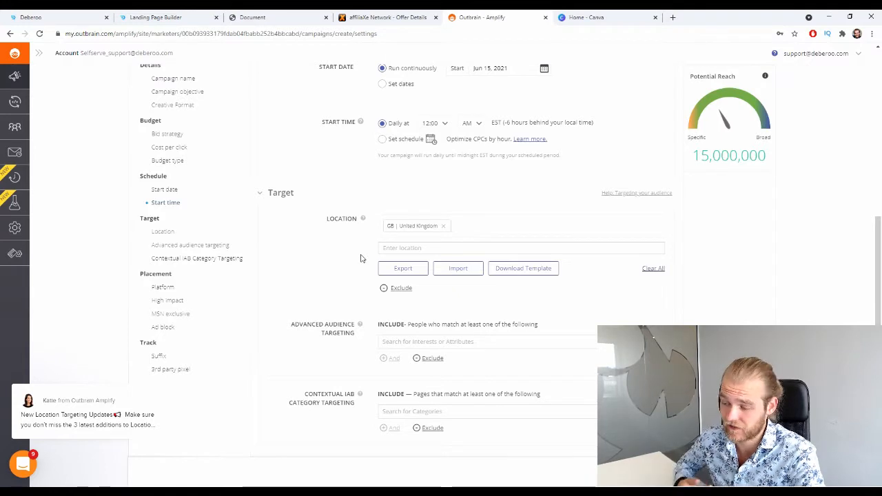
Try excluding London, United Kingdom from the target locations, clear the leftover search text, and remove the exclusion again
scroll(375, 283, up, 1)
click(391, 335)
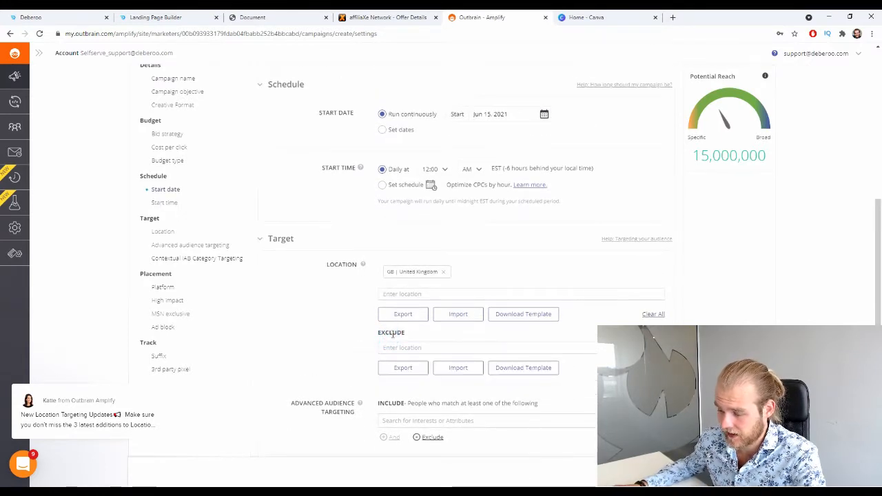
scroll(391, 335, down, 1)
click(403, 304)
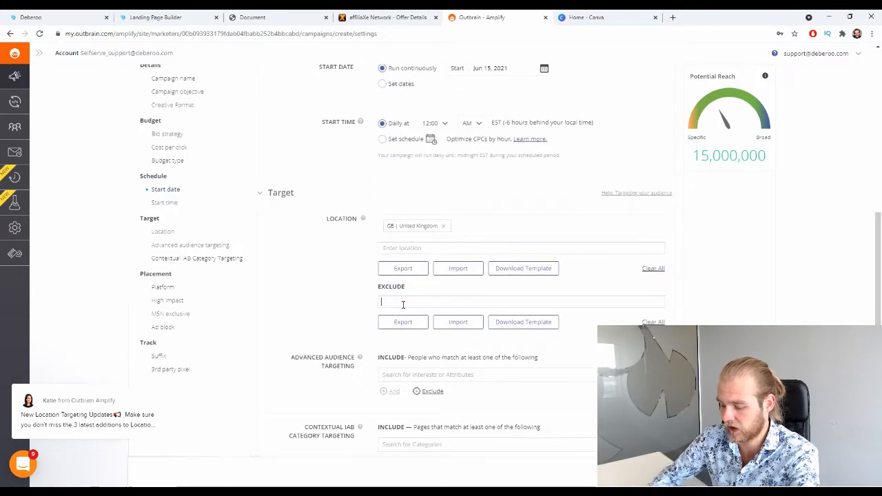
text(london)
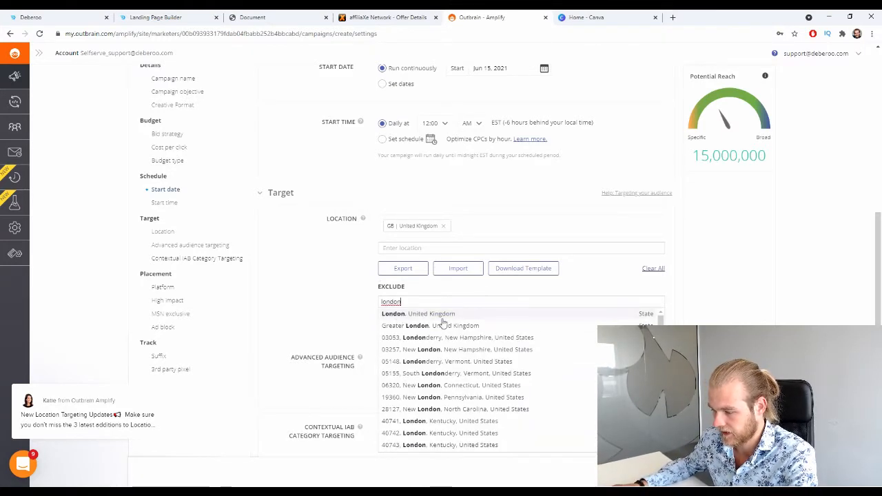
click(569, 315)
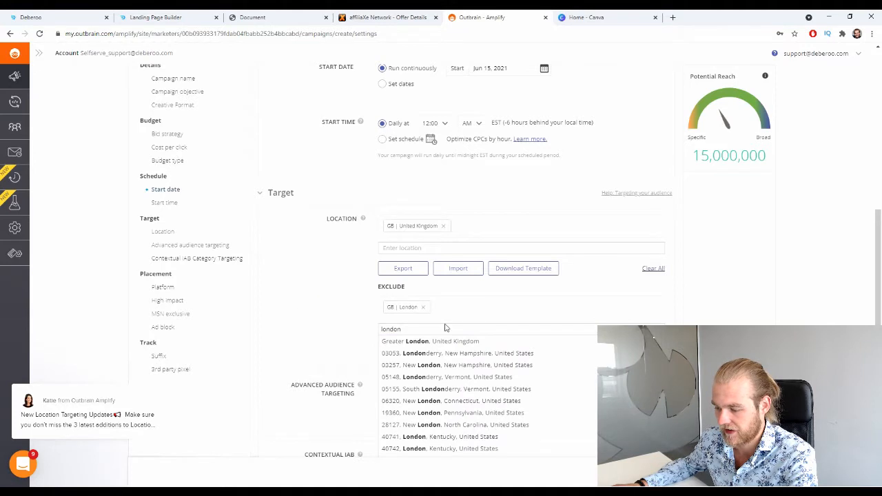
drag(409, 332, 359, 334)
key(BackSpace)
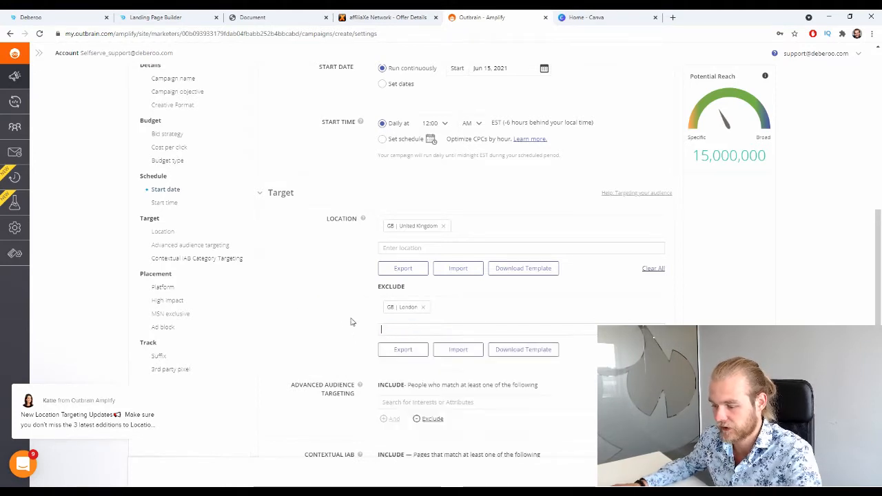
click(322, 317)
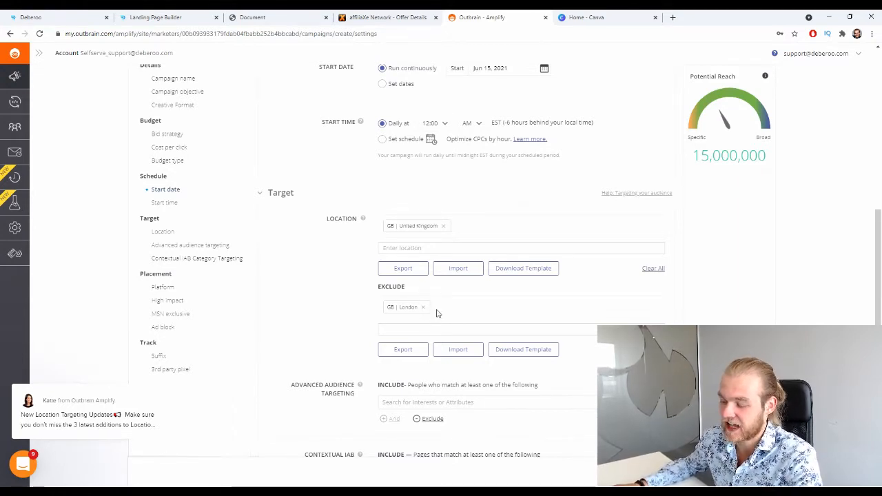
click(423, 308)
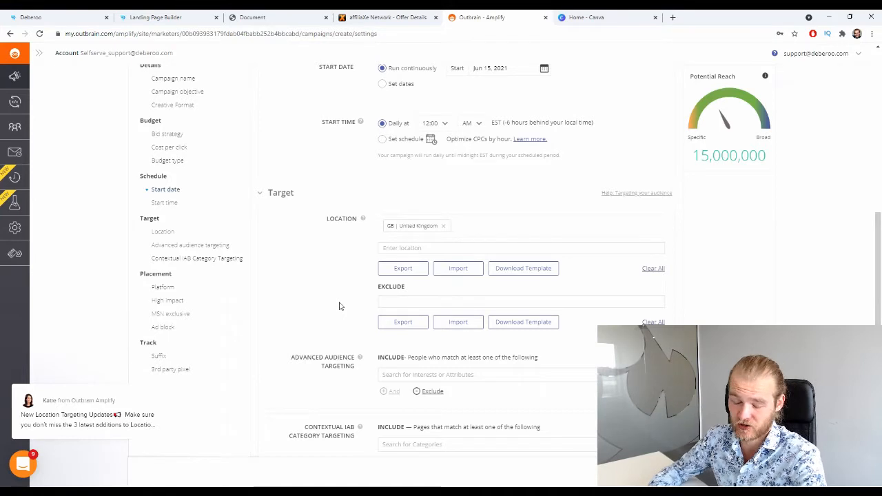
click(392, 300)
Look through the interests available for advanced audience targeting and close the list without choosing any
scroll(390, 293, down, 2)
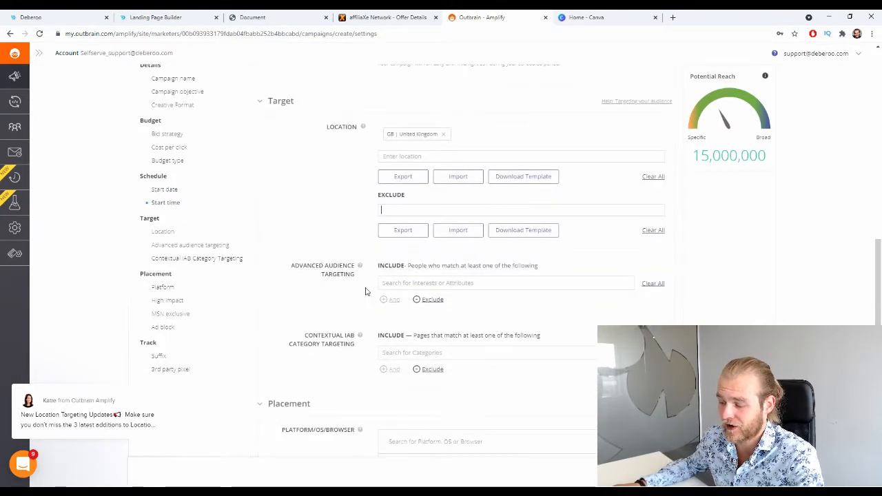
click(419, 282)
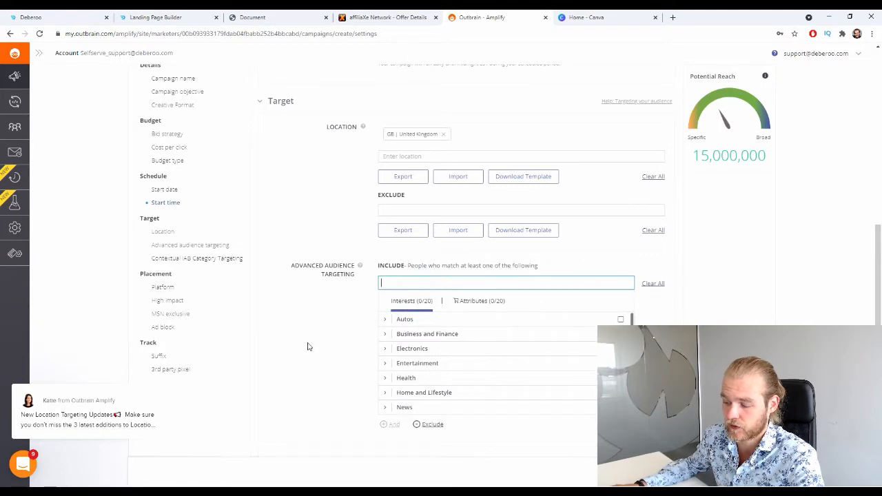
scroll(328, 332, down, 1)
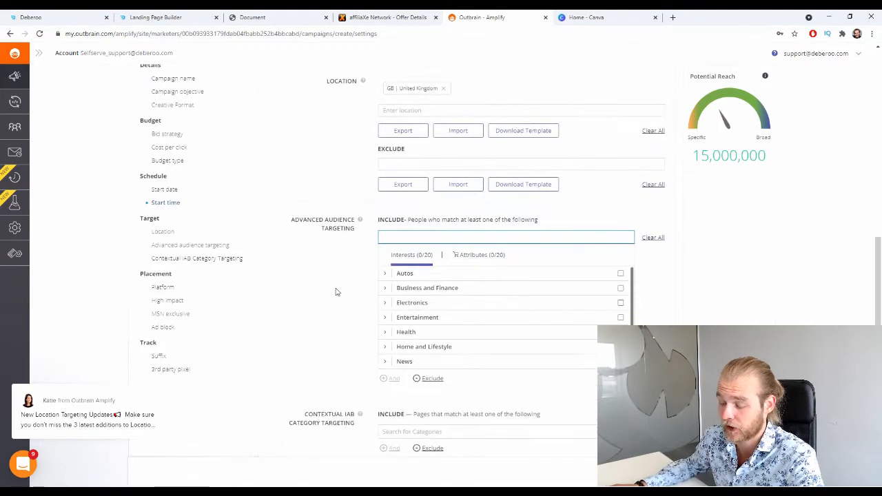
click(334, 289)
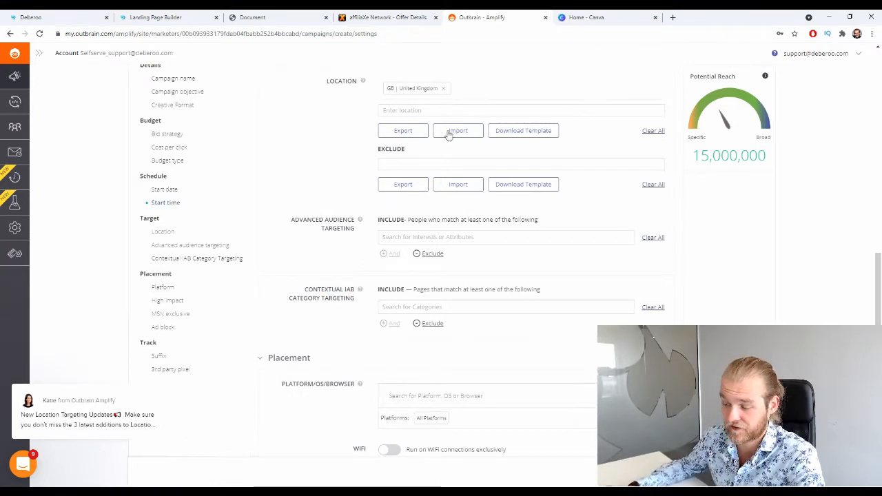
Look through the contextual IAB page categories and close the list without including any
scroll(461, 69, down, 2)
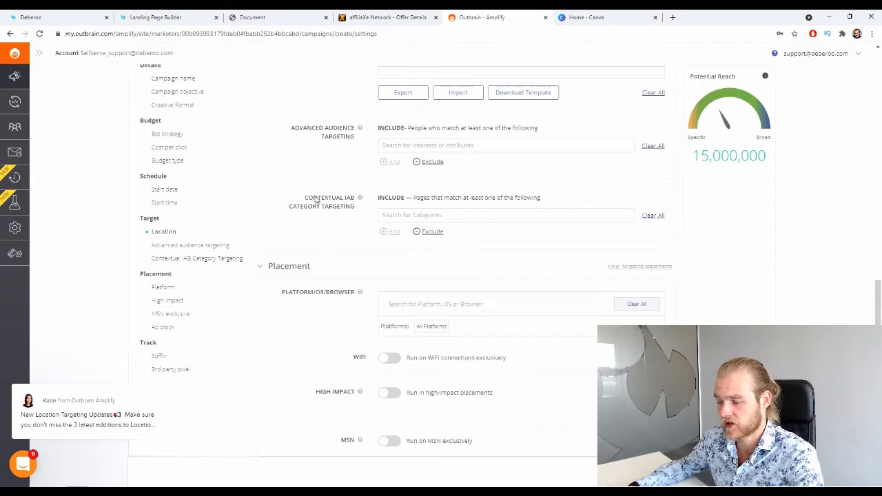
drag(315, 198, 345, 227)
click(329, 227)
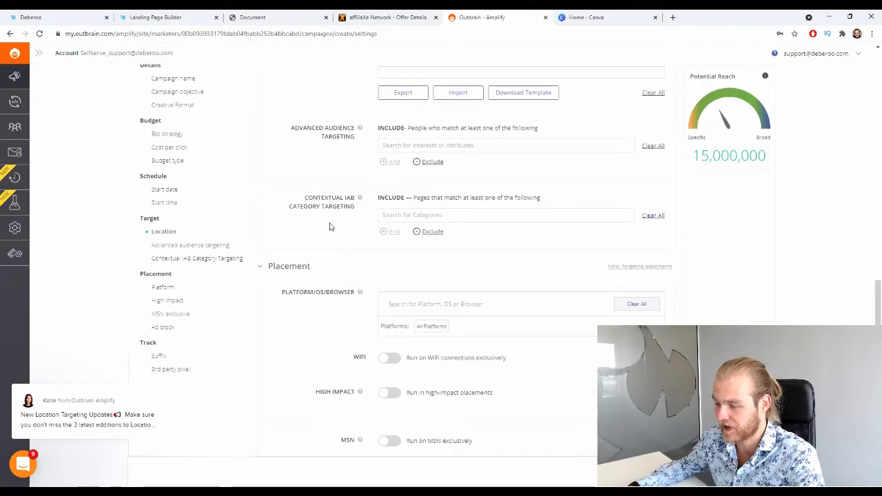
click(424, 218)
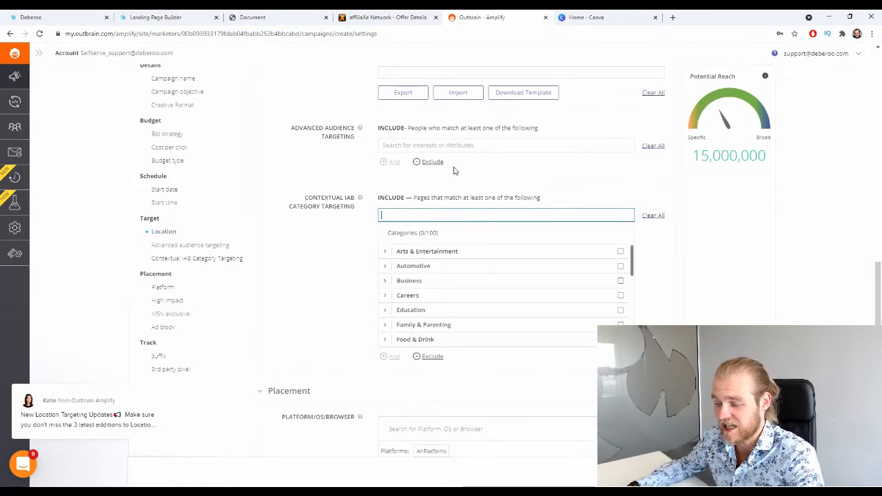
click(311, 289)
Expand the campaign's platform choices, and switch to the affiliaXe offer page to check which devices the Xwatch offer's title names
scroll(325, 248, down, 3)
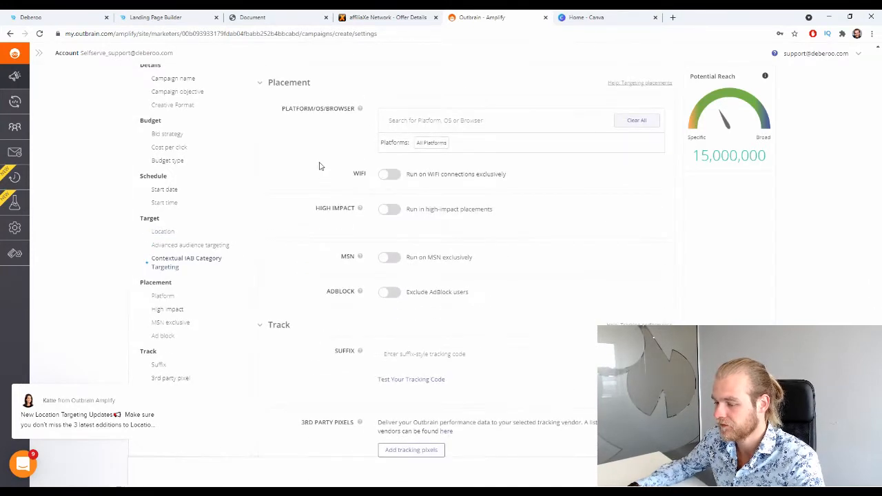
click(412, 165)
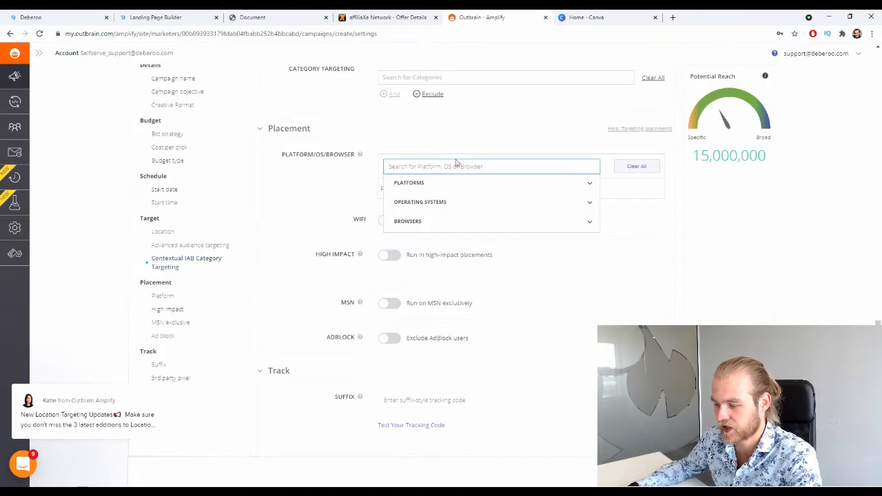
click(590, 183)
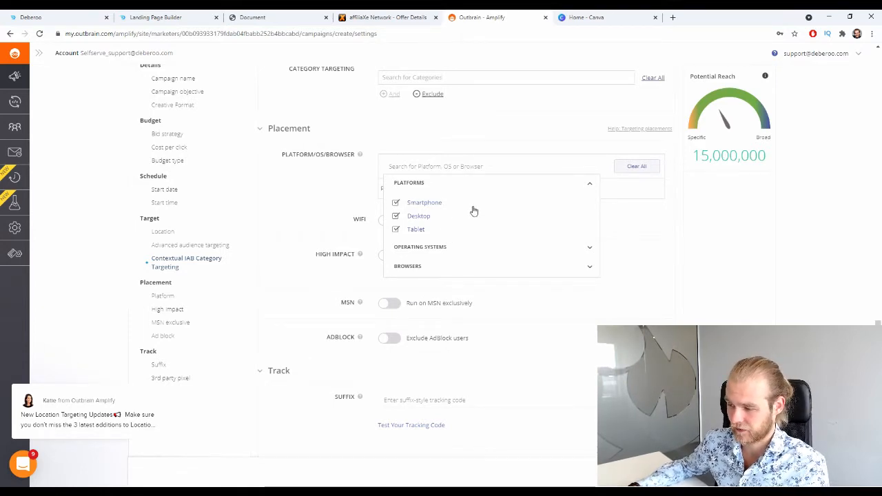
click(386, 18)
drag(217, 112, 340, 116)
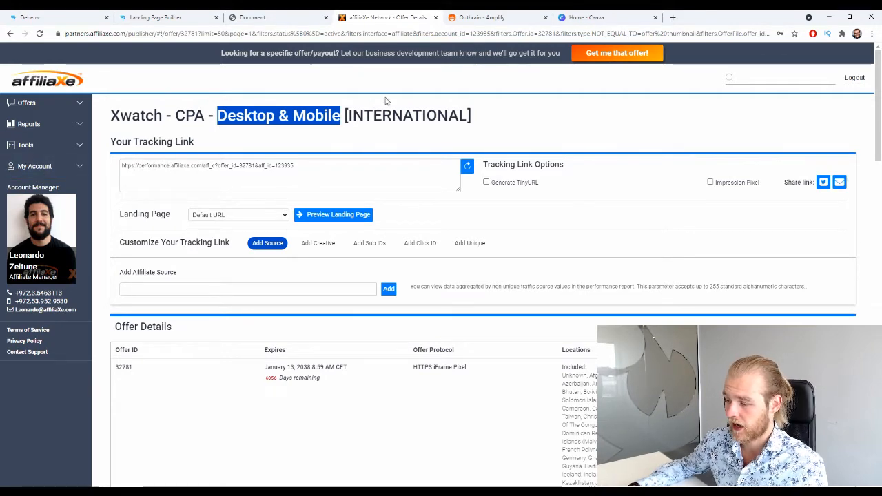
Return to Outbrain Amplify and limit the campaign's platforms to Desktop by deselecting Smartphone and Tablet
click(520, 18)
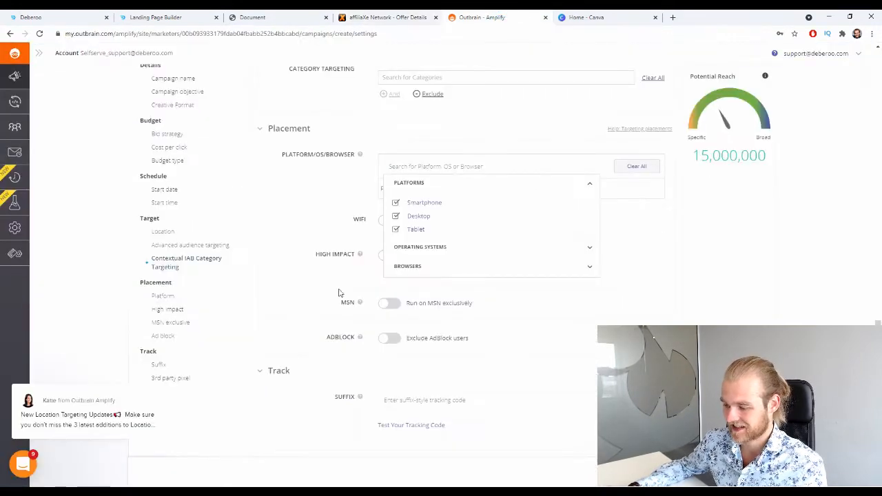
click(395, 201)
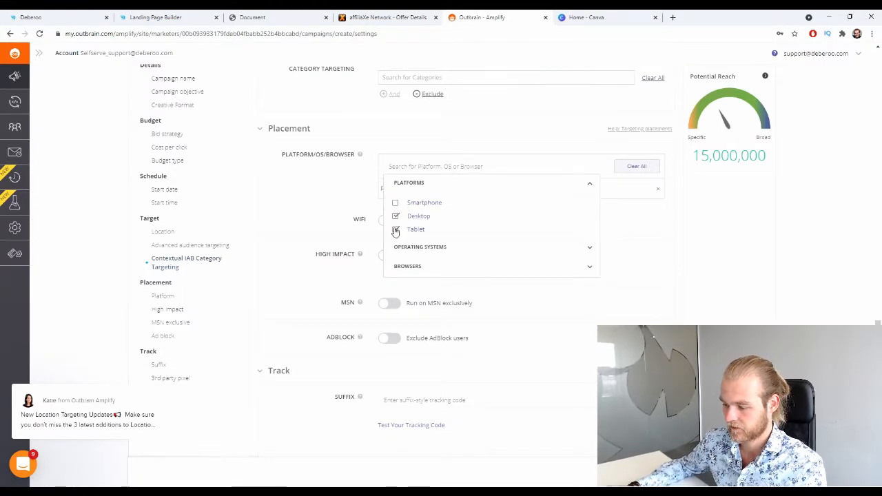
click(396, 230)
click(325, 200)
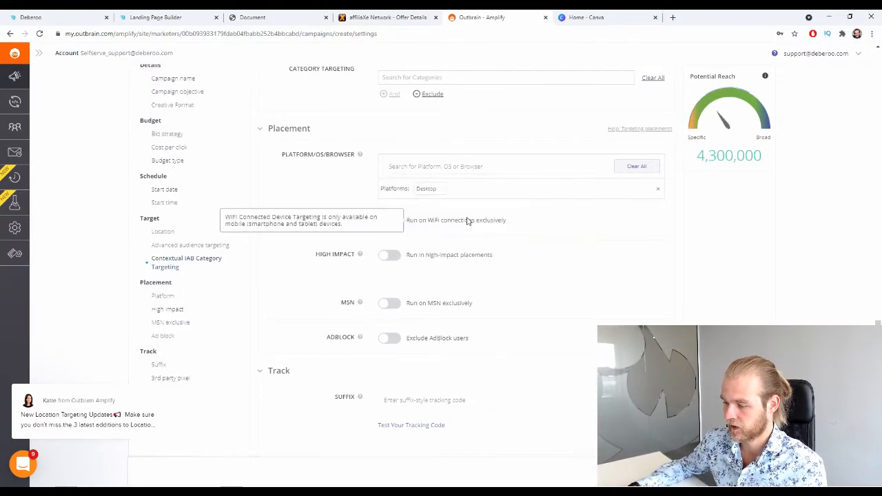
Review the operating system and browser targeting options, and close the list without selecting any
click(474, 189)
click(590, 204)
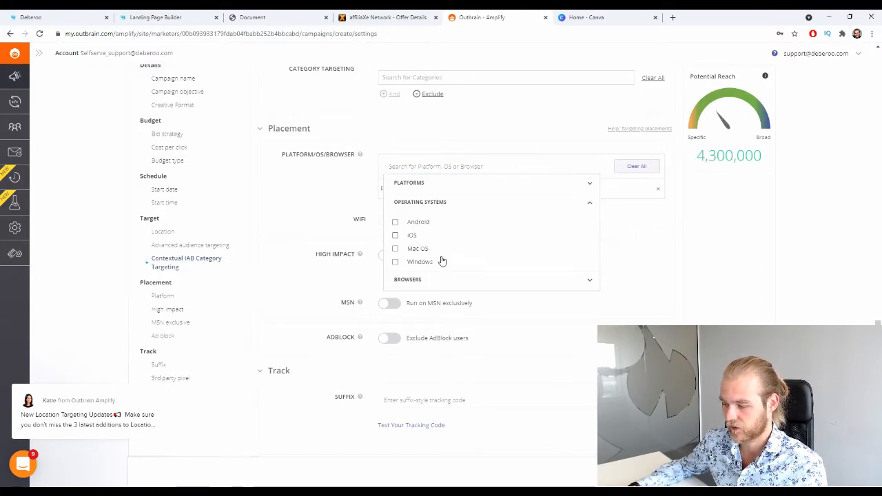
click(590, 202)
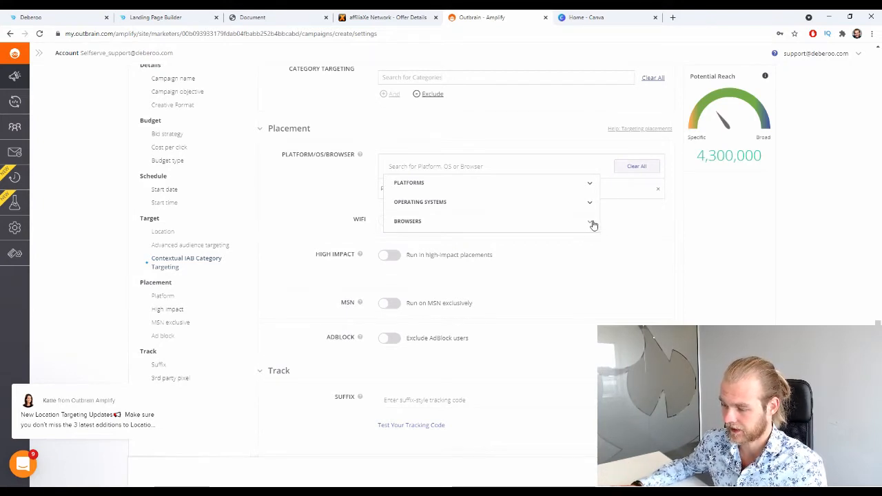
click(590, 222)
scroll(466, 252, down, 2)
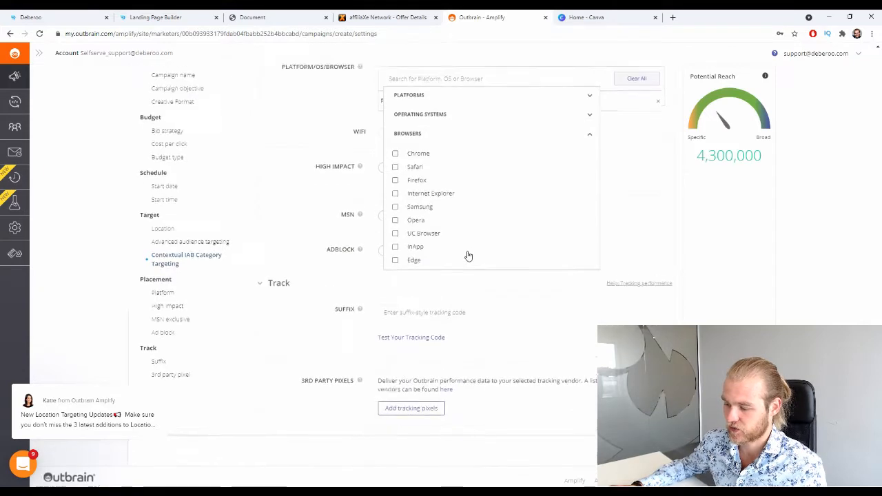
scroll(466, 252, up, 2)
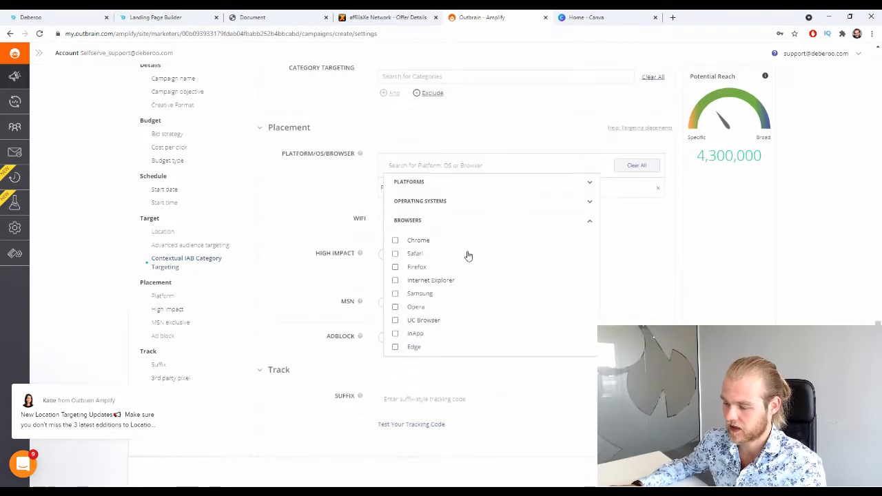
click(591, 225)
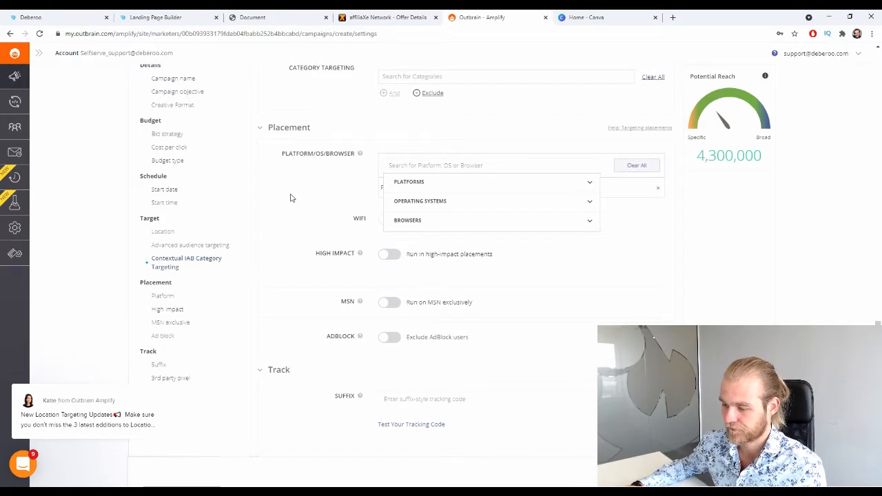
drag(296, 157, 321, 166)
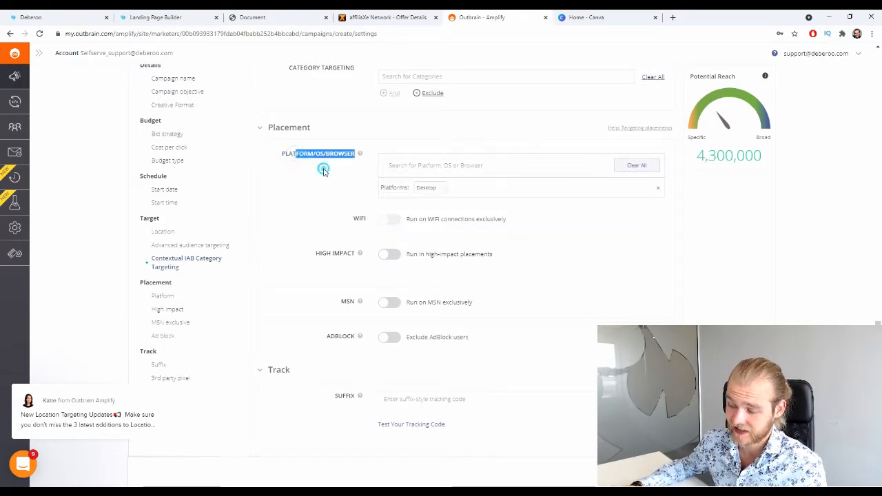
click(322, 173)
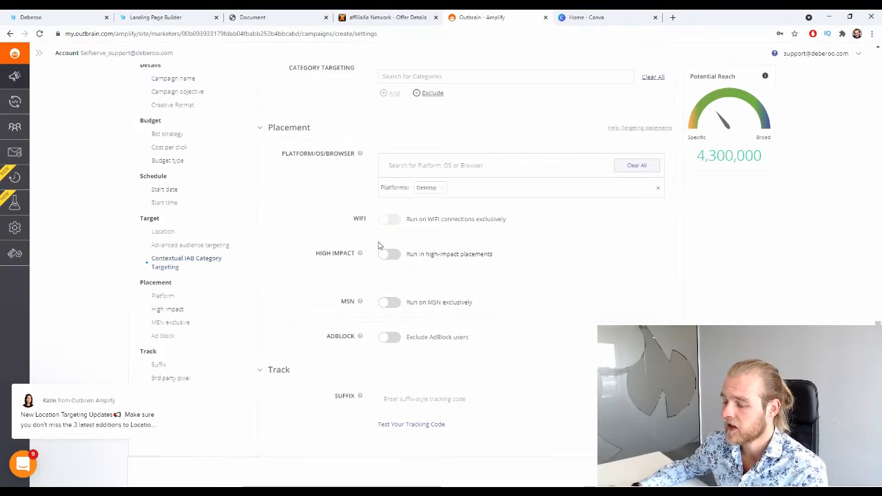
Try to turn on running exclusively on WiFi connections
drag(352, 222, 368, 224)
click(328, 231)
click(399, 220)
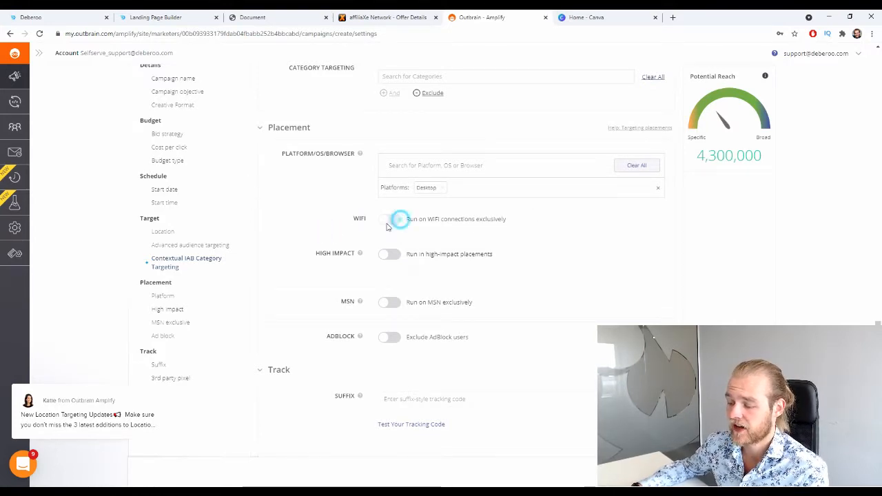
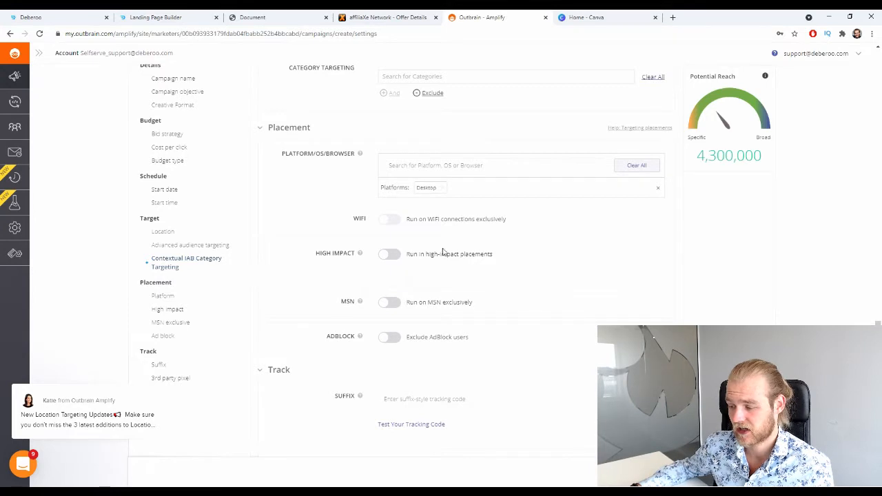
Try running in high-impact placements and switch the option off again
scroll(568, 237, down, 1)
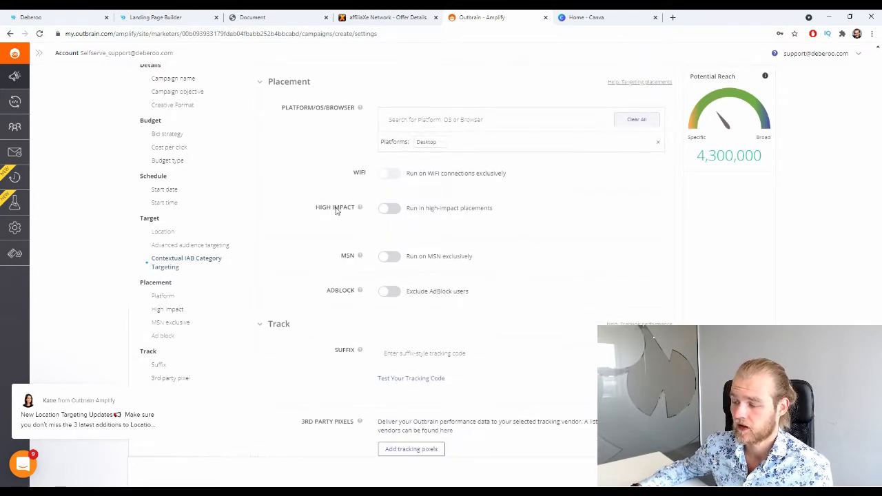
drag(312, 210, 364, 217)
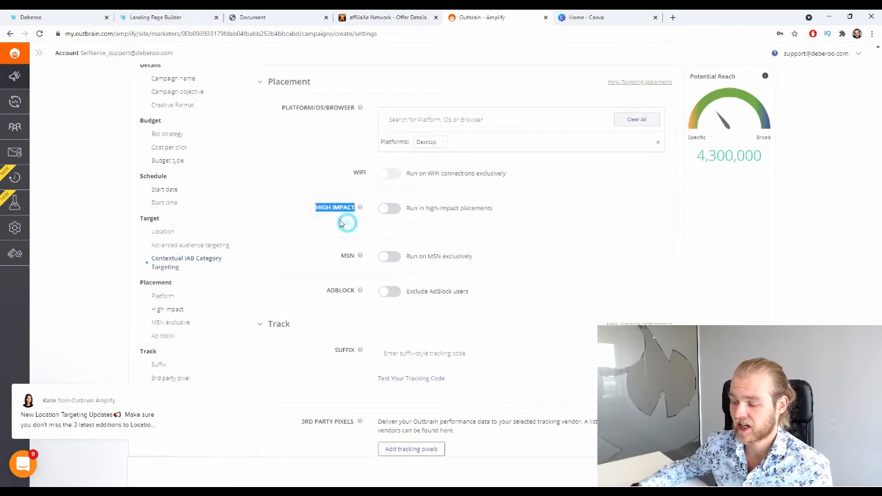
click(326, 215)
click(389, 208)
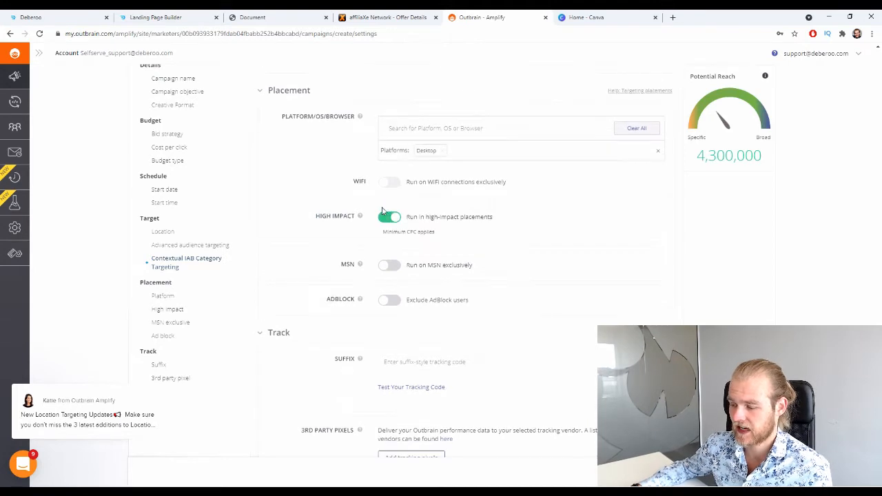
drag(402, 233, 466, 237)
click(478, 236)
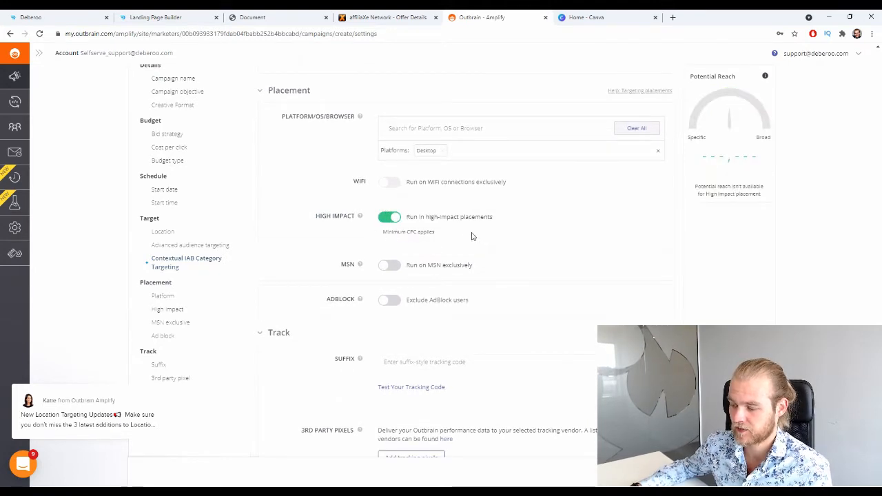
click(392, 221)
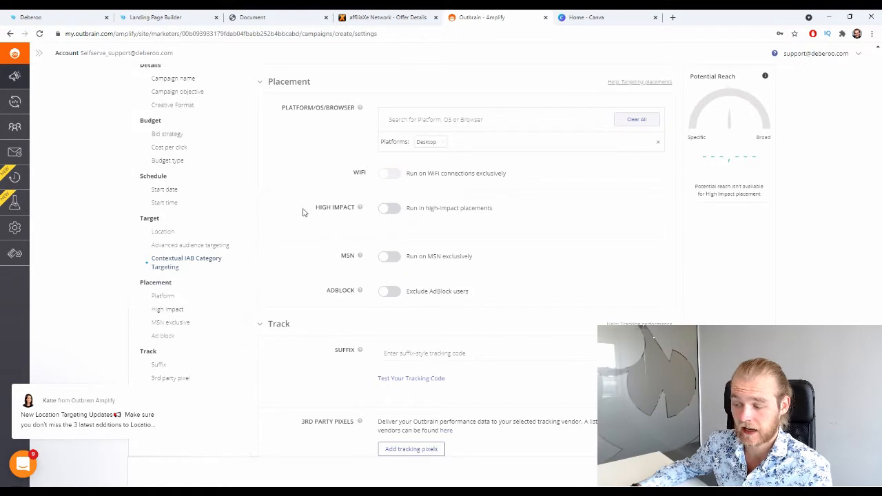
Leave the tracking suffix and third-party pixels unset, save the campaign settings and acknowledge the conversion pixel note to continue to the content
scroll(542, 221, down, 1)
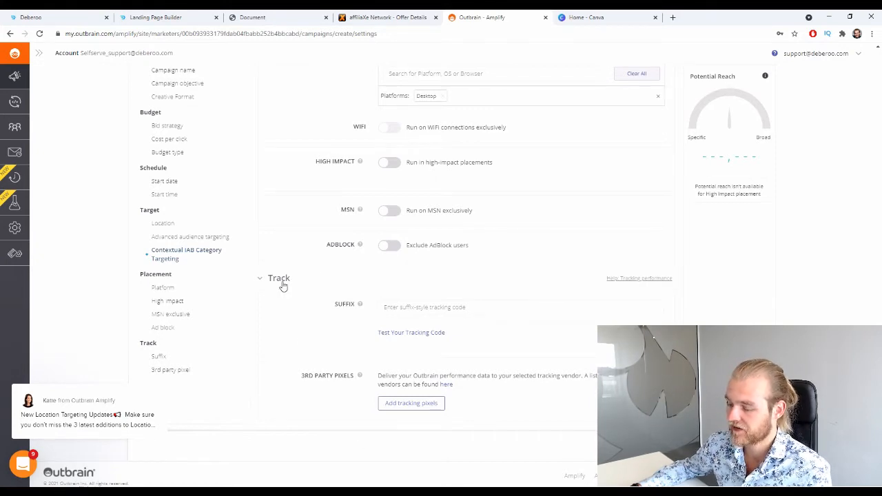
double_click(338, 307)
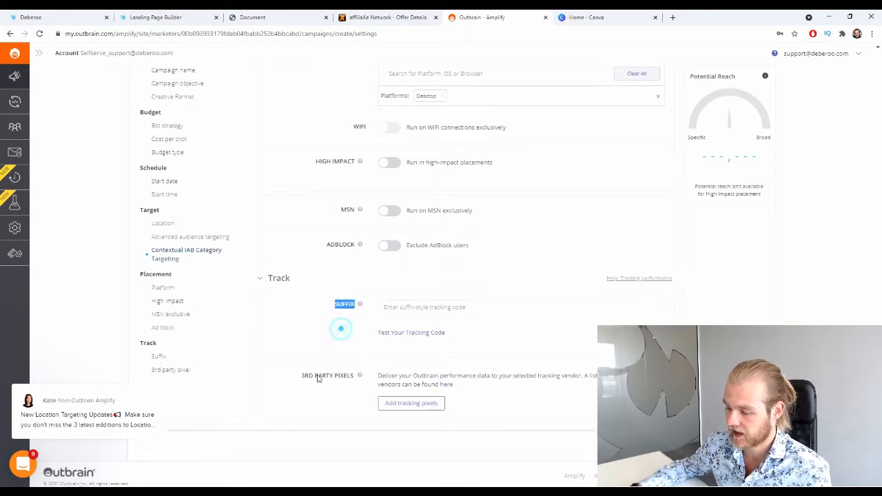
drag(298, 377, 338, 379)
click(323, 347)
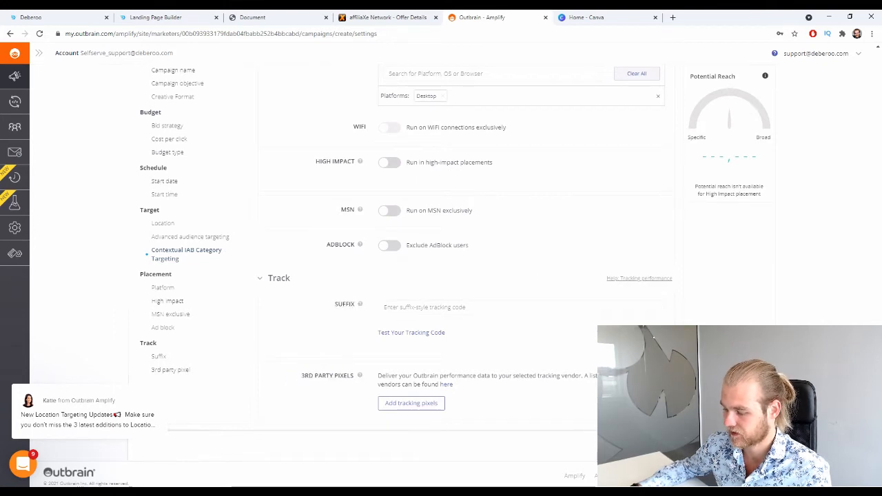
click(648, 447)
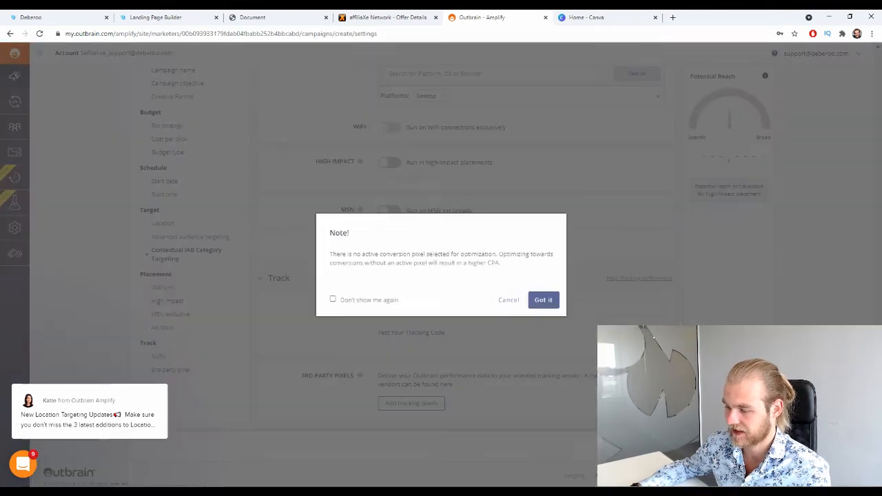
click(544, 300)
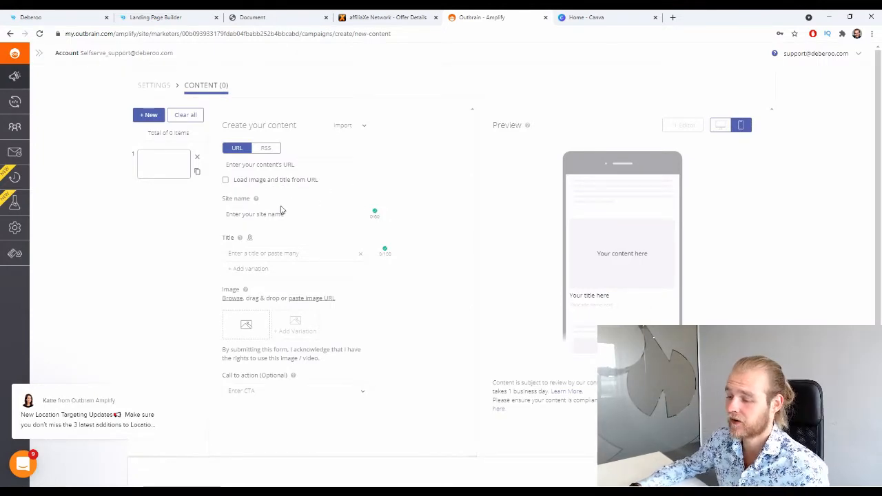
Paste the campaign tracking link as the content's URL and check the smartwatch advertorial landing page before returning to Outbrain Amplify
click(255, 164)
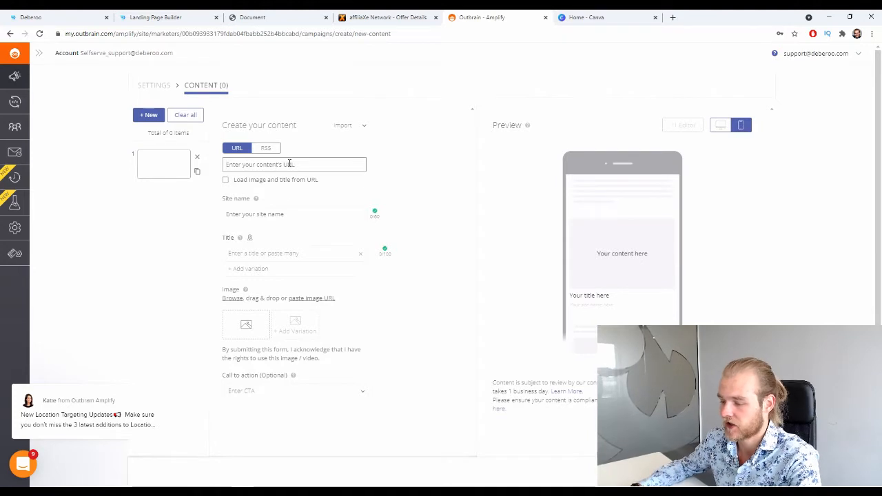
key(ctrl+v)
drag(273, 163, 201, 167)
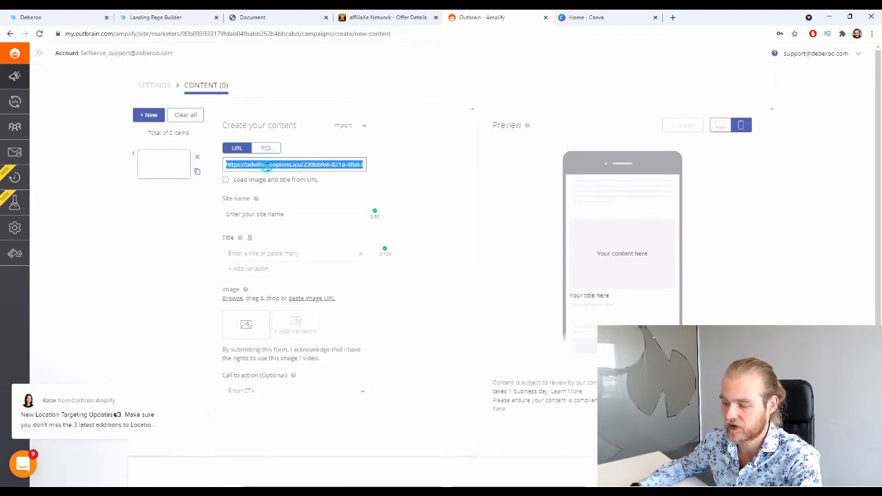
drag(276, 165, 422, 177)
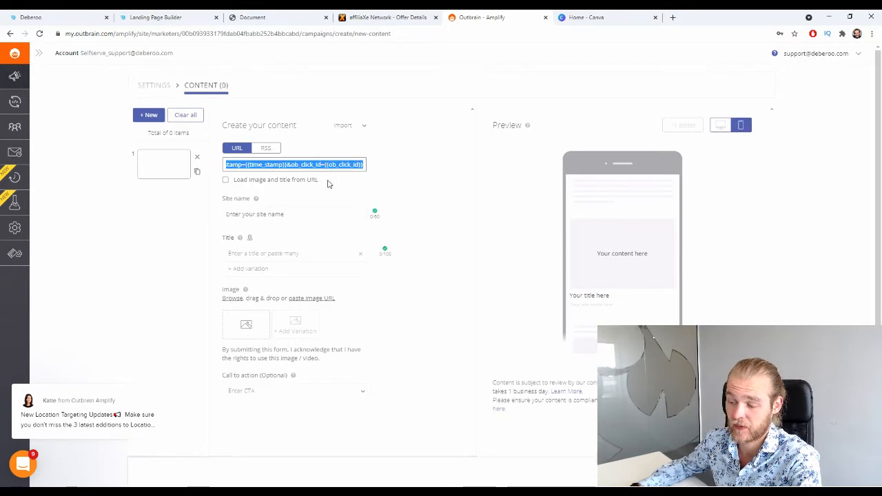
click(321, 215)
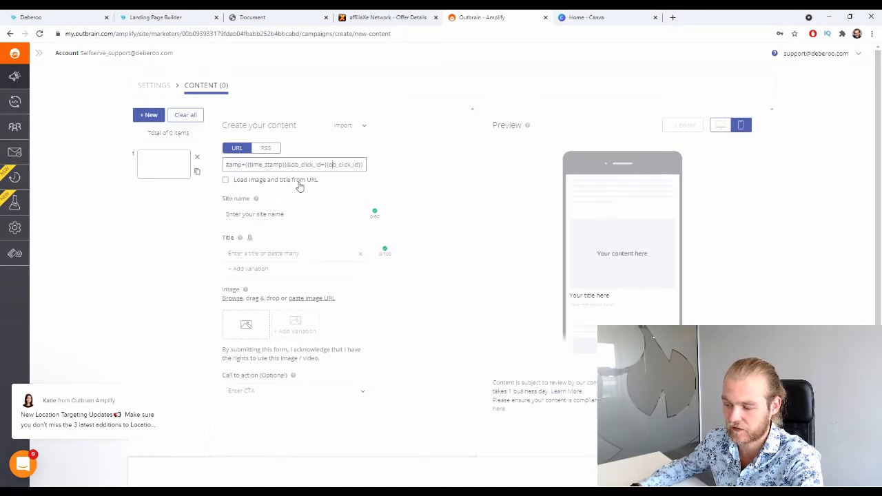
click(279, 15)
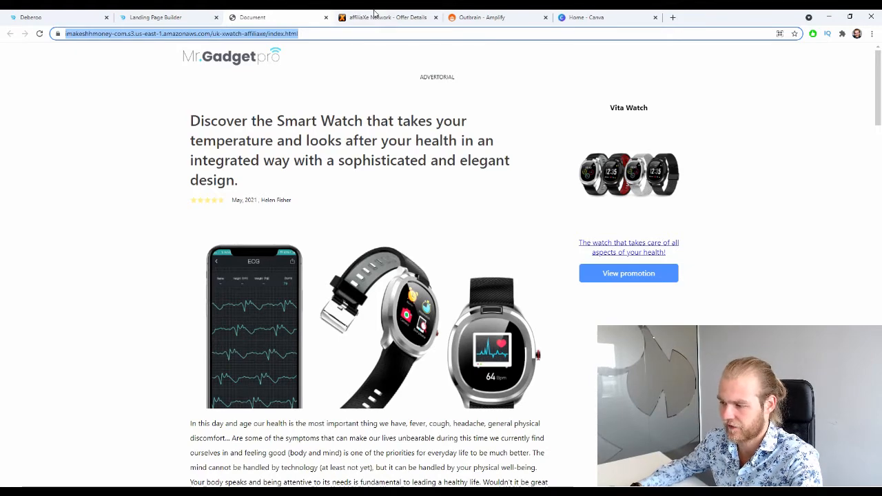
click(524, 17)
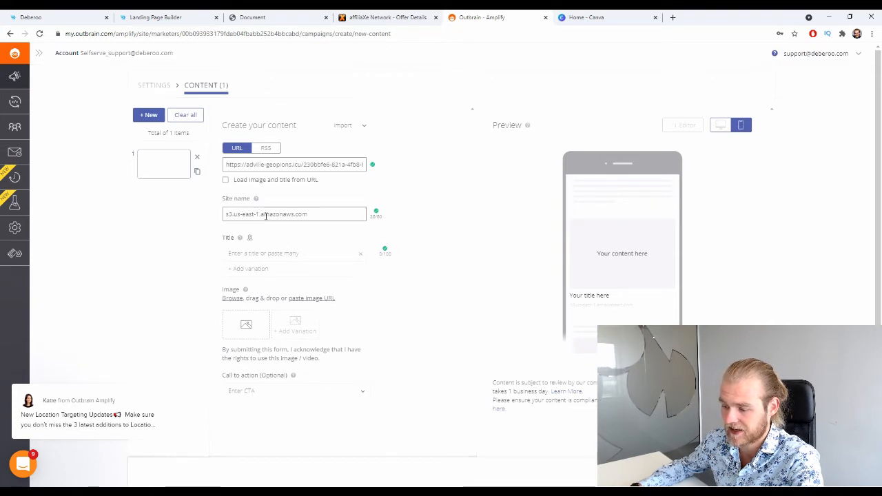
Replace the site name with gadget-pioneer.com and check it in the ad preview
click(254, 214)
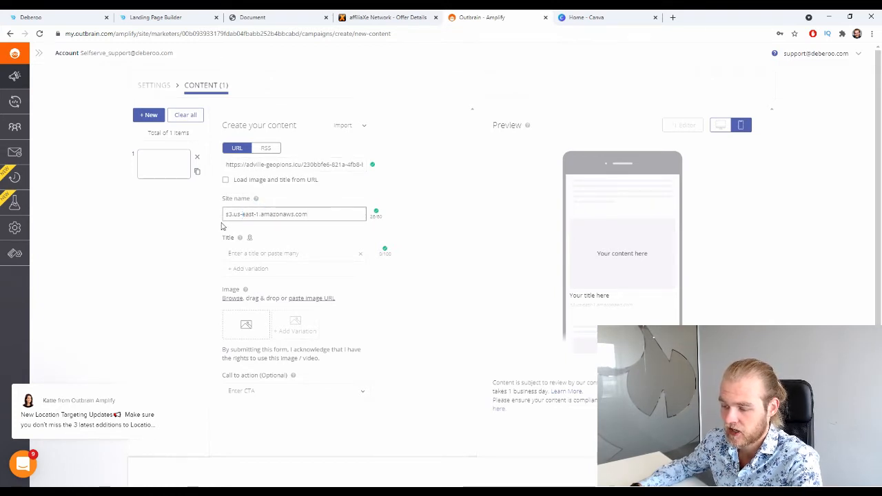
double_click(232, 213)
click(331, 214)
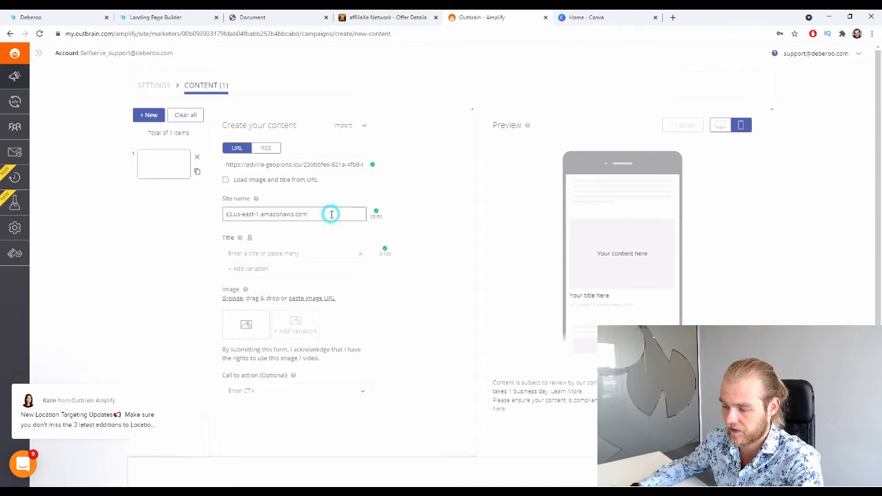
key(ctrl+a)
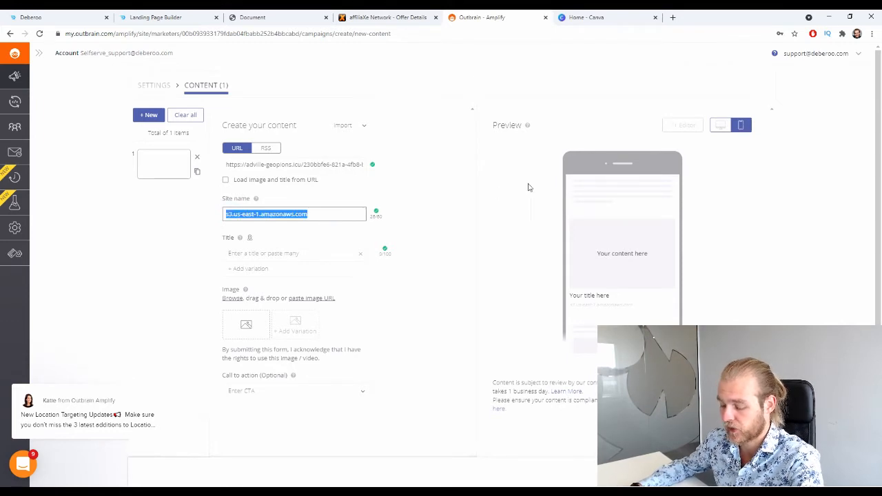
text(gad)
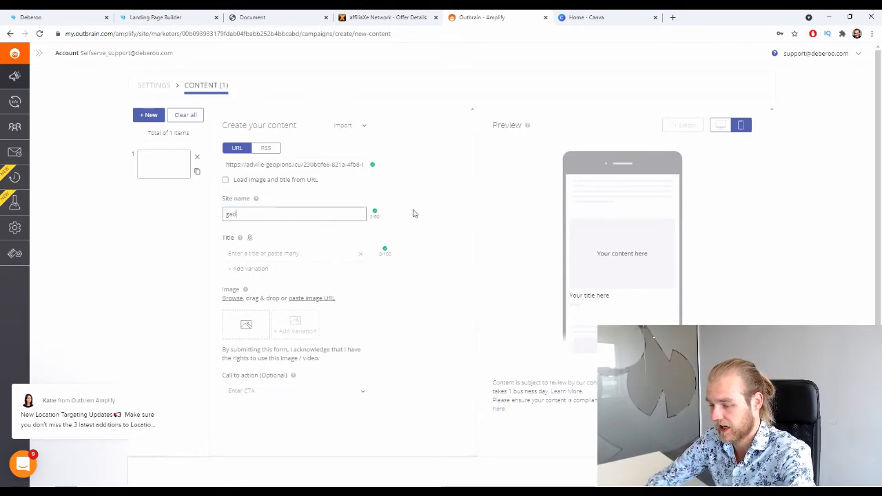
text(get-)
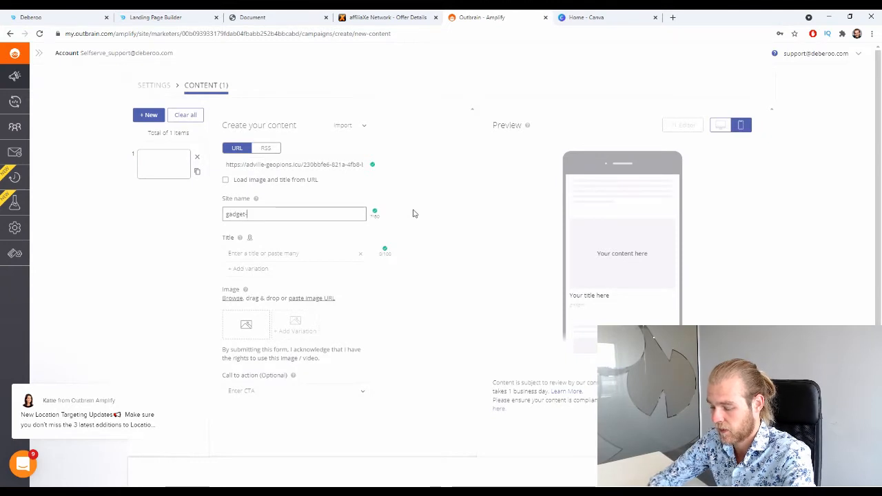
text(pioneer.com)
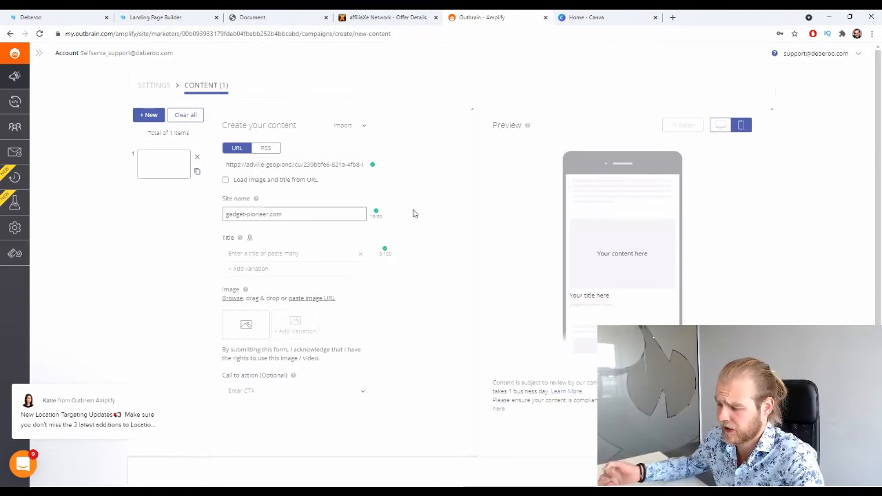
click(396, 261)
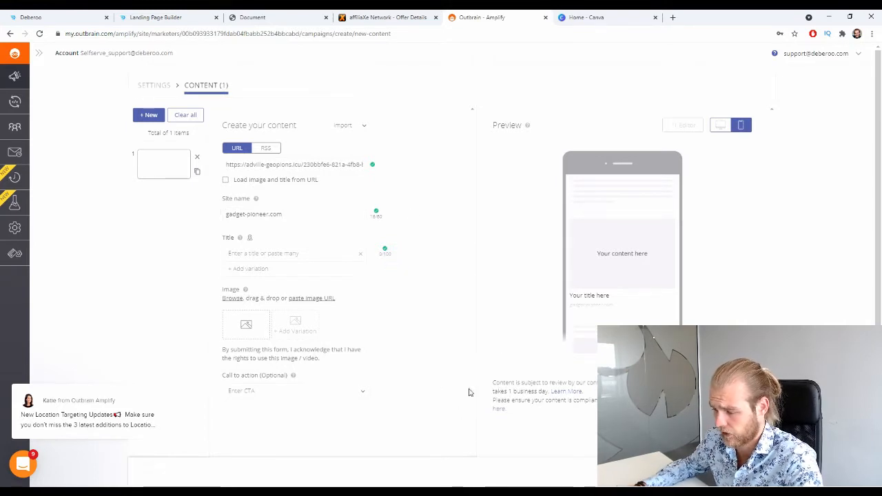
drag(616, 307, 568, 312)
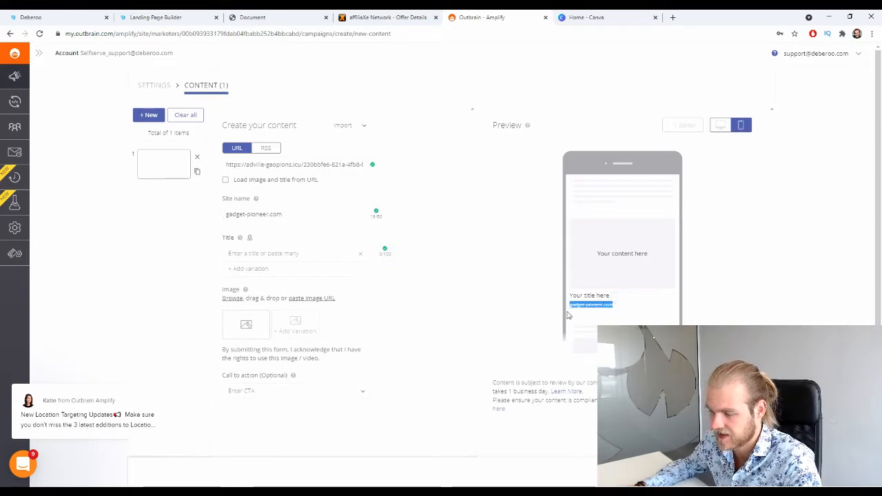
click(418, 348)
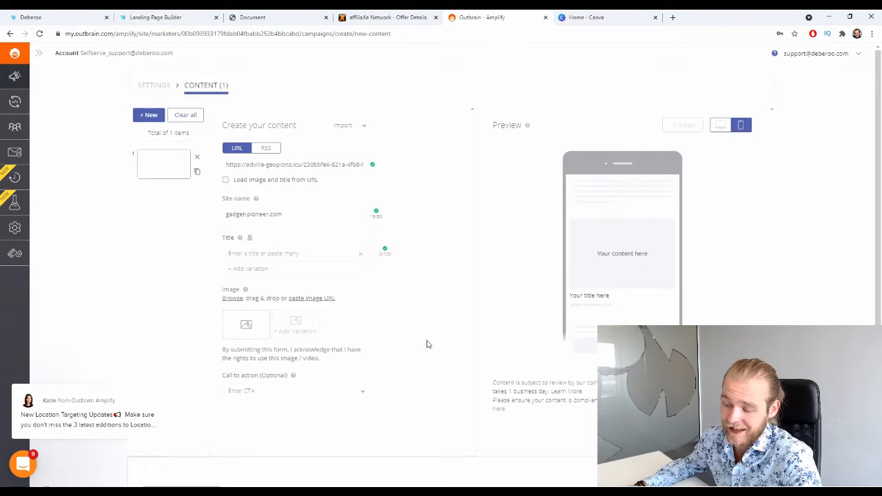
drag(246, 165, 325, 165)
click(513, 219)
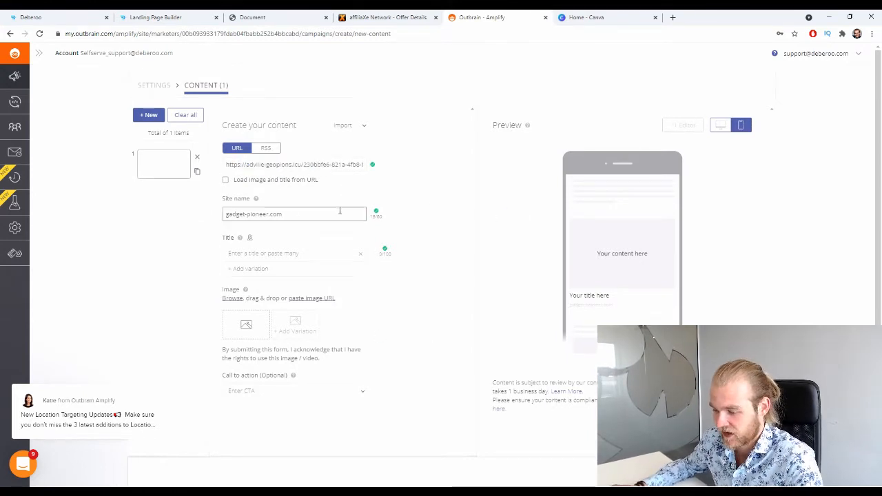
Enter the ad title "SmartWatch Will Help Improve Your Health. Now Up to 50% Off!"
scroll(318, 217, down, 1)
click(290, 222)
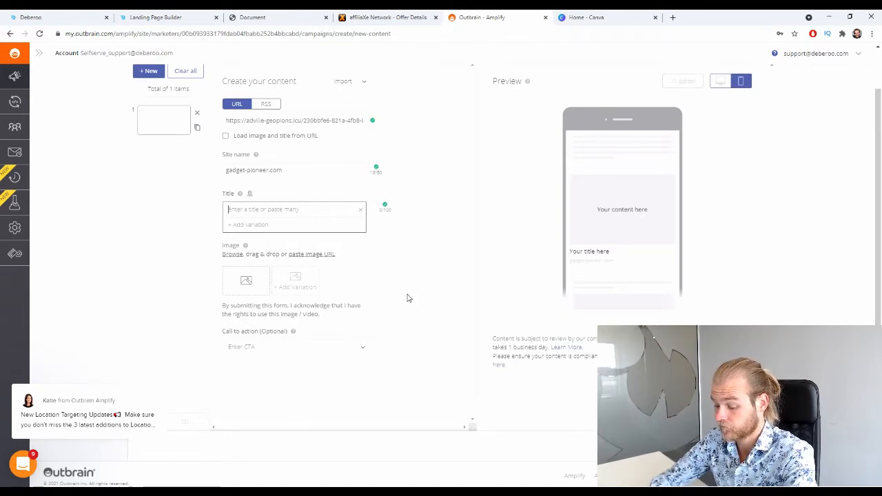
text(SmartWat)
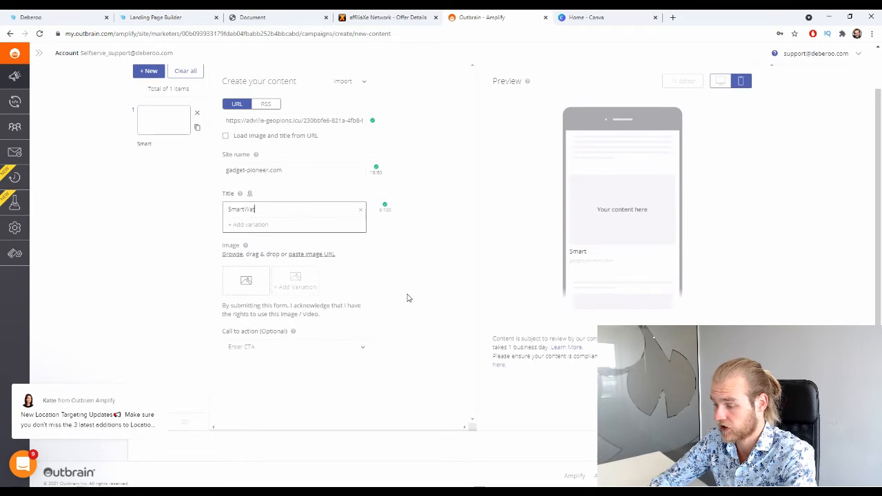
text(ch Will hel)
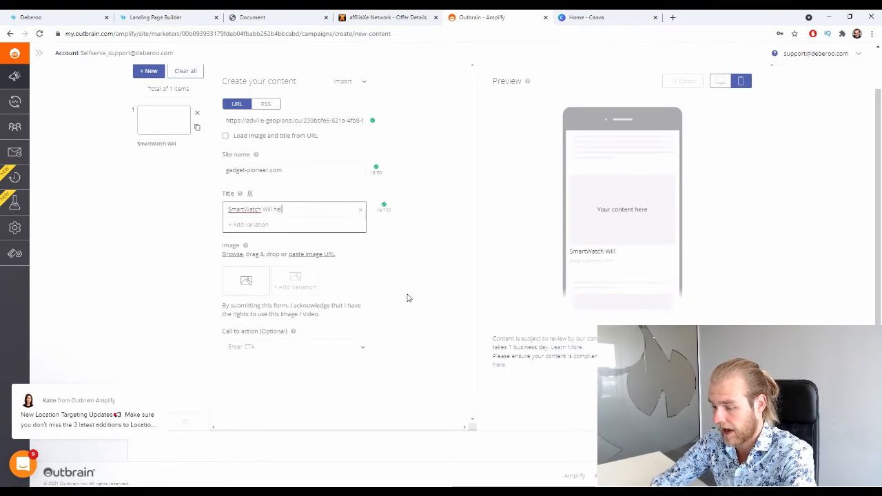
text(p your )
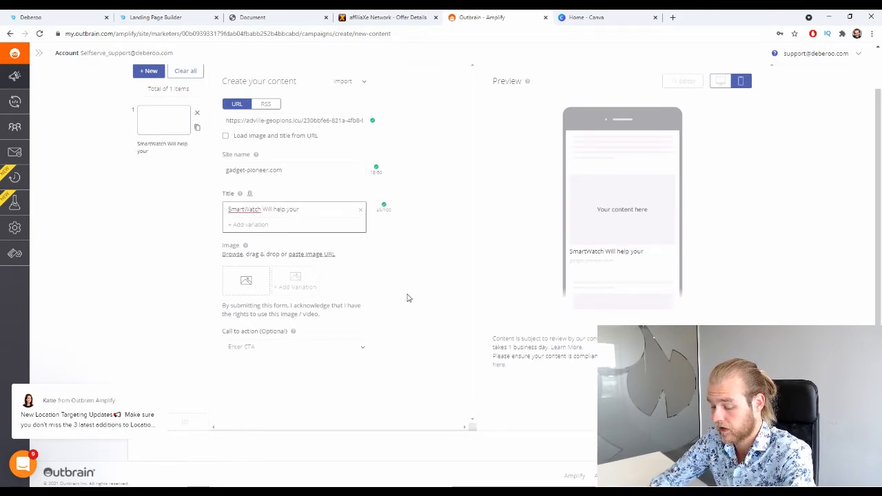
text(health)
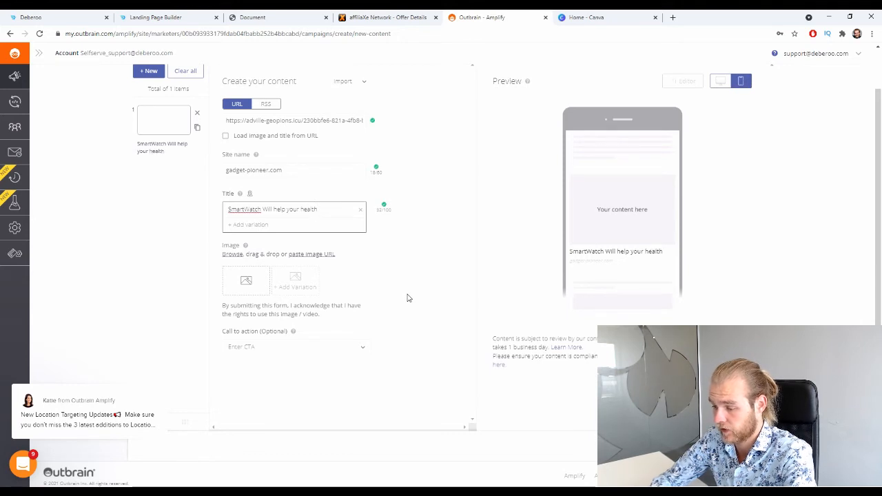
text(Helpo )
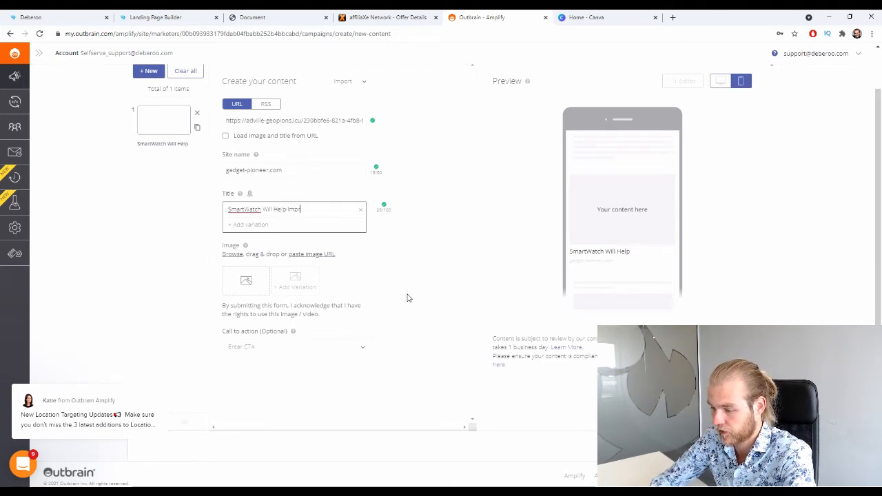
text(ove Your H)
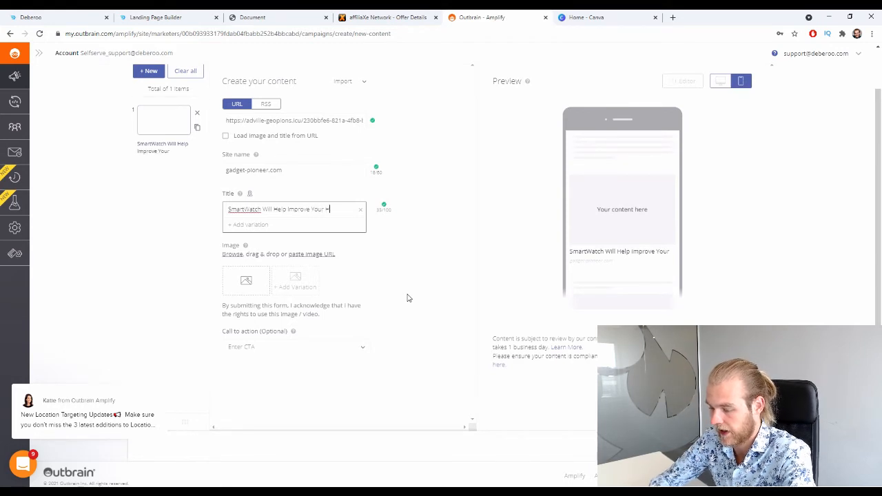
text(ealth )
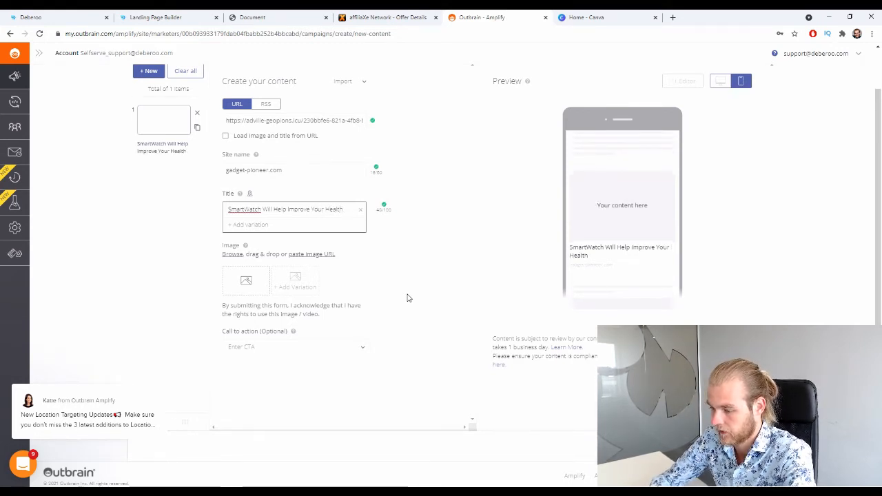
text(. Now Up to 50)
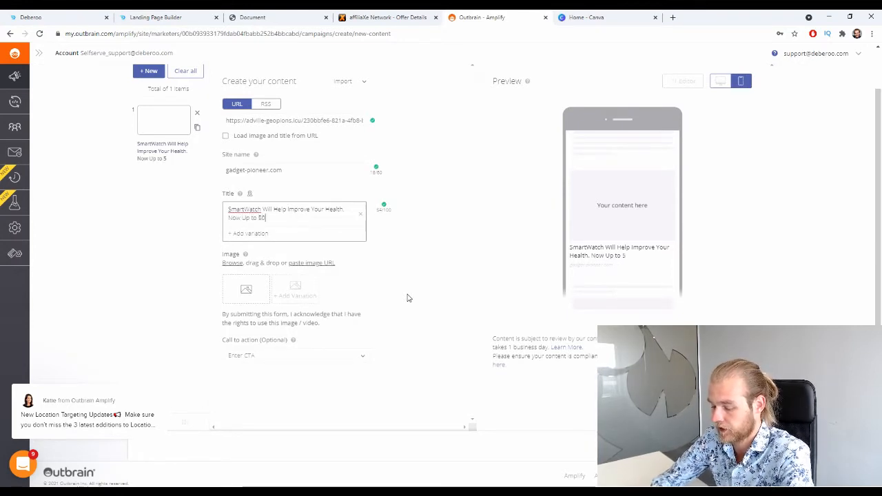
text(% O)
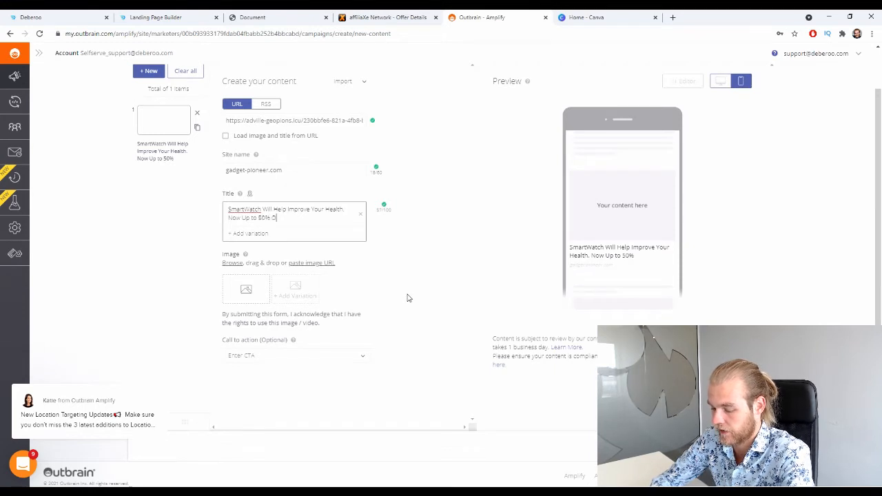
text(ff!)
click(395, 274)
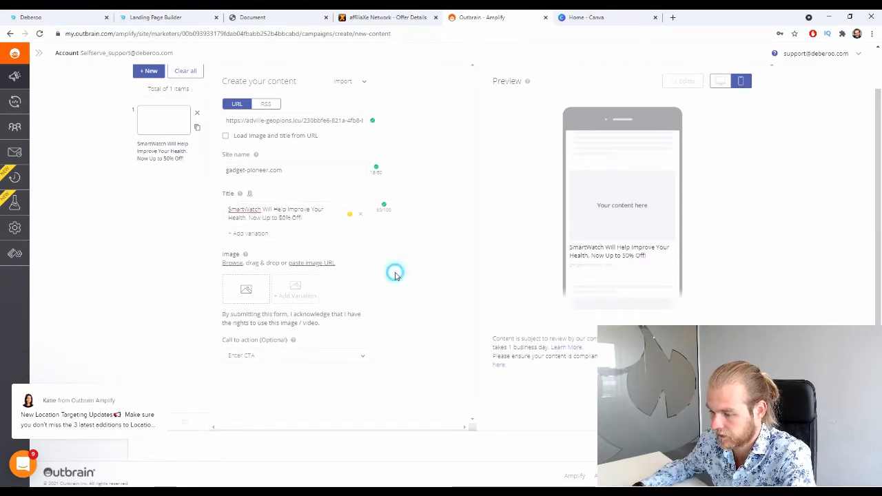
Try adding a second title variation and remove the empty entry again
click(244, 233)
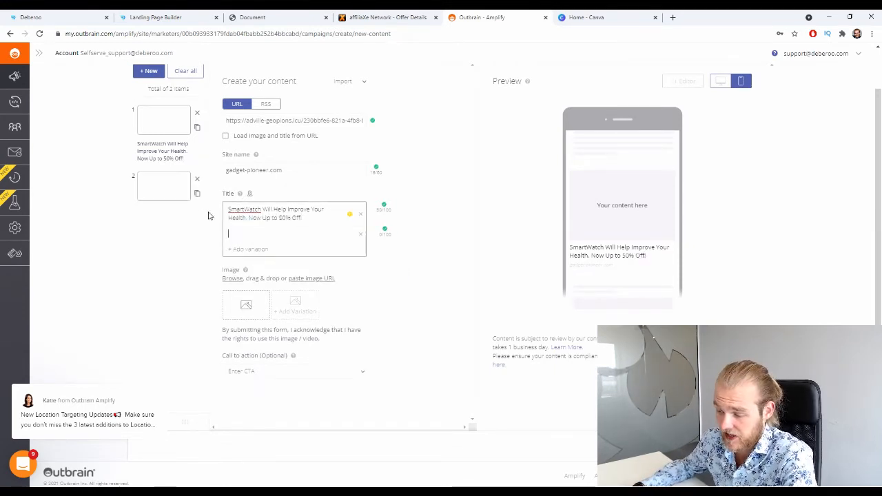
click(358, 238)
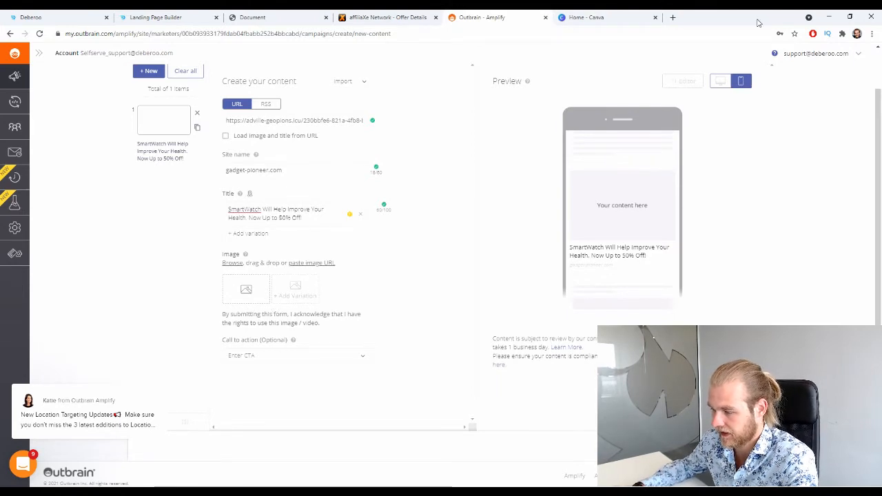
Switch to Canva and create a new design at the recent custom size of 1200 x 900 px
click(620, 15)
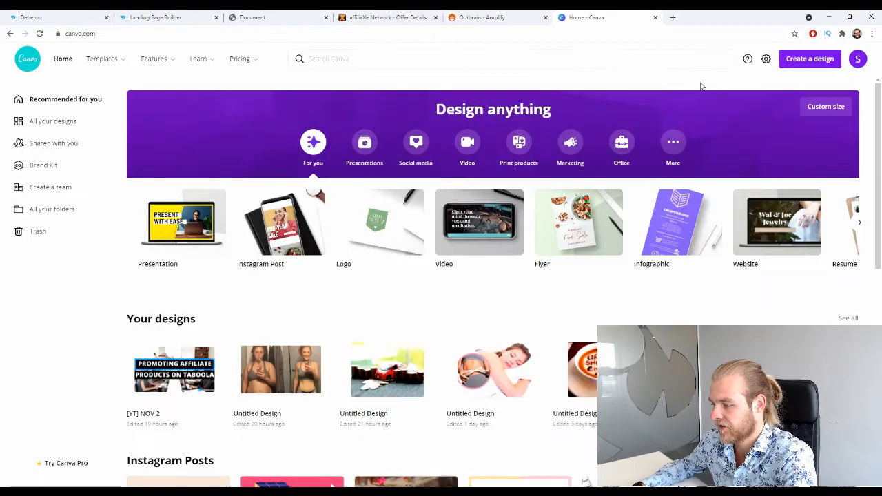
click(793, 61)
click(759, 303)
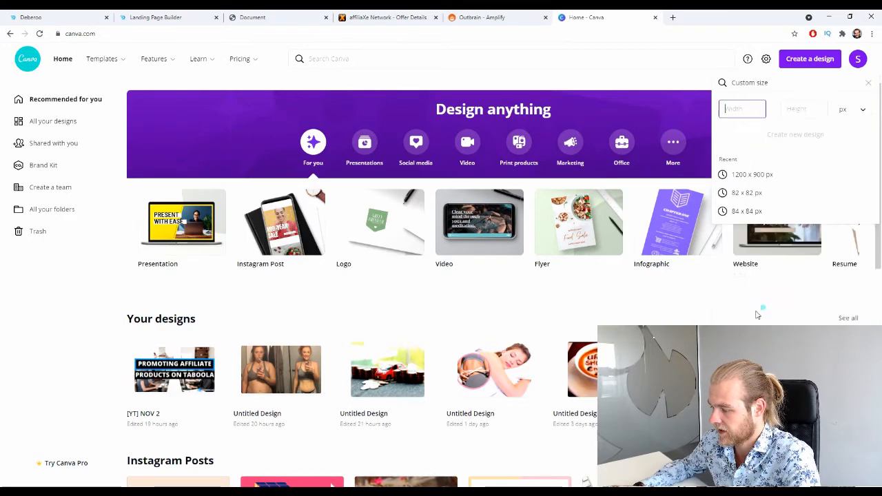
click(760, 173)
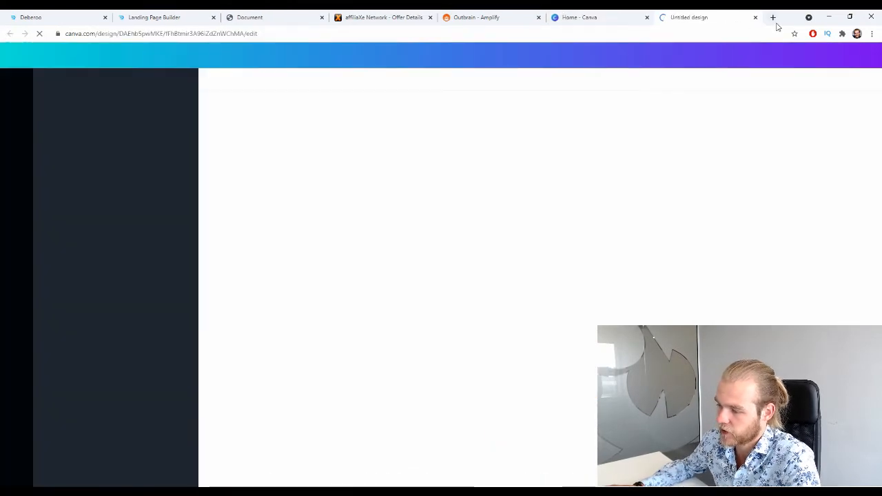
Search Google Images for "smartwatch" in a new browser tab and browse the pictures for ad material
click(774, 18)
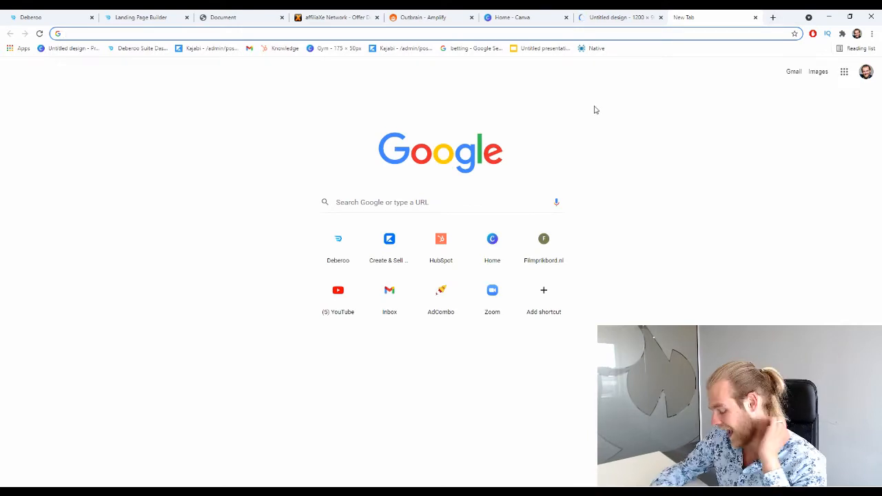
text(smartwatch)
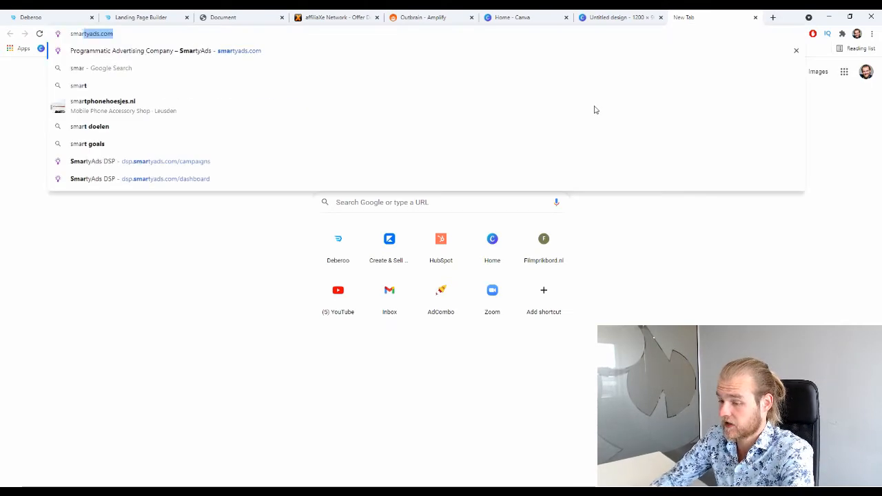
key(Return)
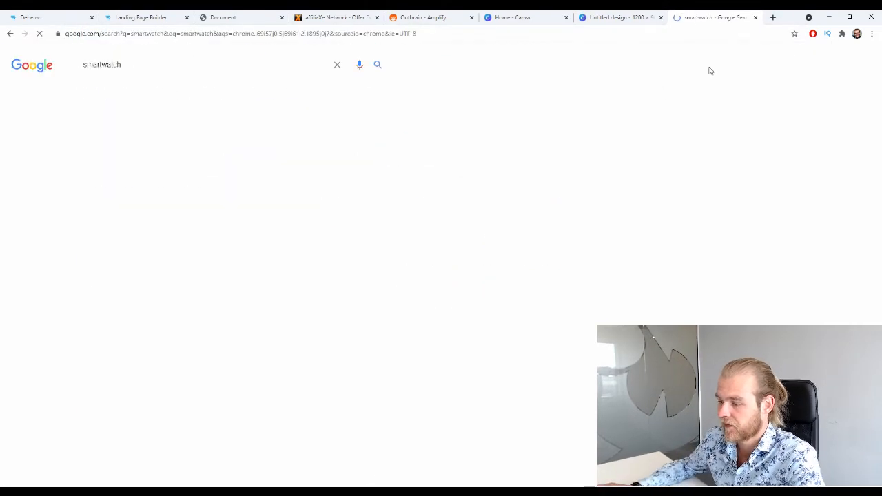
click(196, 93)
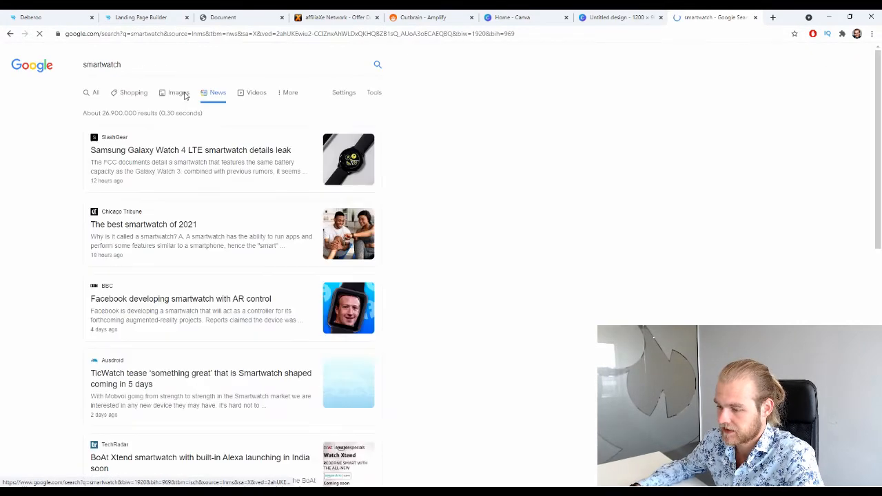
click(179, 91)
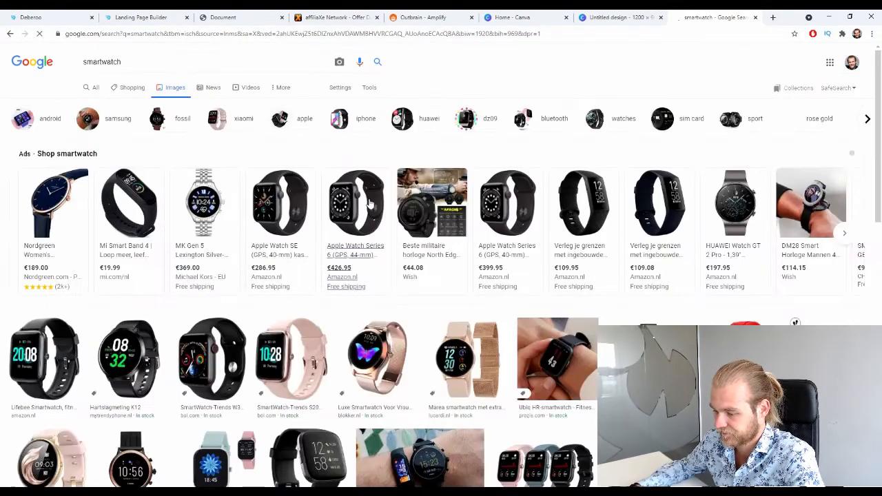
scroll(372, 205, down, 8)
scroll(372, 205, down, 15)
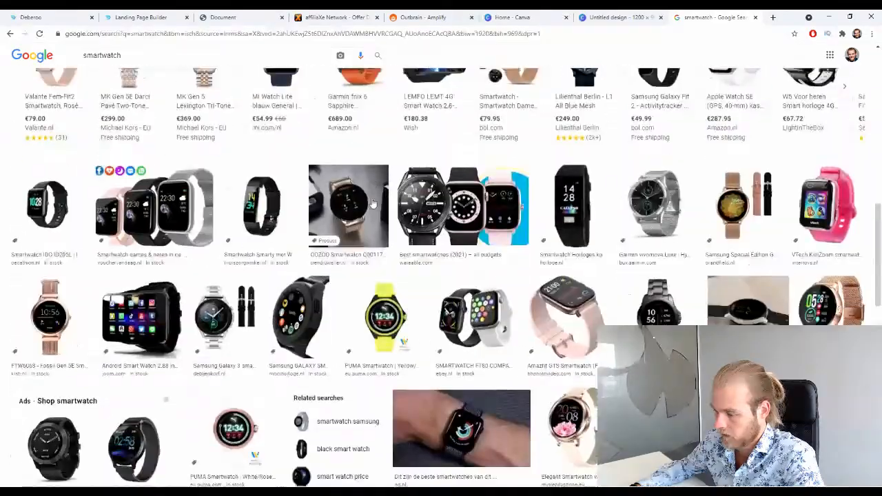
scroll(375, 194, up, 7)
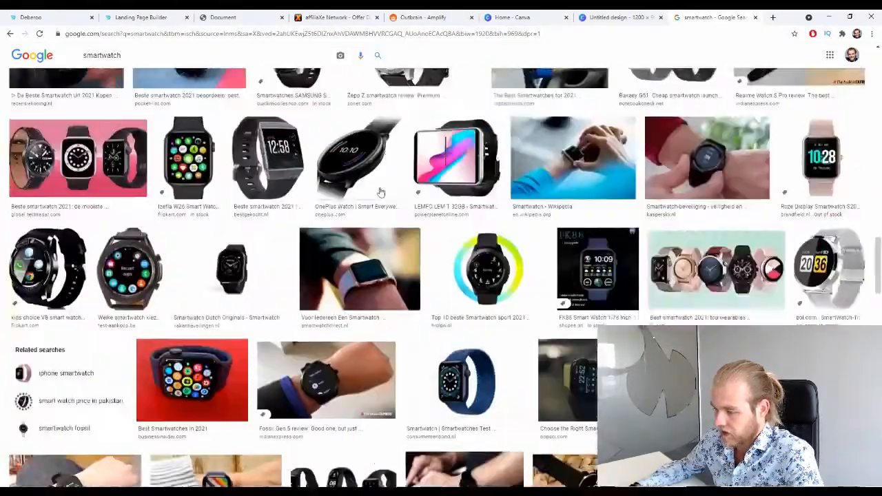
scroll(288, 186, down, 3)
scroll(288, 186, down, 10)
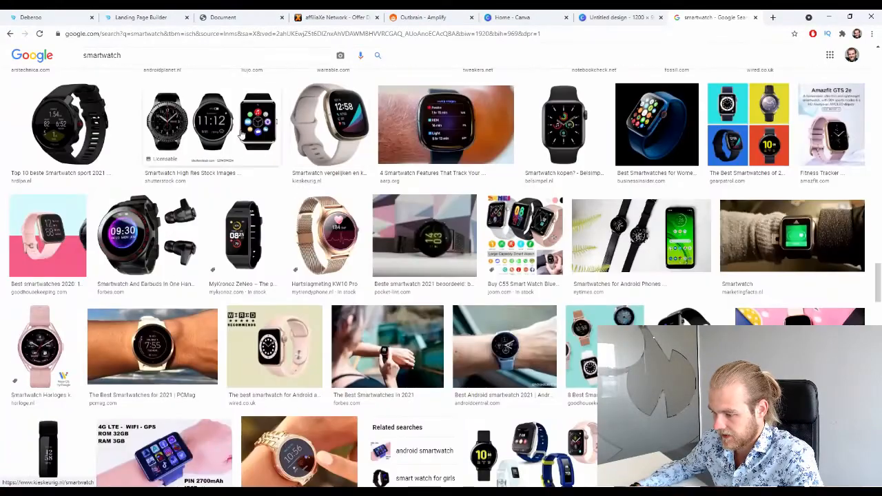
Change the image search to "someone wearing a new smartwatch" and look through the pictures
double_click(131, 59)
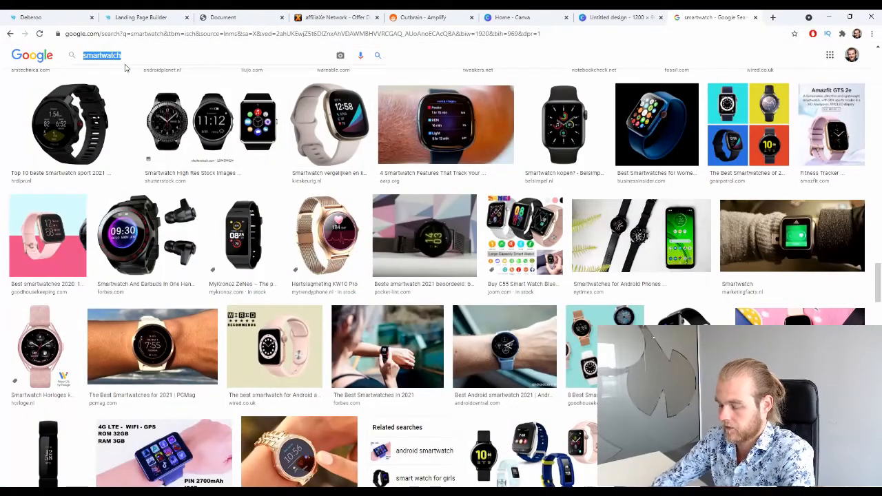
text(someon)
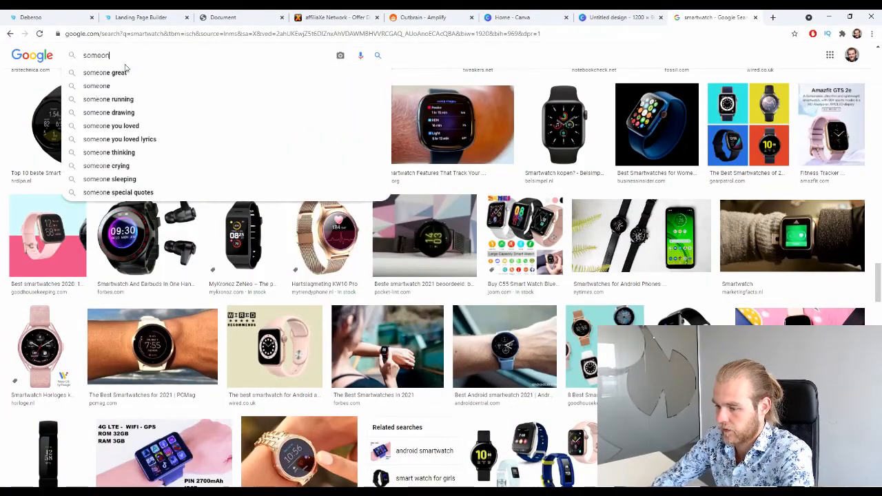
text(e wearing a ne)
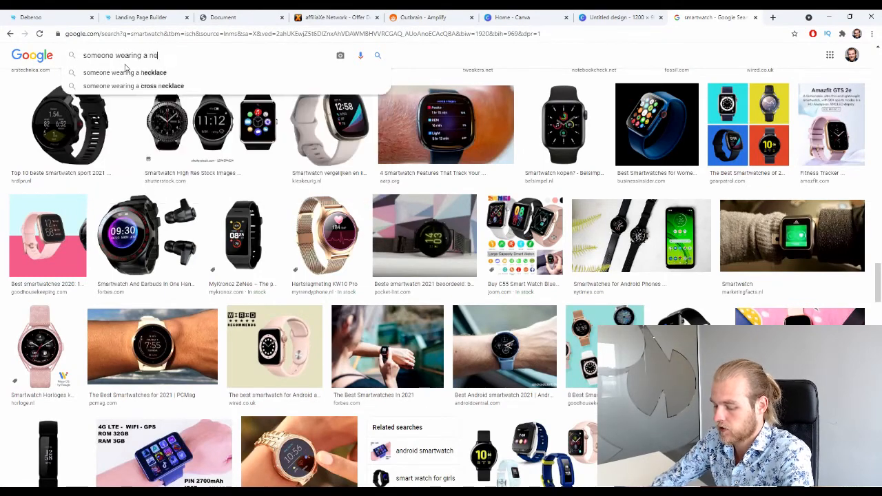
text(w smartwatc)
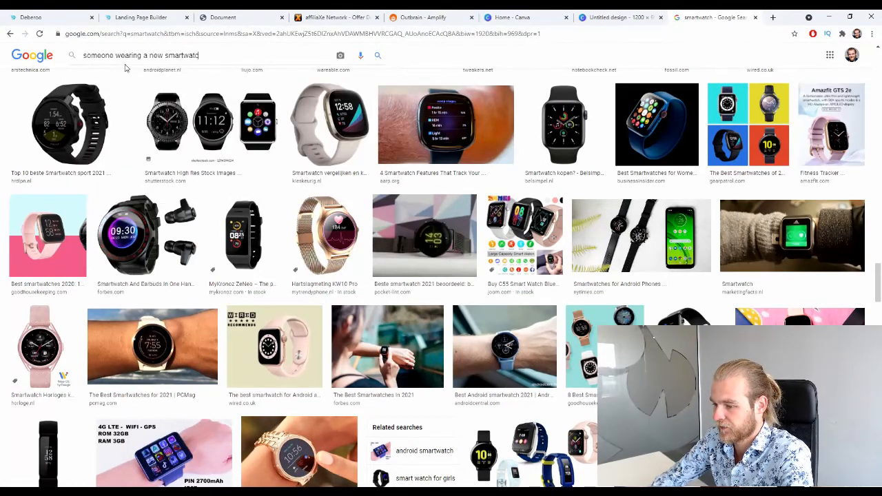
text(h)
key(Return)
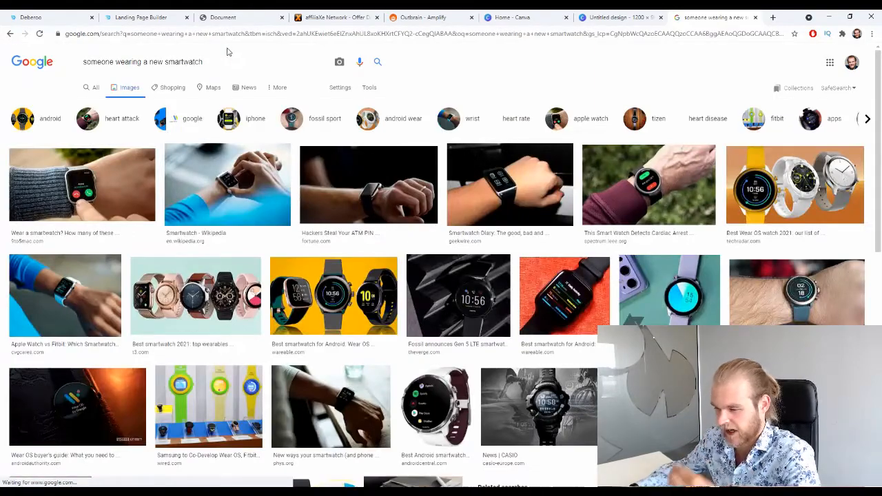
scroll(503, 219, down, 3)
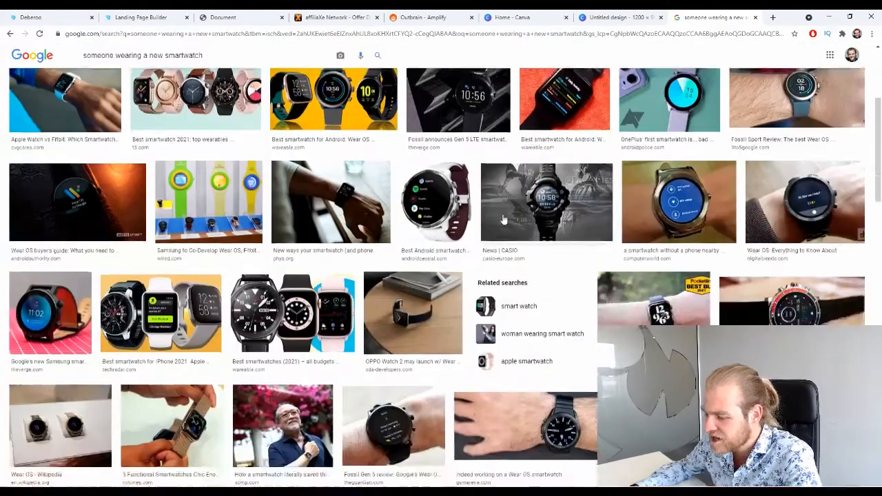
scroll(503, 219, down, 3)
scroll(555, 175, down, 3)
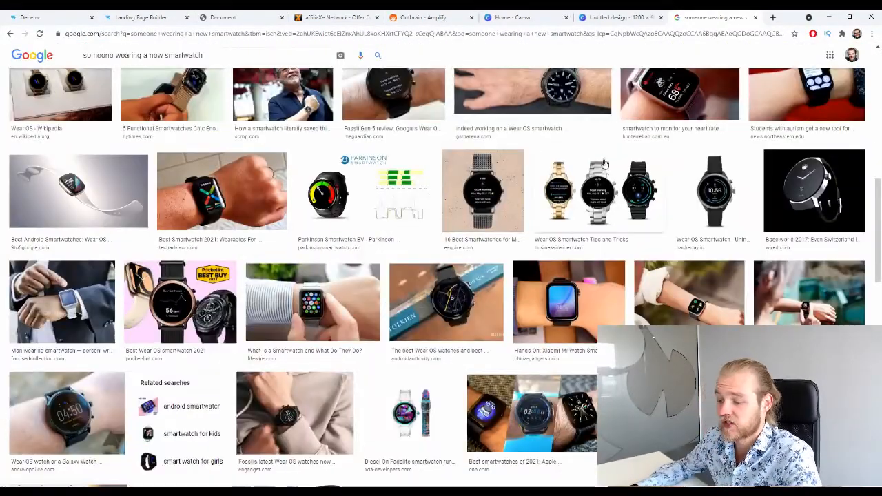
Preview the Tech Advisor photo of a smartwatch on a wrist and open its full set of related images
click(272, 200)
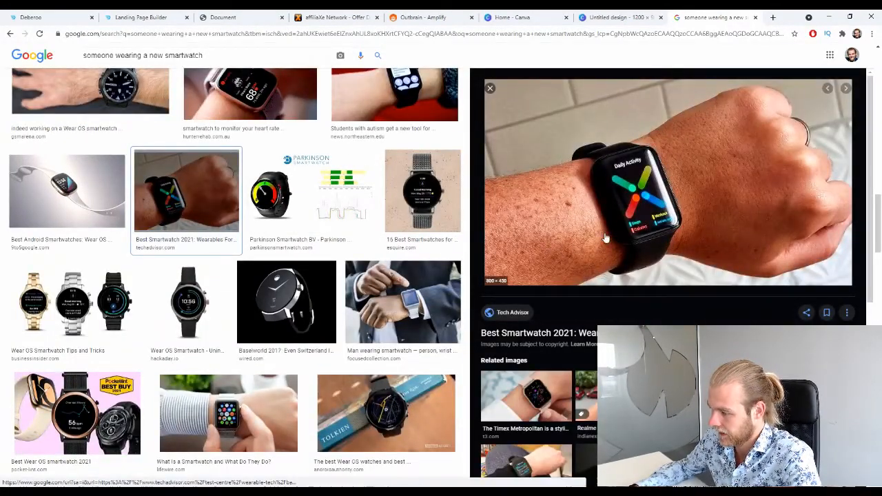
scroll(685, 237, down, 2)
scroll(685, 238, down, 2)
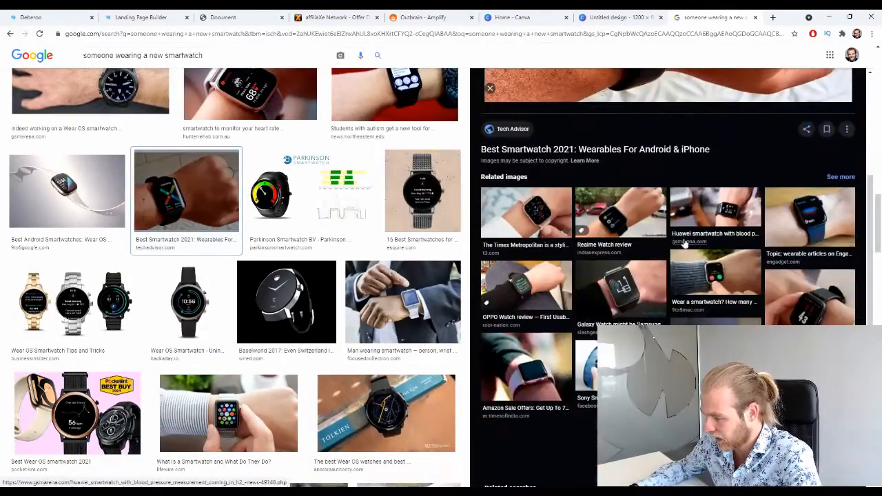
scroll(705, 307, down, 1)
click(668, 409)
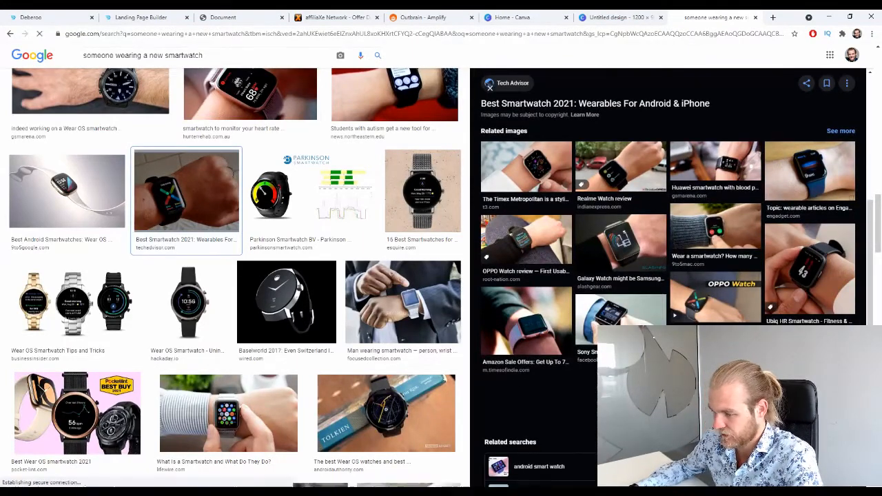
Examine the related smartwatch images for a realistic photo of a watch on a wrist that suits the ad
scroll(429, 296, down, 3)
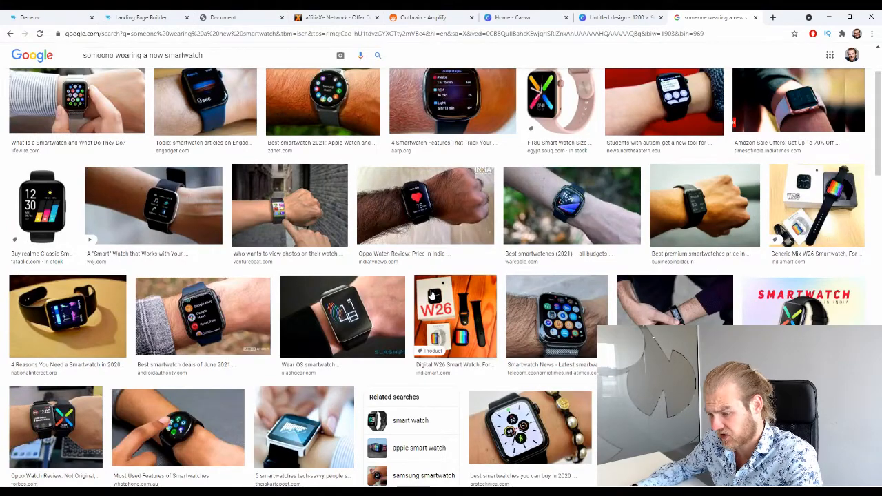
scroll(431, 295, down, 4)
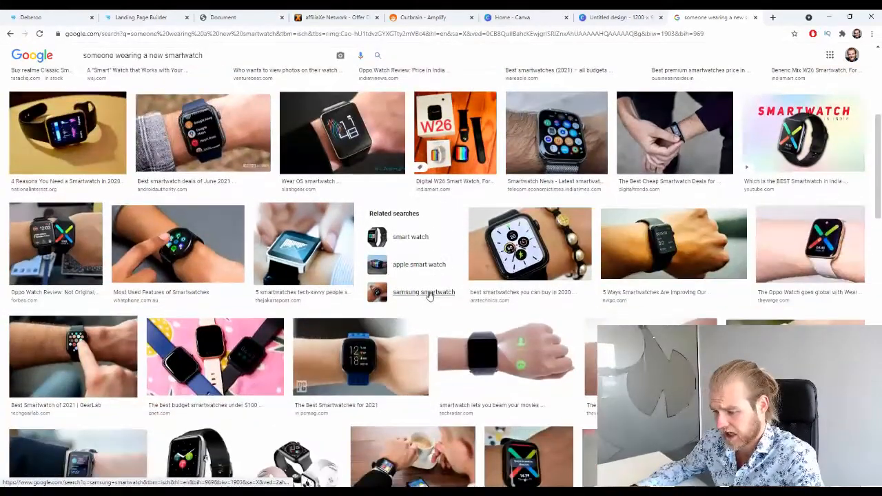
scroll(428, 295, down, 5)
scroll(427, 292, down, 5)
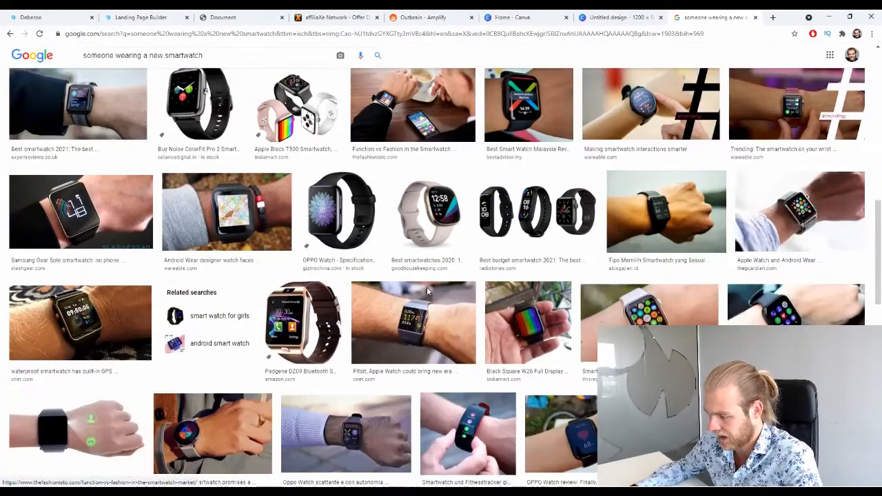
scroll(427, 287, down, 3)
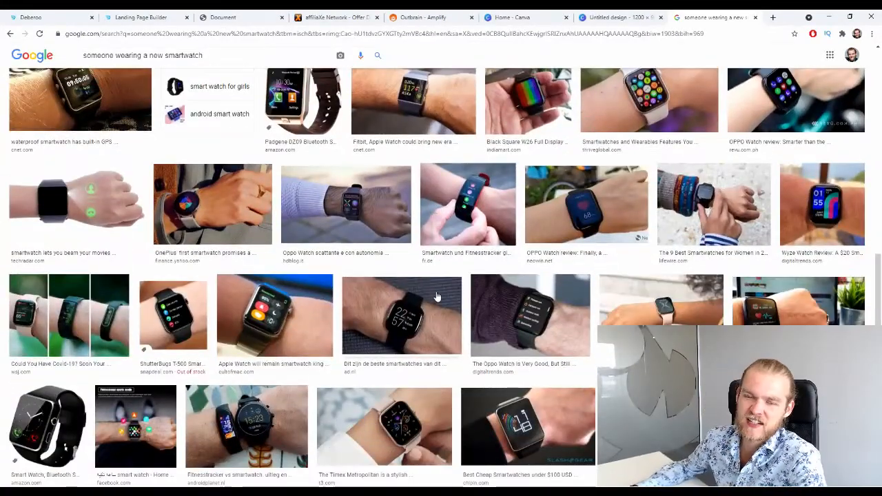
scroll(436, 297, down, 3)
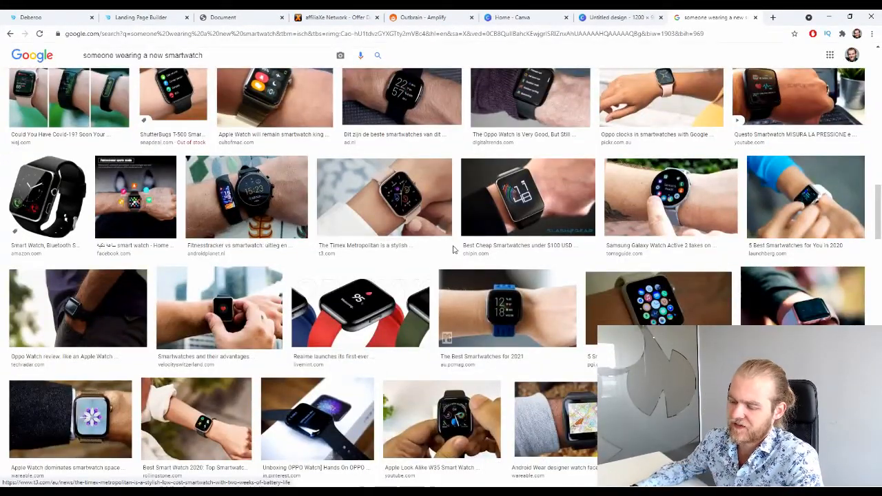
scroll(453, 251, down, 3)
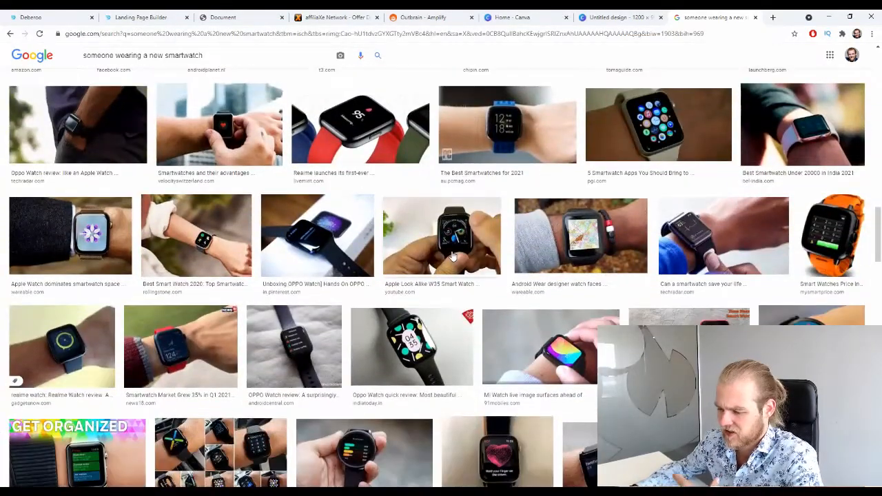
scroll(452, 256, down, 9)
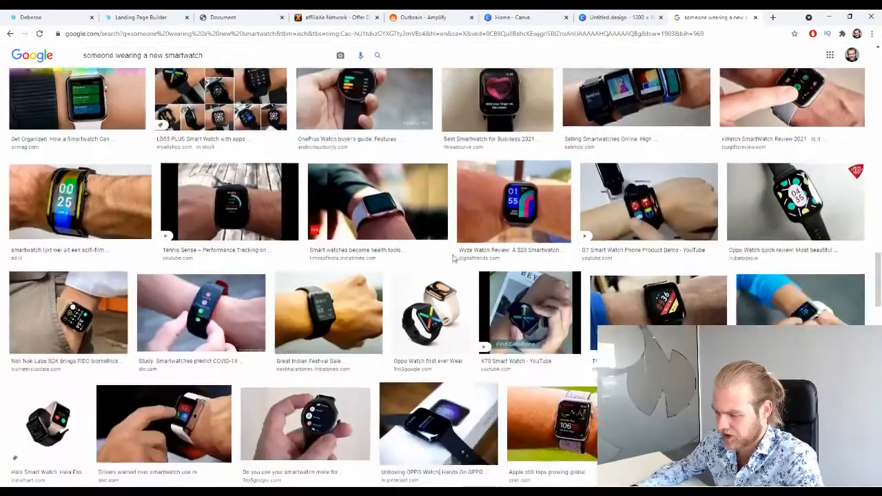
scroll(457, 243, down, 2)
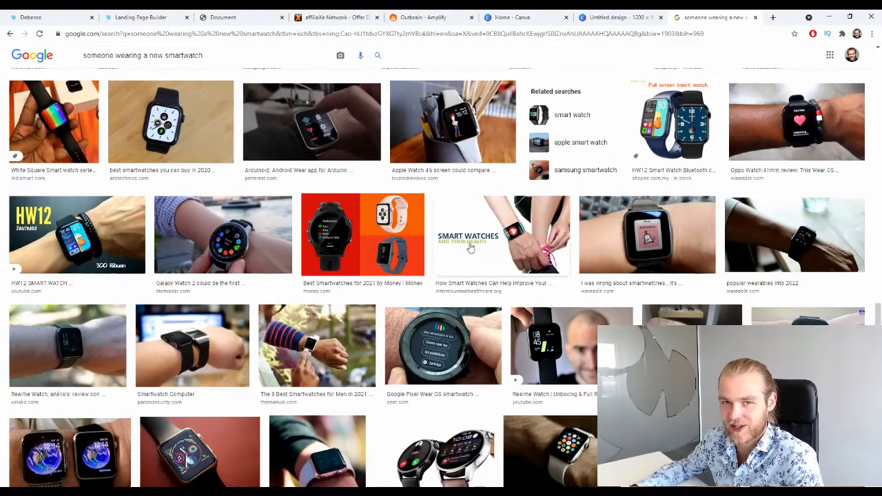
scroll(469, 259, down, 8)
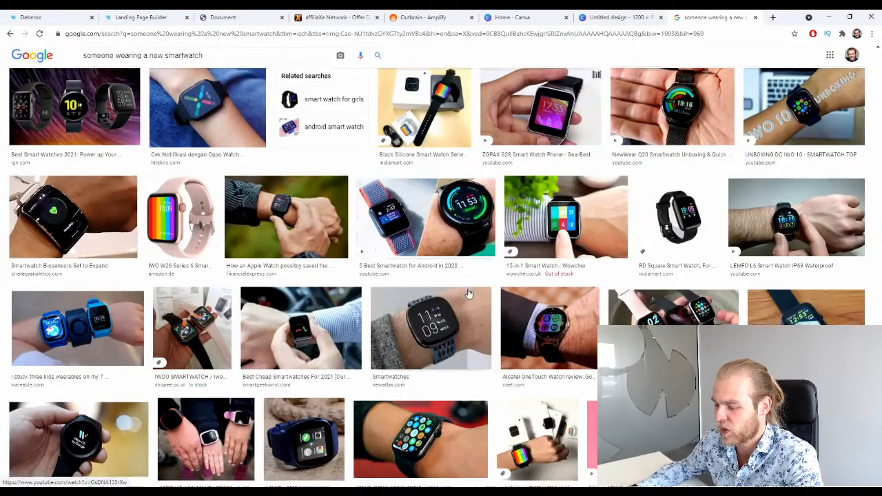
scroll(475, 269, down, 5)
scroll(465, 268, down, 3)
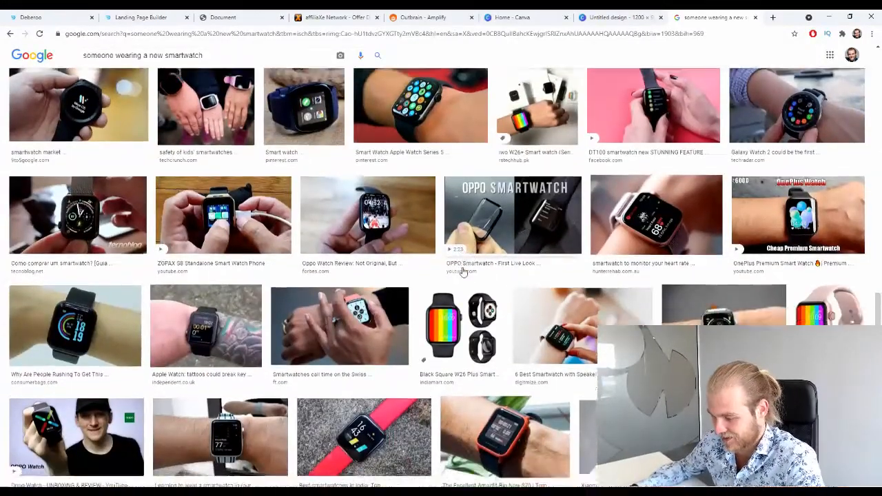
Preview the red-strap smartwatch picture from Wareable and the IDN Times photo of a black smartwatch on a wrist
click(413, 222)
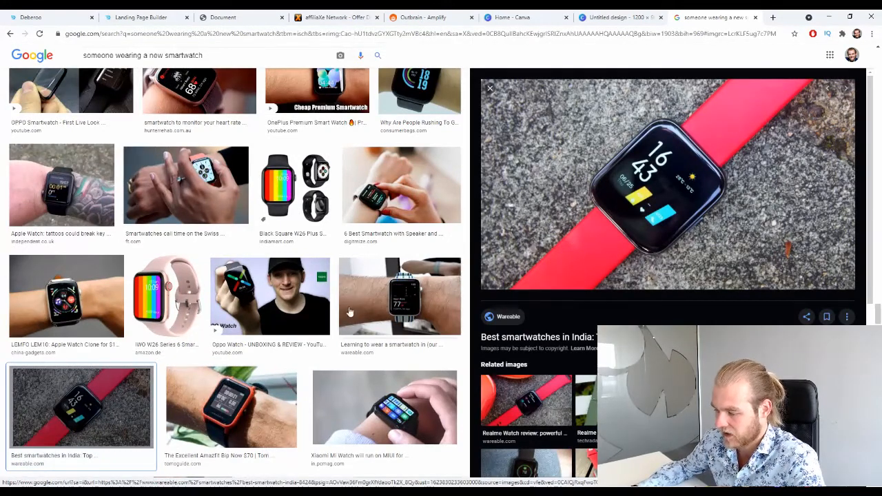
scroll(372, 288, down, 5)
scroll(373, 288, down, 2)
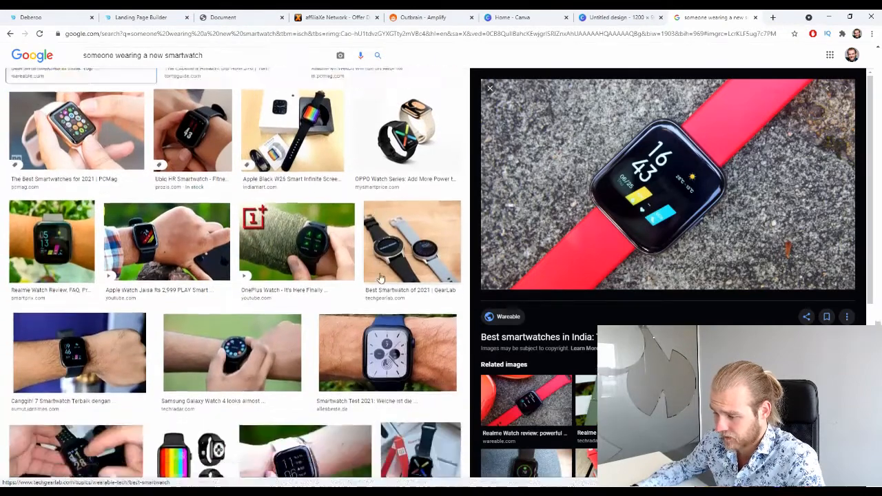
scroll(362, 257, down, 2)
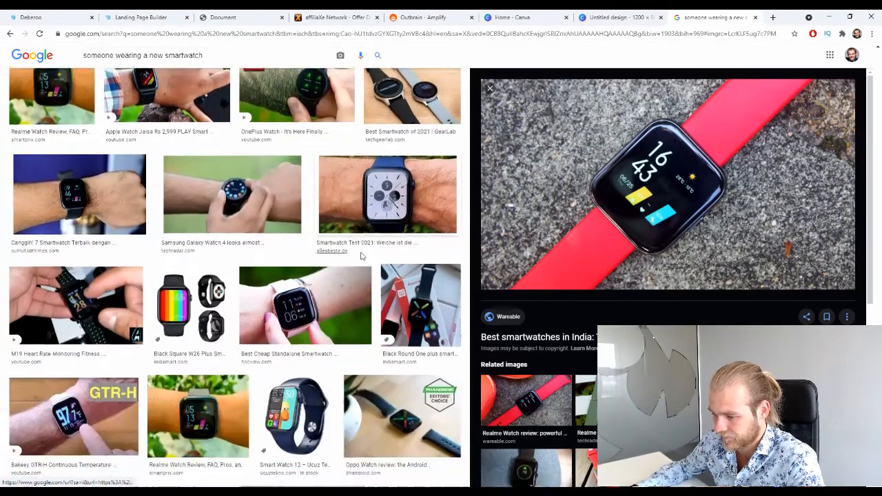
click(118, 200)
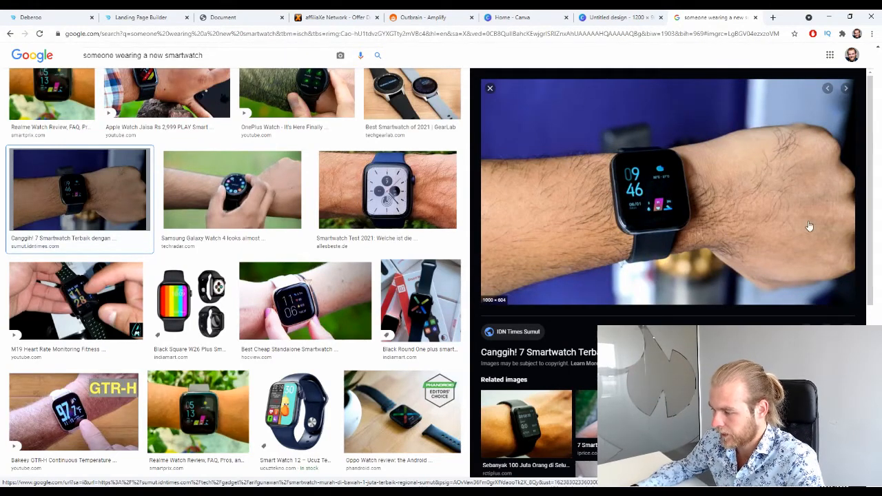
Save the previewed IDN Times photo of the black smartwatch on a wrist to the computer
scroll(665, 183, down, 4)
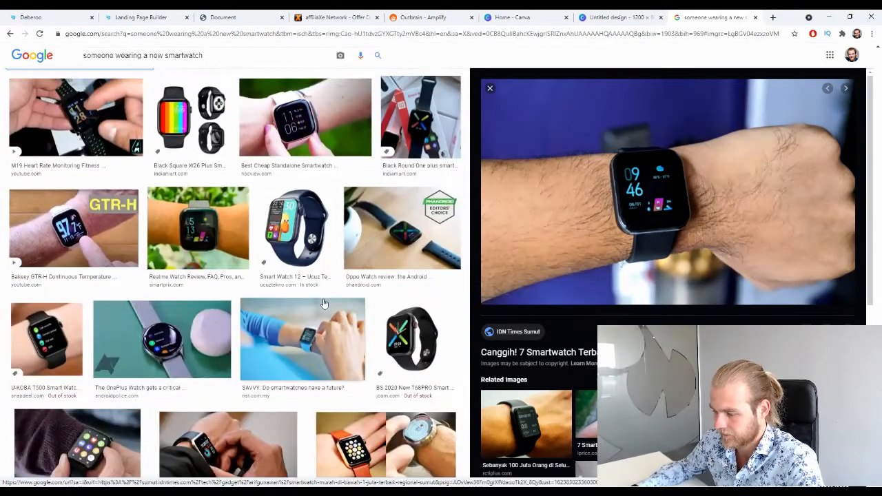
right_click(658, 191)
click(712, 297)
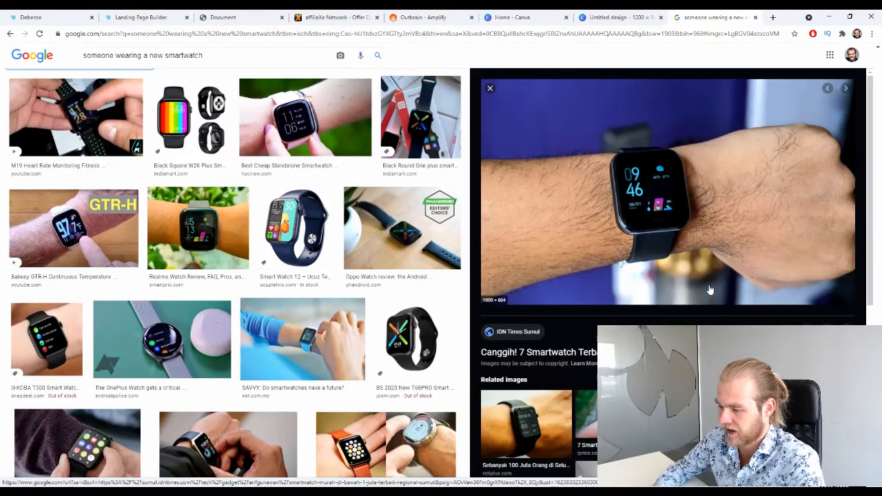
key(Return)
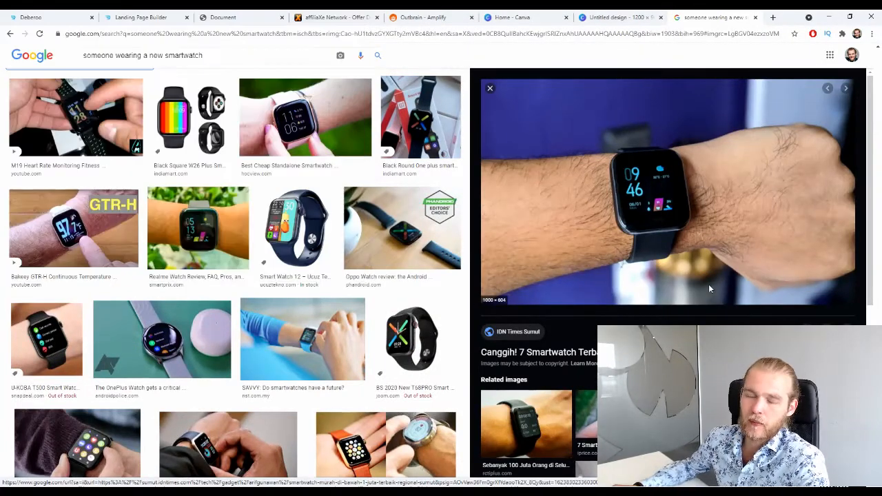
Switch to the 1200 × 900 px Canva design and fill its blank page with the uploaded smartwatch photo
click(613, 17)
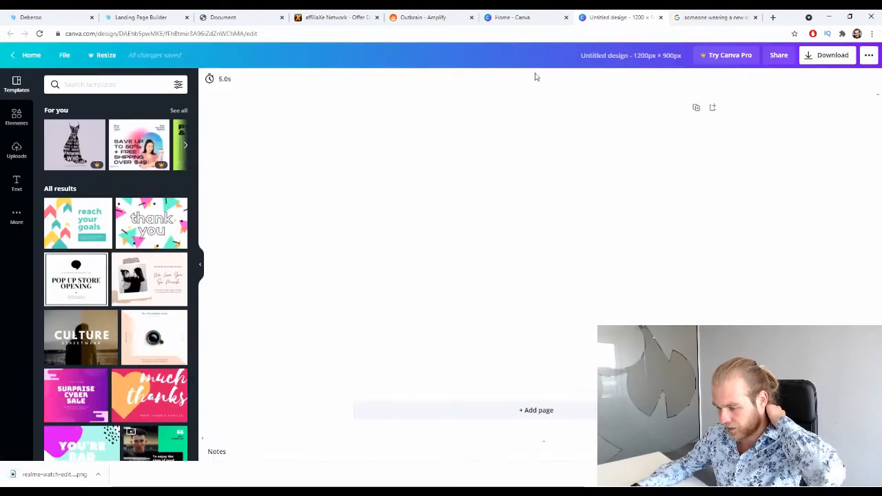
click(17, 149)
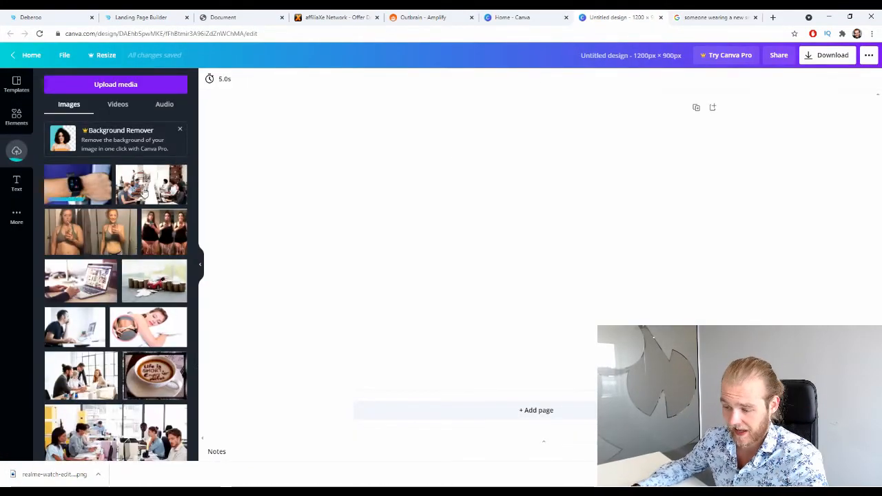
drag(82, 189, 375, 196)
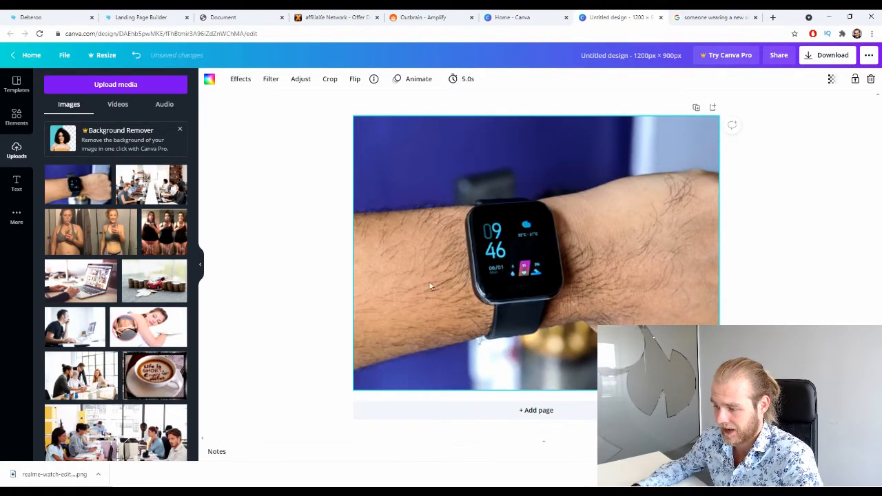
Adjust the smartwatch photo to brightness 3, contrast 48, saturation 55 and blur -13
click(301, 79)
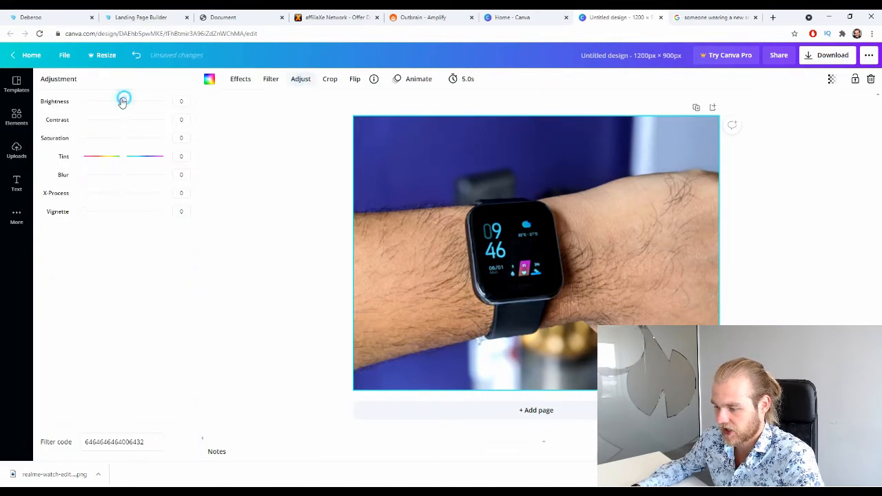
drag(124, 100, 145, 148)
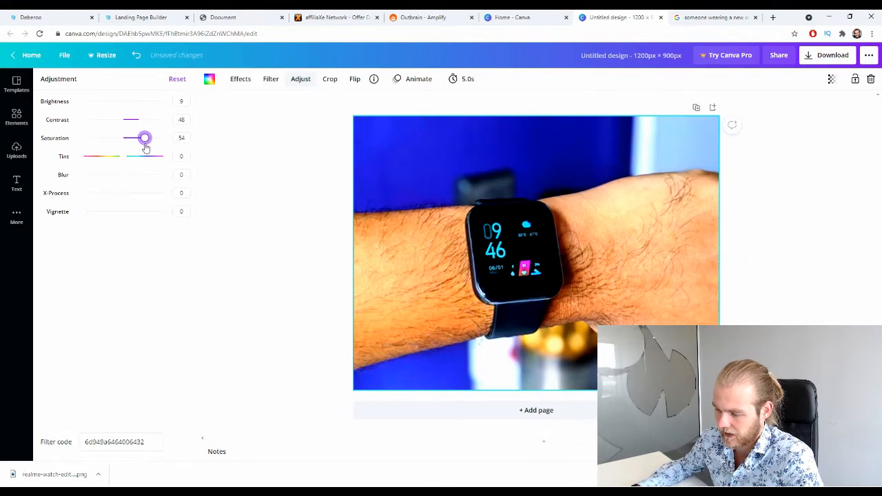
drag(125, 177, 121, 163)
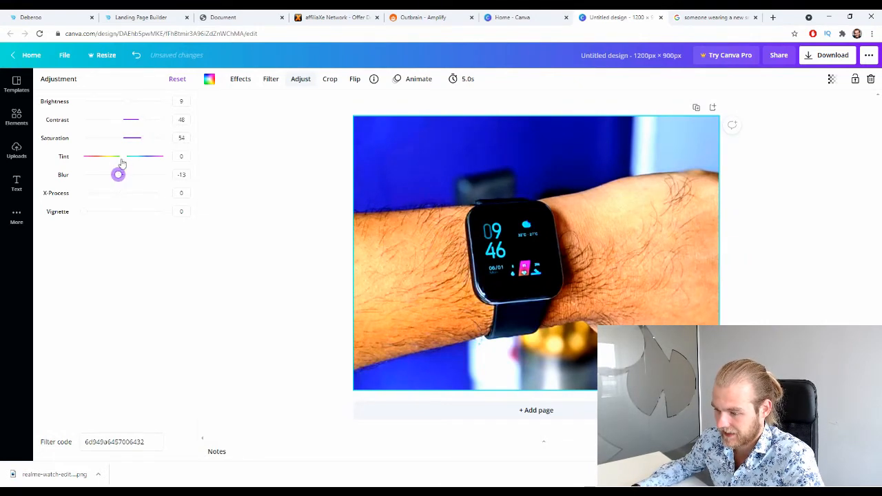
drag(131, 105, 142, 122)
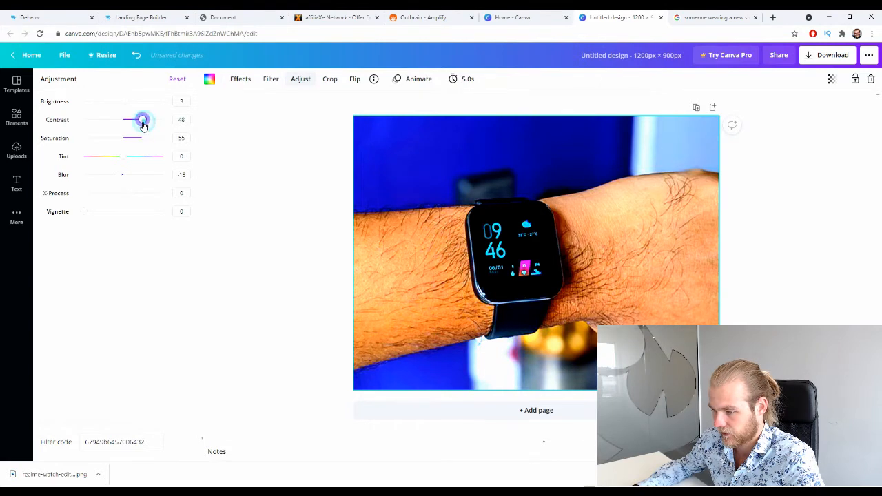
click(145, 252)
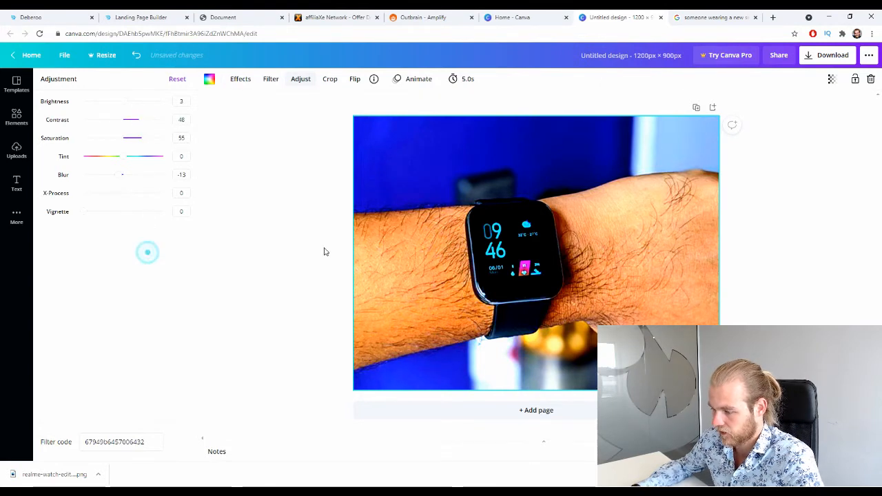
Download the finished smartwatch design as a PNG
click(280, 194)
click(827, 55)
click(813, 211)
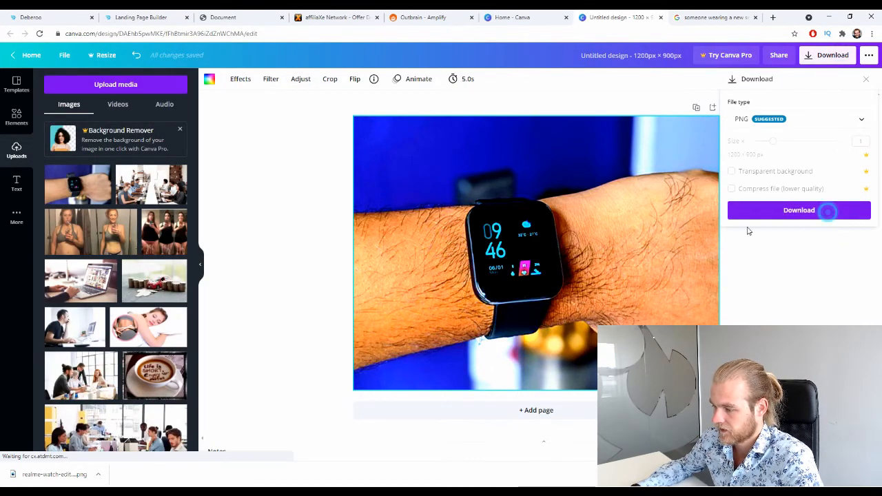
Switch to Outbrain Amplify and add the downloaded Untitled design (7).png as the ad's image
click(437, 15)
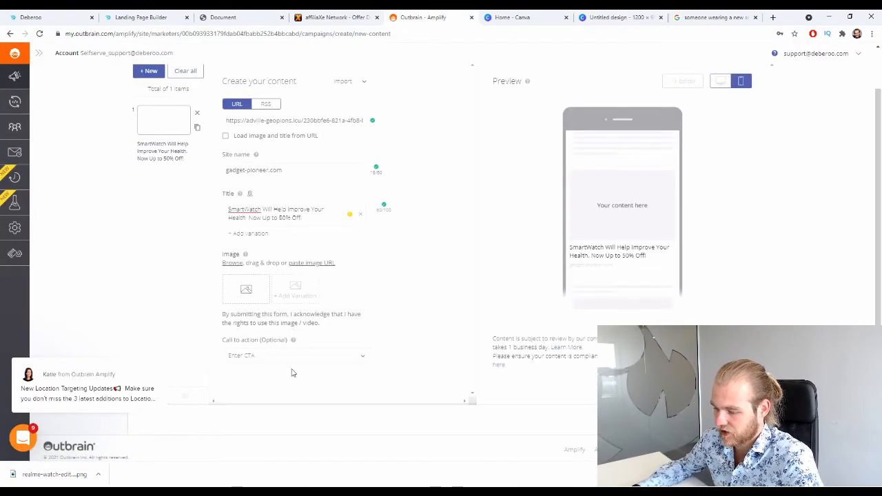
click(628, 17)
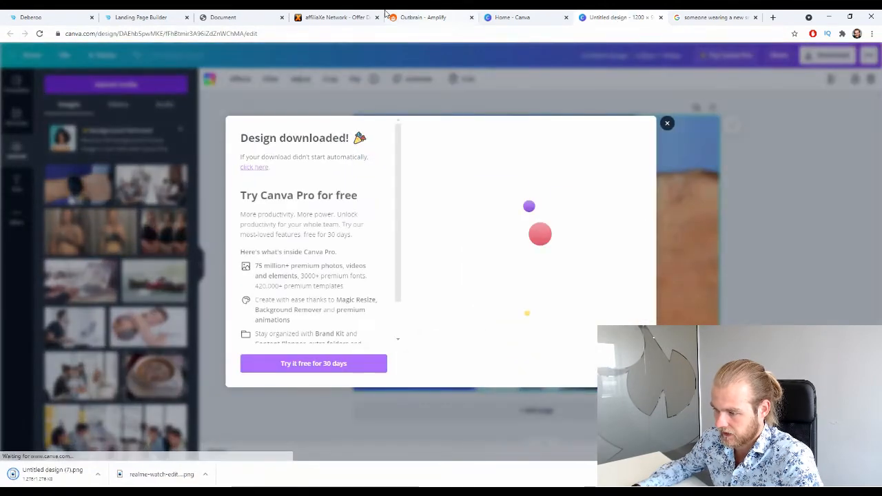
click(387, 16)
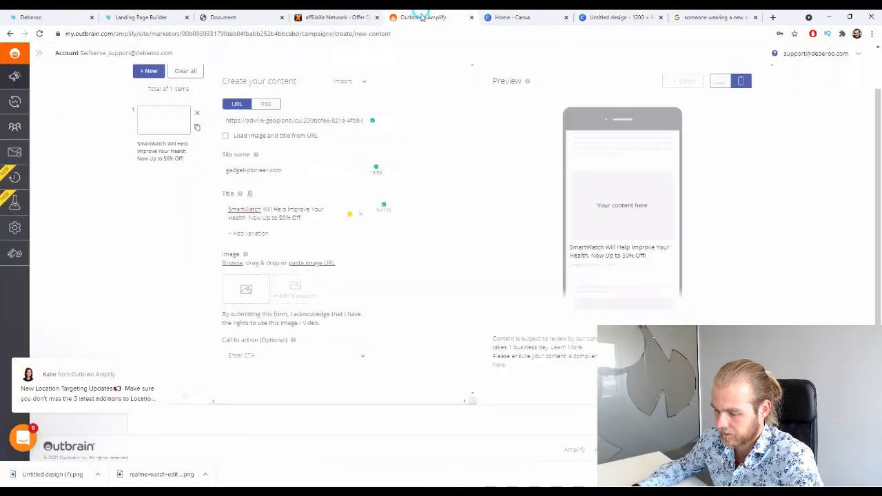
drag(48, 471, 257, 293)
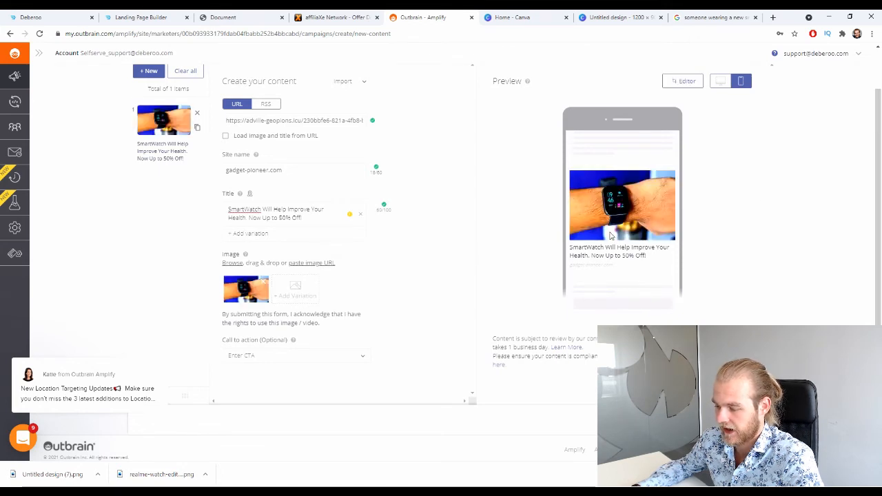
Look through the call-to-action options and set the ad's call to action to Ordina Ora (Order Now)
click(343, 361)
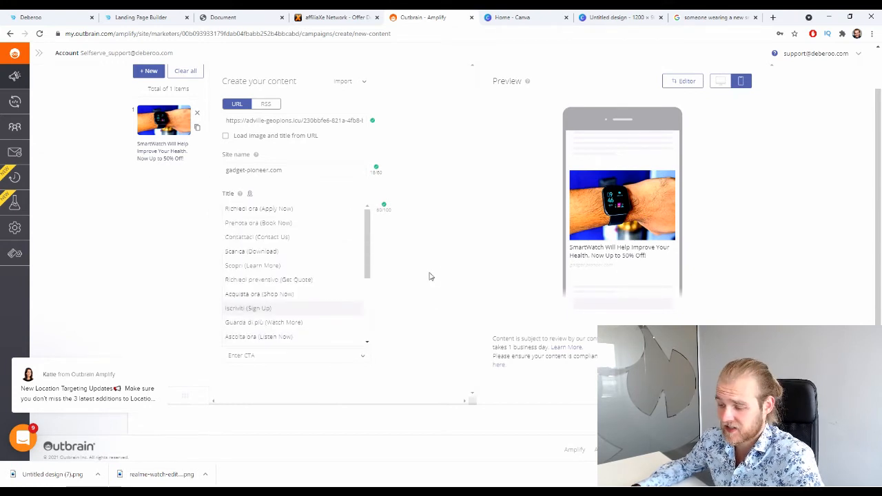
scroll(354, 283, up, 1)
scroll(354, 285, down, 3)
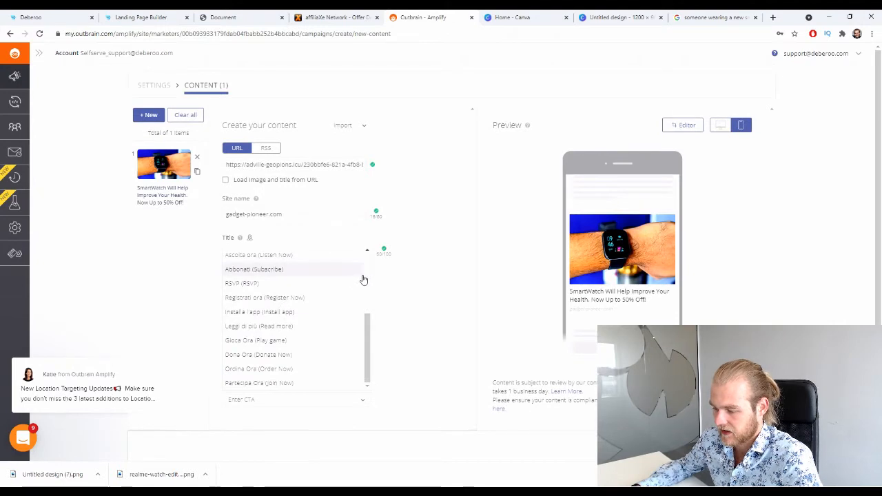
scroll(363, 280, down, 2)
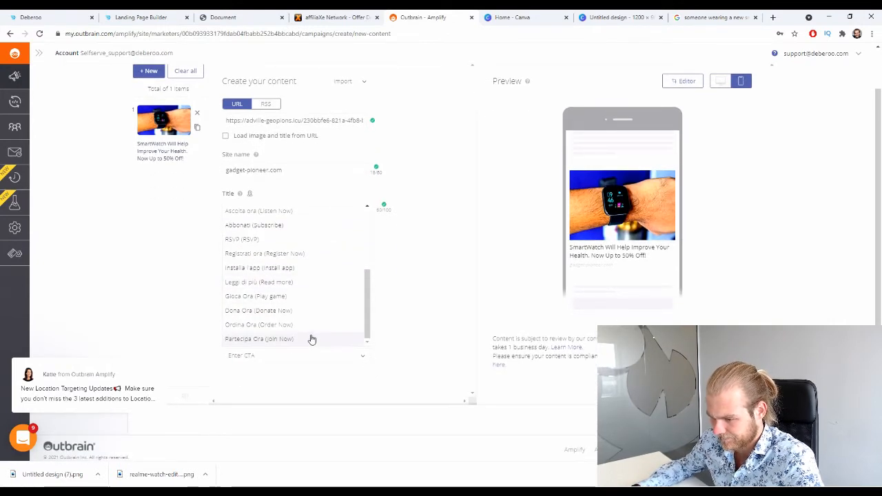
scroll(309, 313, up, 3)
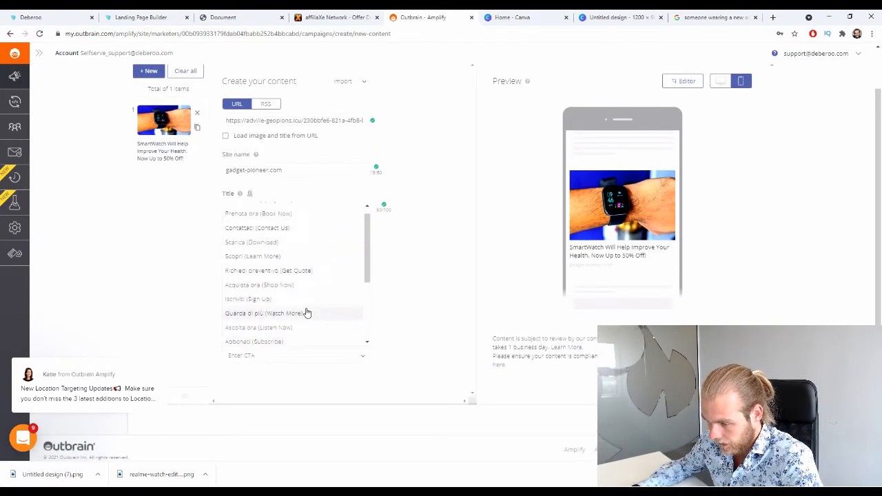
scroll(241, 227, up, 3)
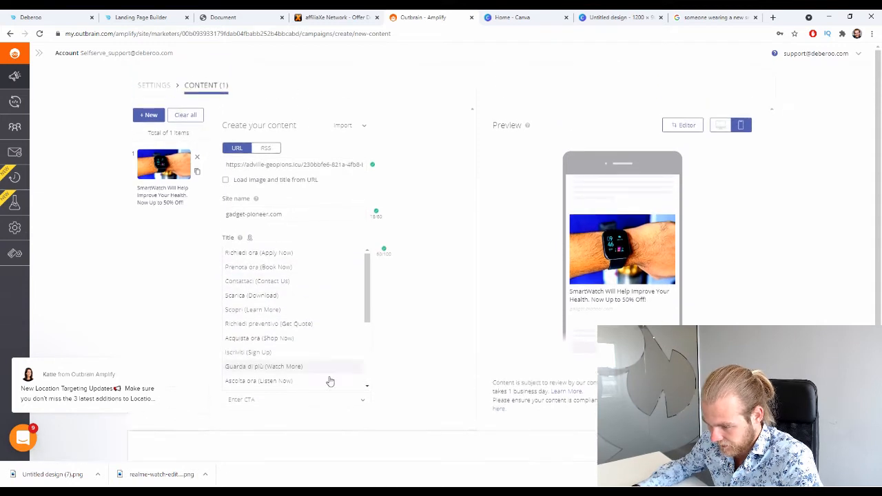
scroll(335, 292, down, 3)
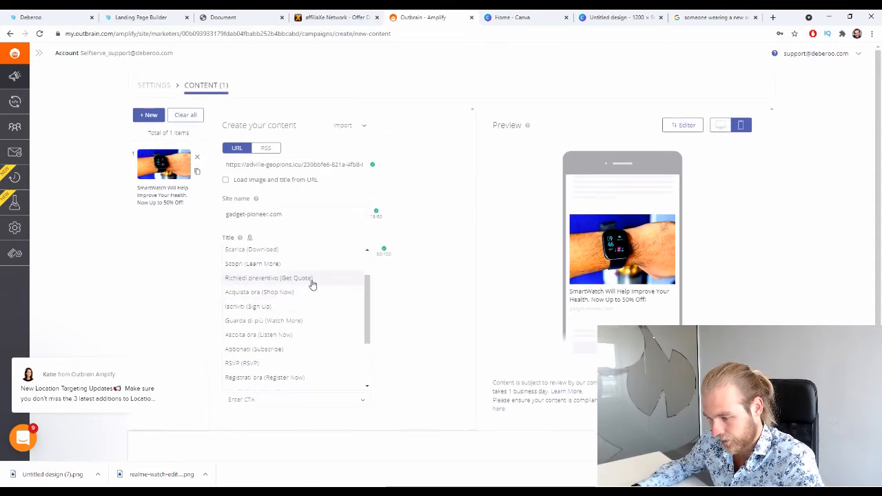
scroll(311, 290, down, 2)
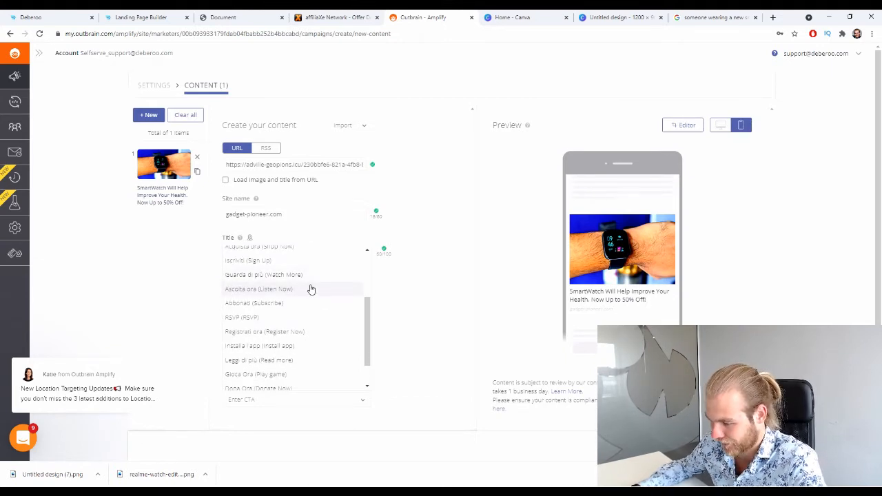
scroll(312, 290, down, 3)
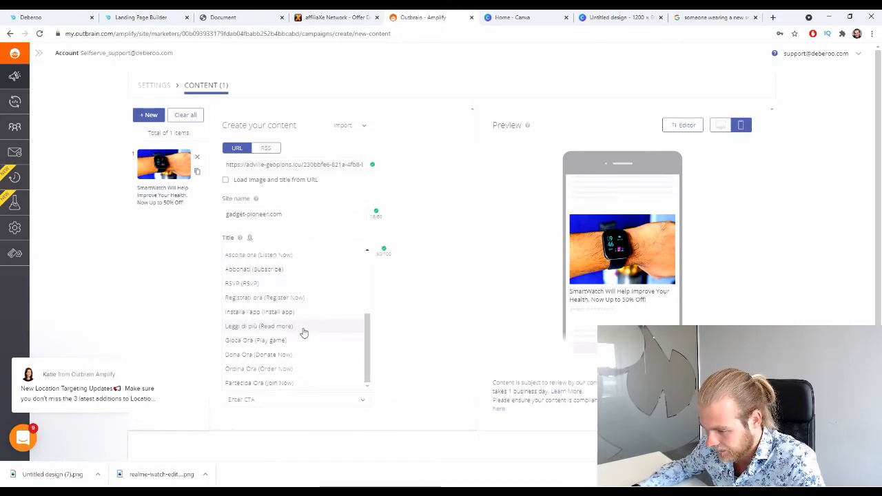
click(300, 368)
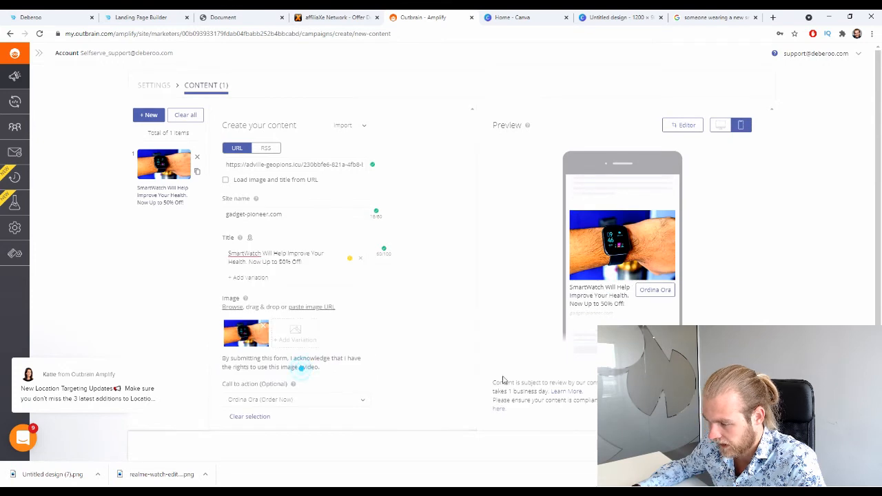
scroll(474, 320, down, 1)
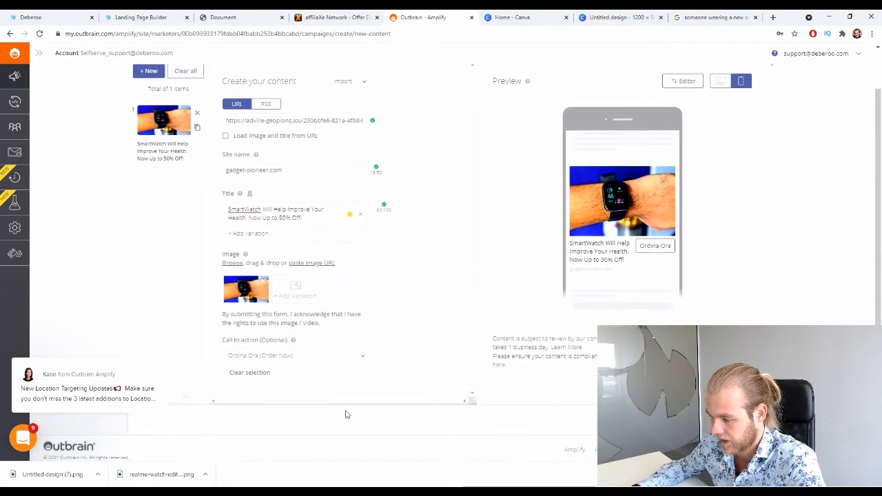